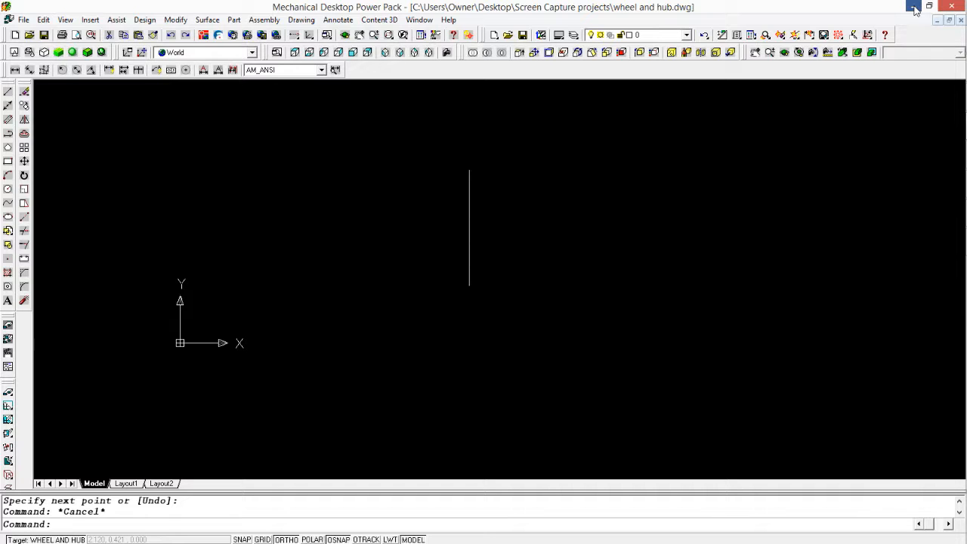
Step: Switch from the CAD drawing to Gear Template Generator and maximize its window
click(915, 9)
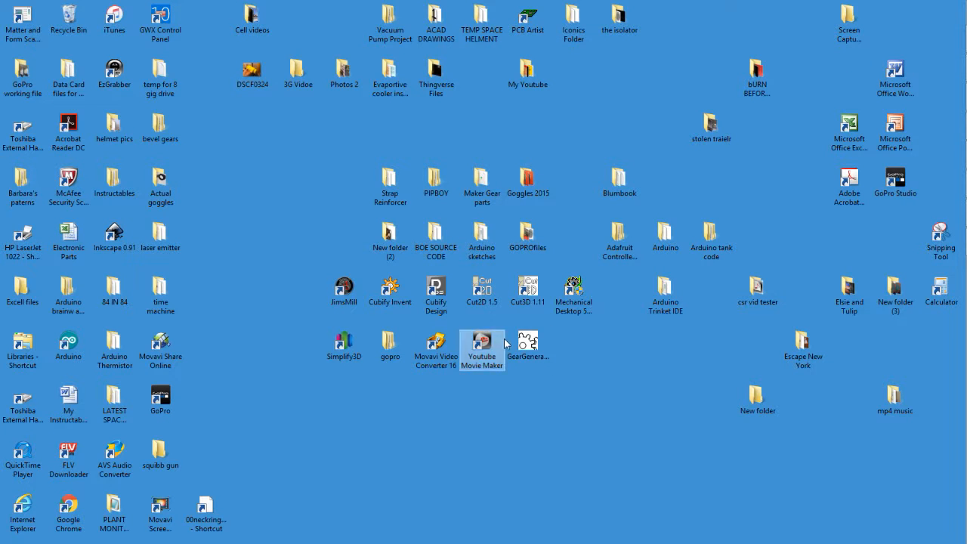
mouse_move(964, 166)
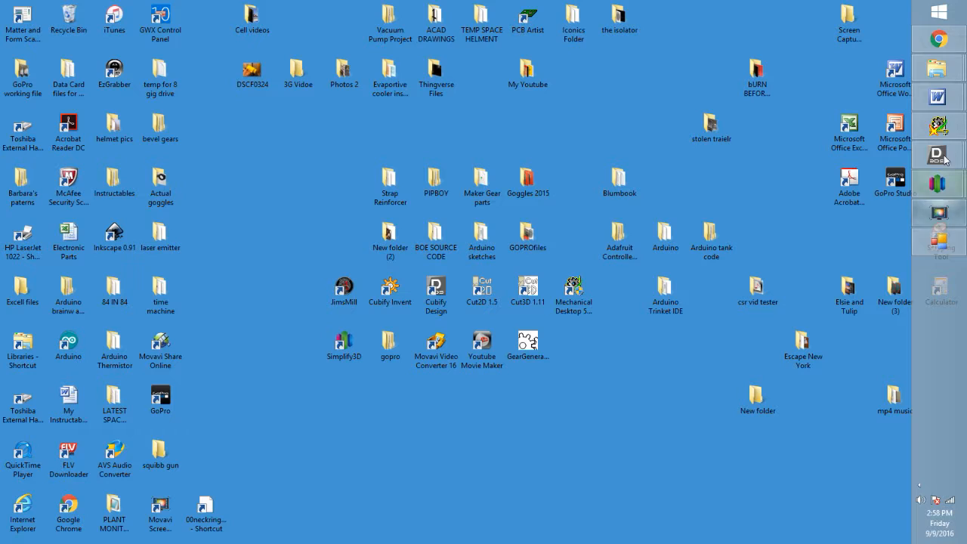
click(940, 240)
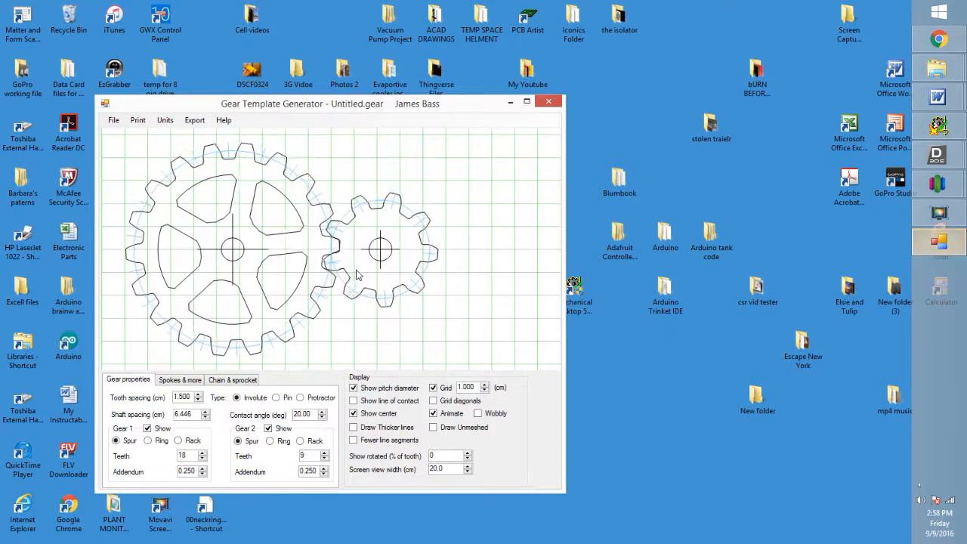
click(526, 101)
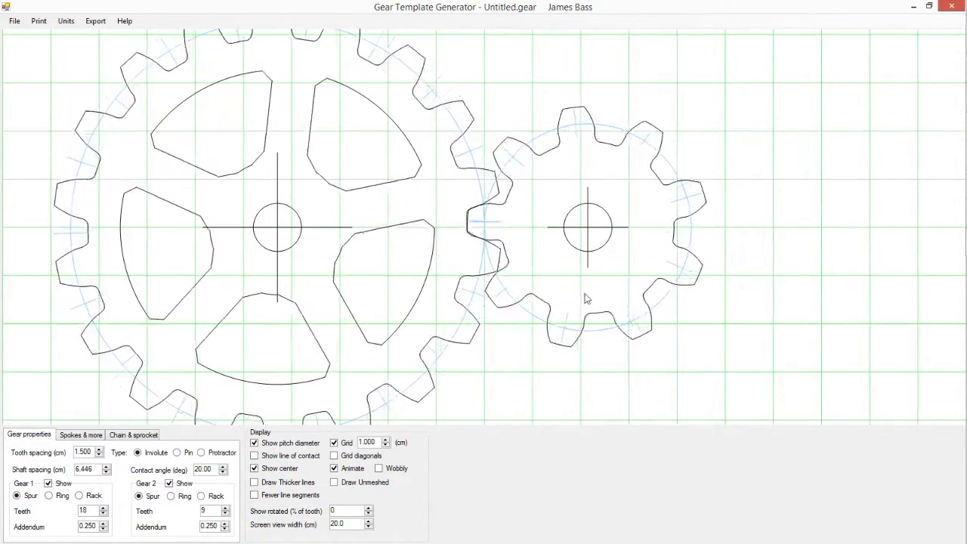
Step: Turn off the center marks, pitch diameter, animation and grid, and hide gear 2
click(254, 469)
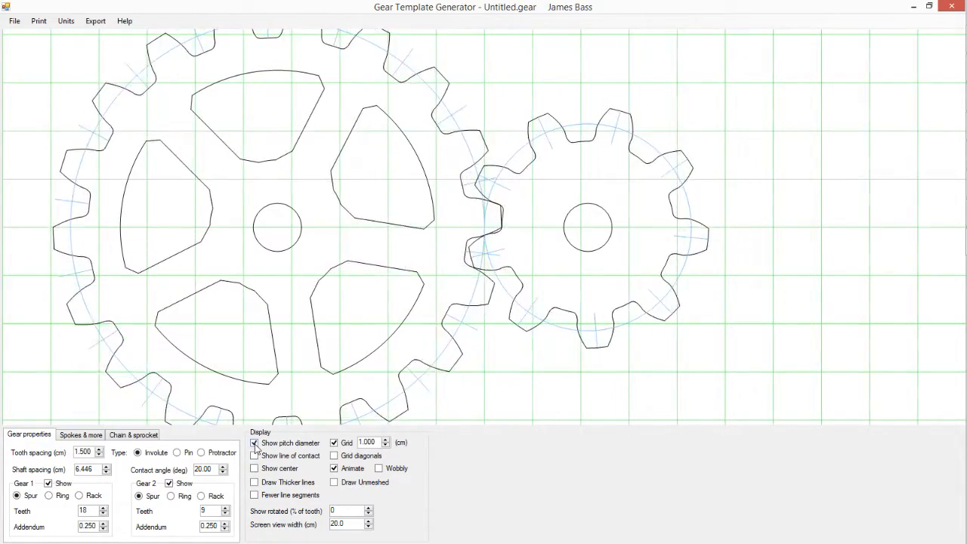
click(255, 443)
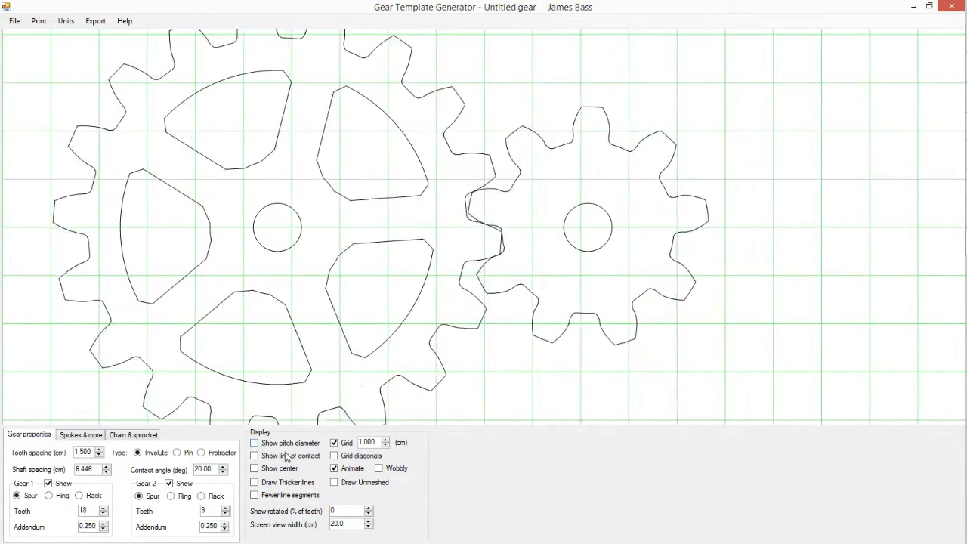
click(334, 468)
click(334, 443)
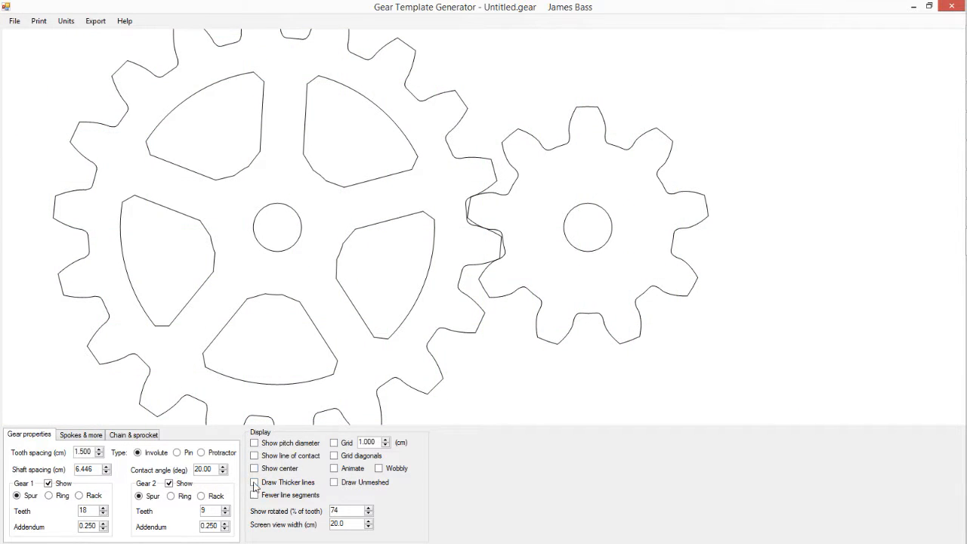
click(170, 484)
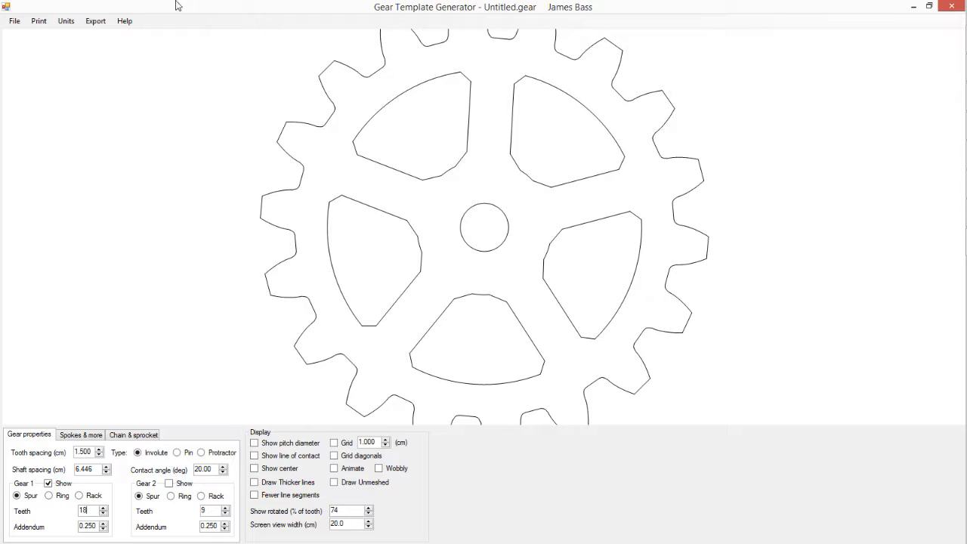
Step: Set the gear template's units to inches
click(64, 25)
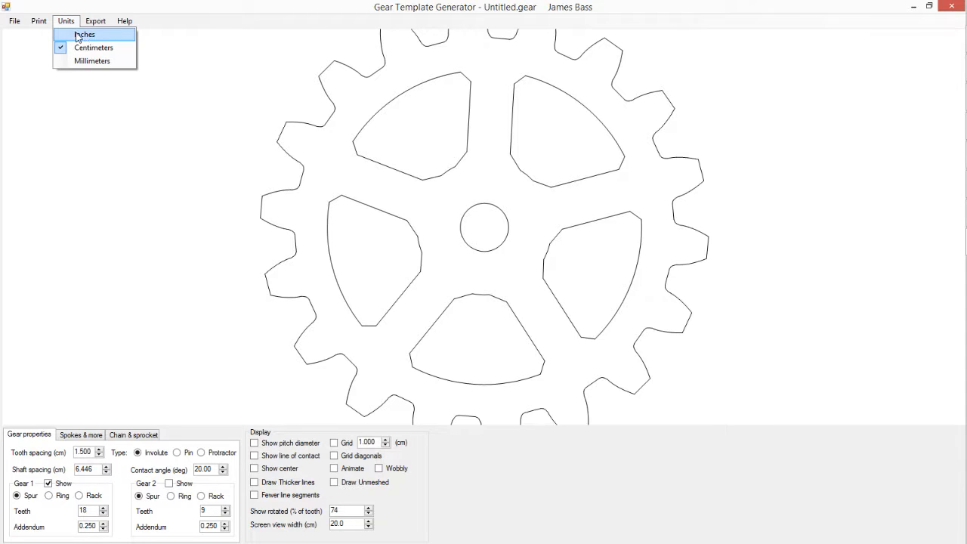
click(79, 32)
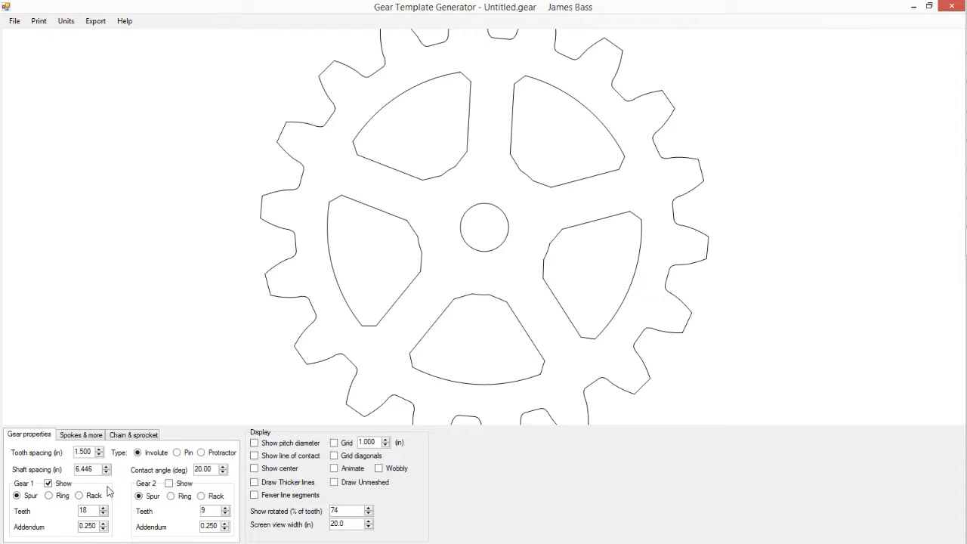
click(63, 25)
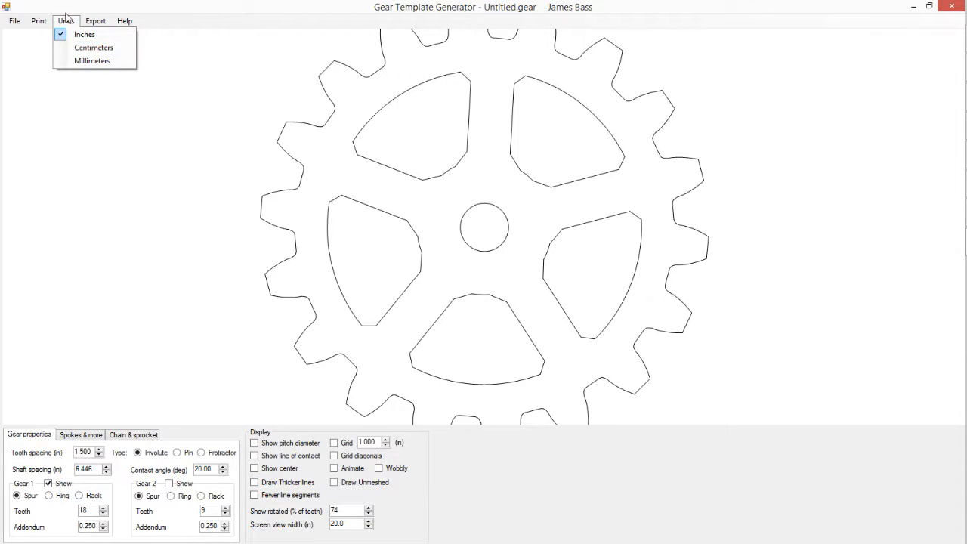
click(117, 215)
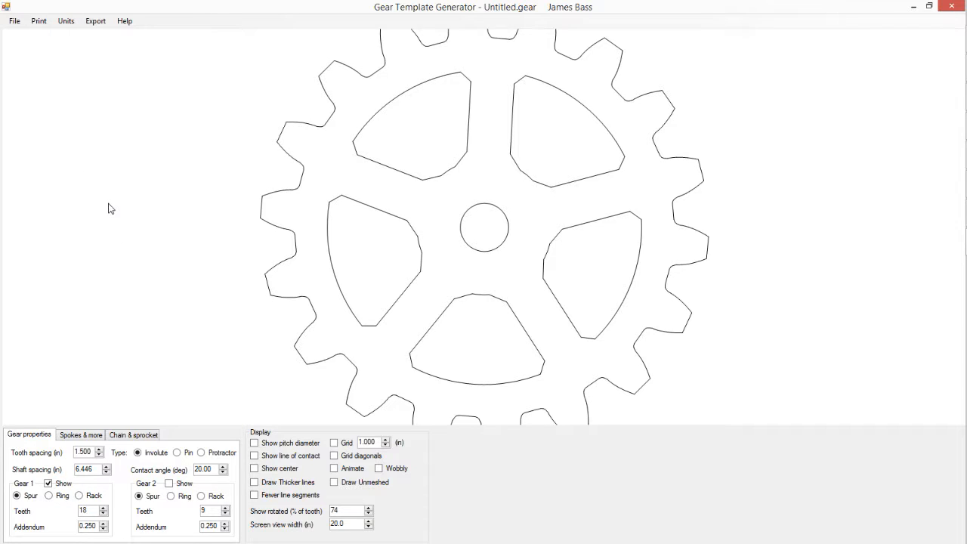
Step: Lower gear 1's tooth count below 12 and accept the spoke requirement message so its spokes are removed
key(BackSpace)
text(2)
scroll(110, 209, up, 6)
scroll(110, 210, down, 6)
scroll(110, 208, up, 5)
scroll(110, 209, down, 5)
scroll(110, 214, down, 1)
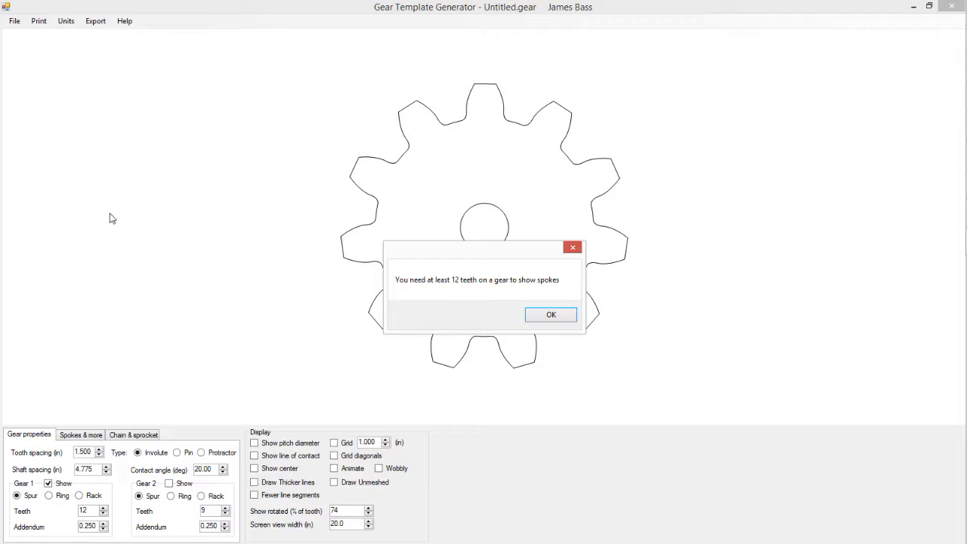
click(551, 316)
Step: Try several tooth counts for gear 1 between 11 and 17, settling on 14 teeth
scroll(321, 230, up, 2)
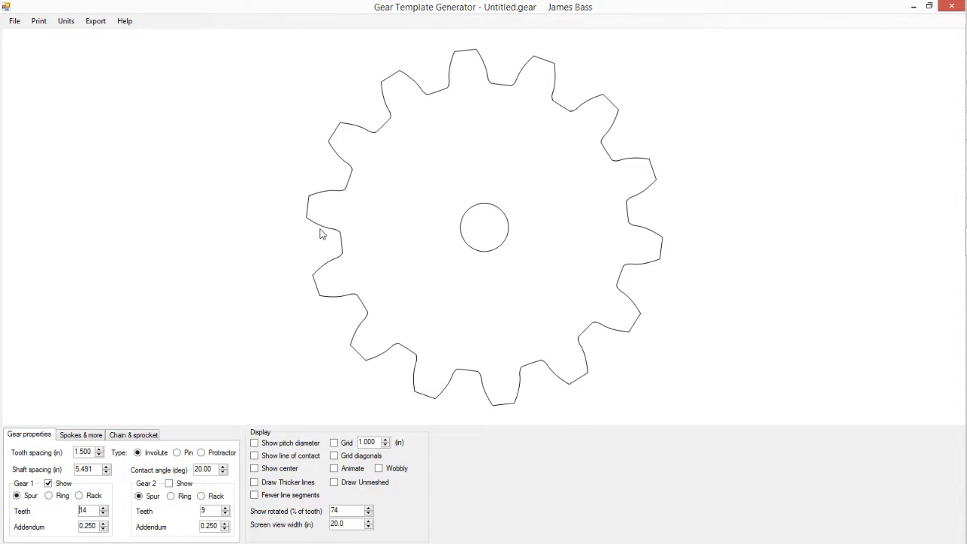
scroll(321, 233, up, 3)
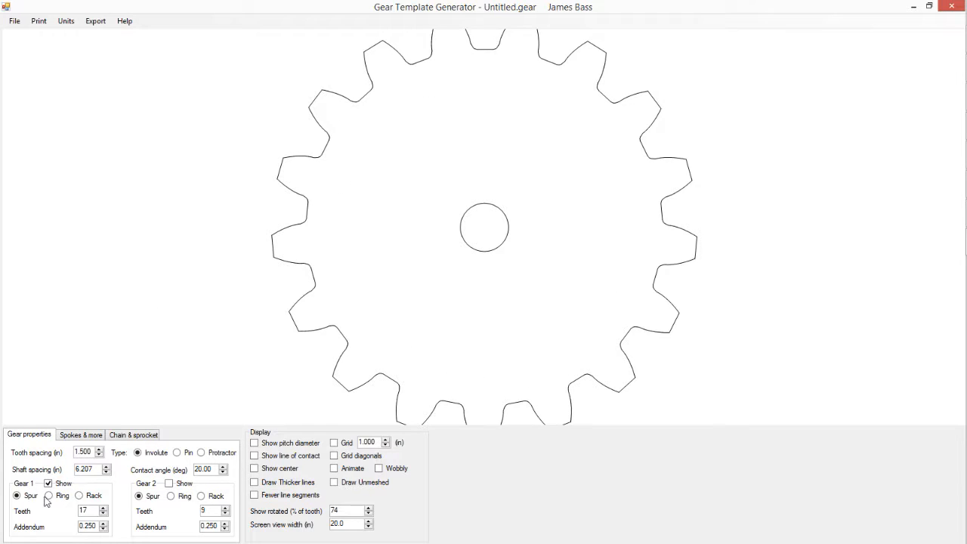
scroll(191, 312, down, 3)
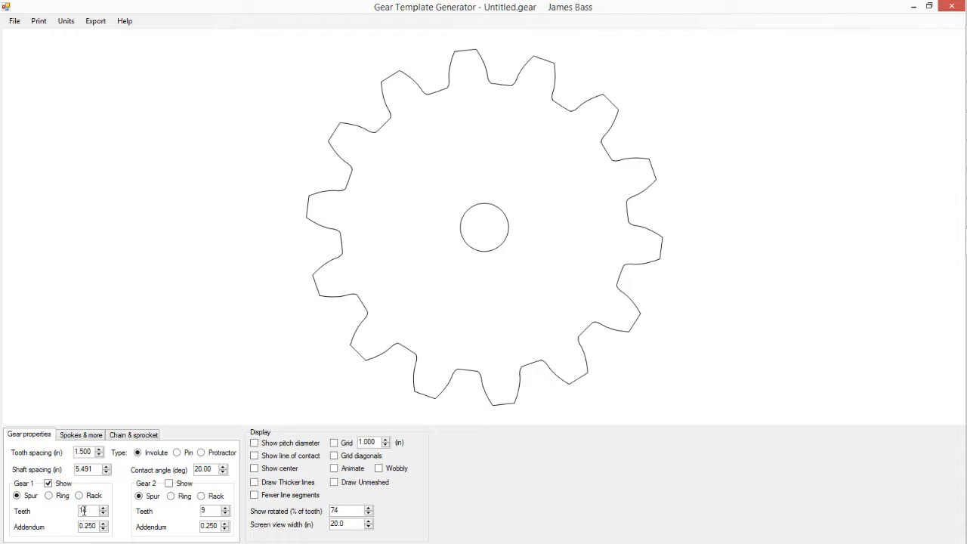
scroll(228, 315, up, 2)
scroll(229, 314, down, 3)
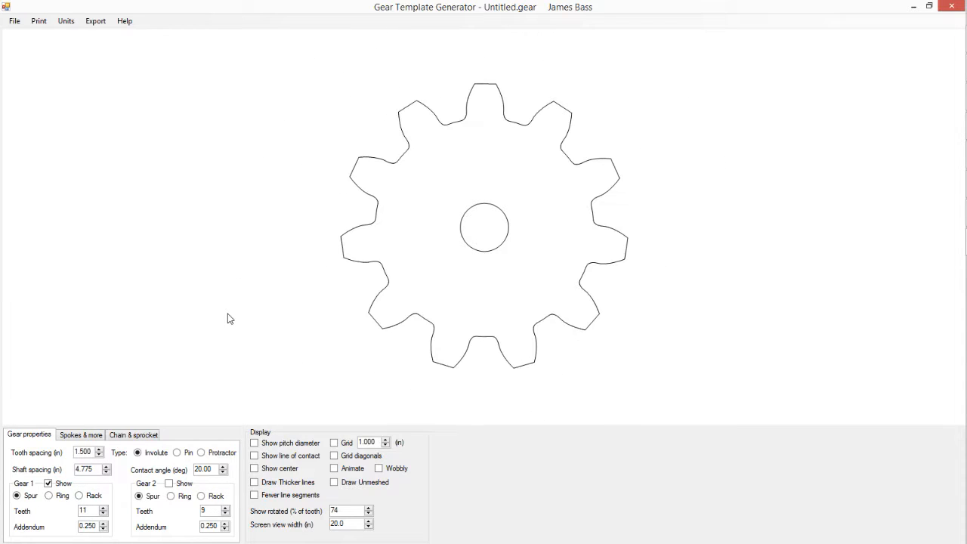
scroll(225, 349, up, 1)
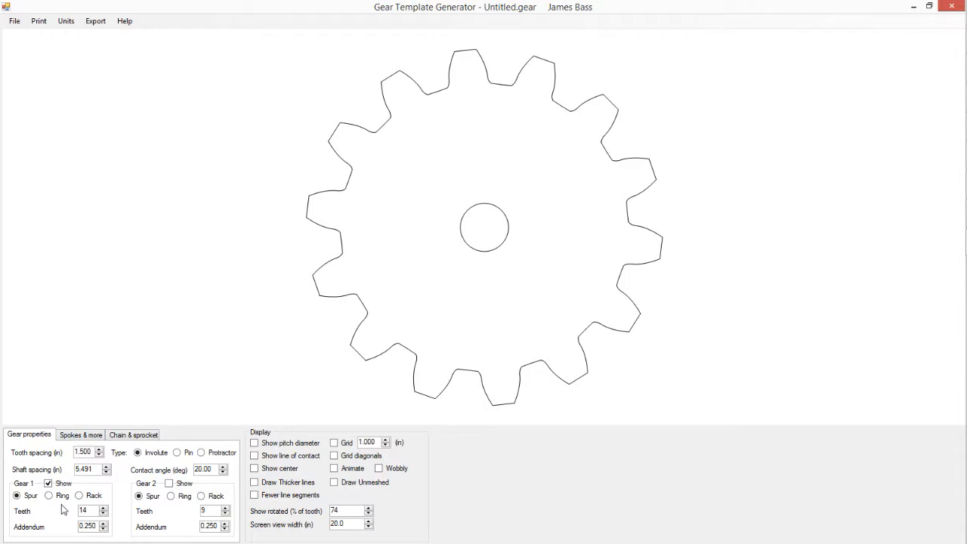
Step: Set gear 1's shaft hole diameter to 0.250 in
click(89, 436)
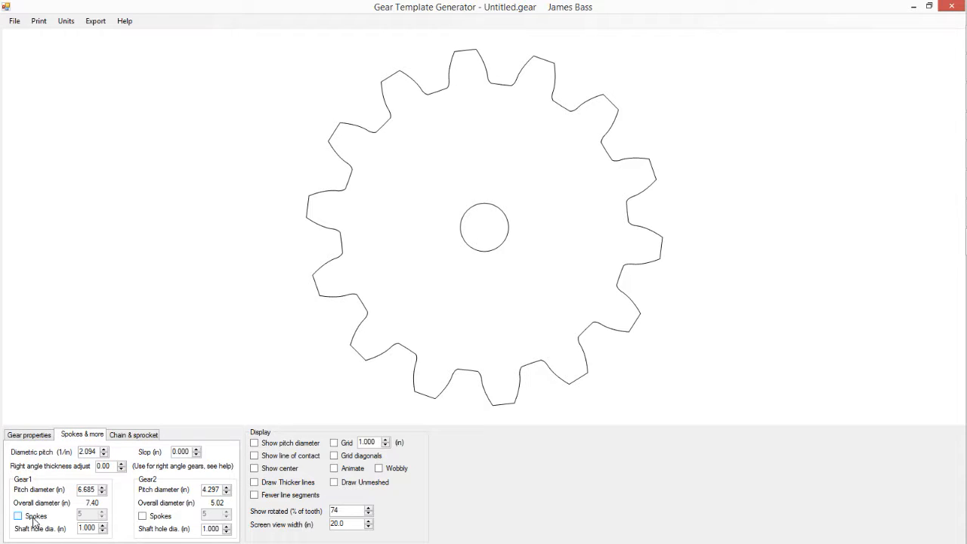
click(103, 532)
click(103, 532)
click(103, 532)
click(103, 532)
click(103, 532)
click(103, 532)
click(103, 532)
click(102, 532)
drag(96, 528, 87, 530)
text(2)
Step: Reduce the tooth spacing to 0.300 in to shrink the gear
click(28, 435)
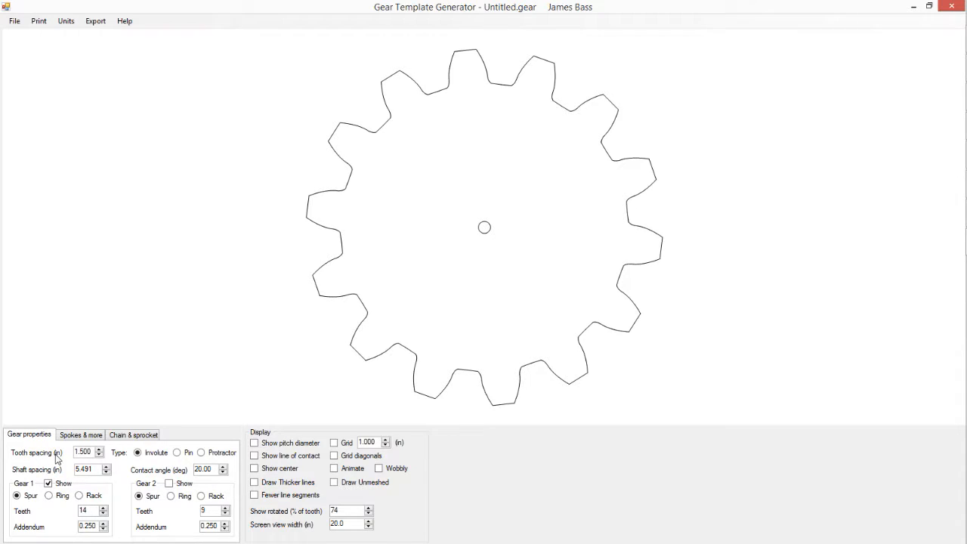
click(99, 454)
click(99, 454)
drag(99, 455, 99, 455)
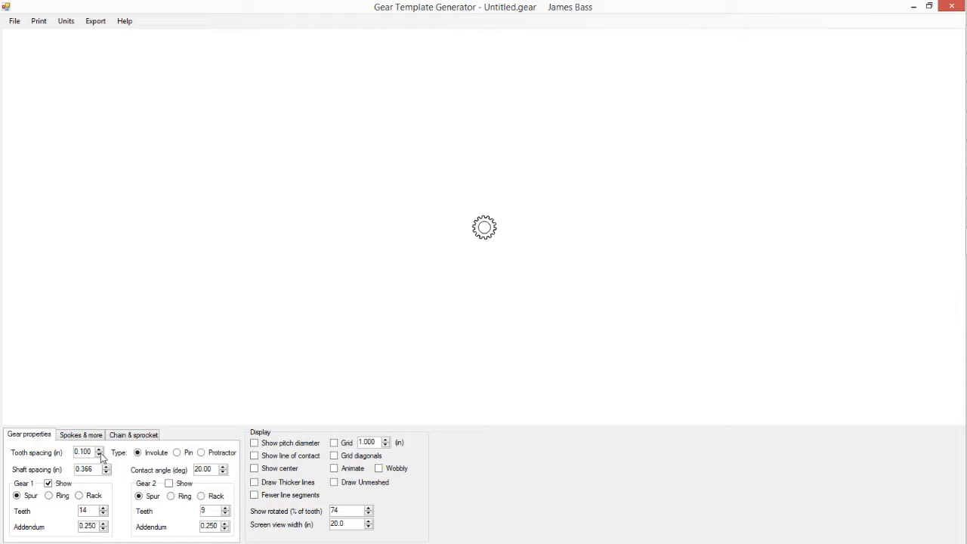
click(99, 450)
click(99, 451)
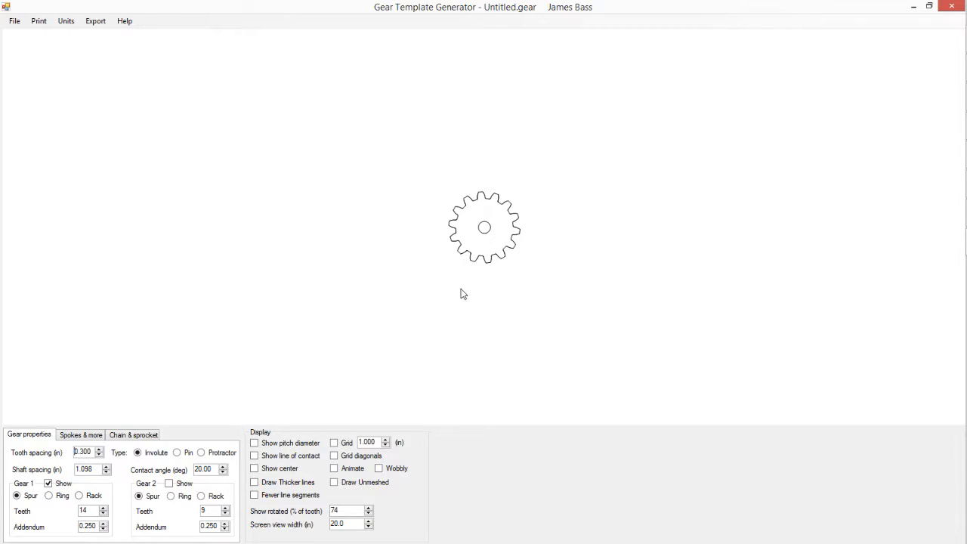
Step: Try a 0.400 in tooth spacing and a smaller shaft spacing, and restore the tooth spacing to 0.300 in
click(99, 449)
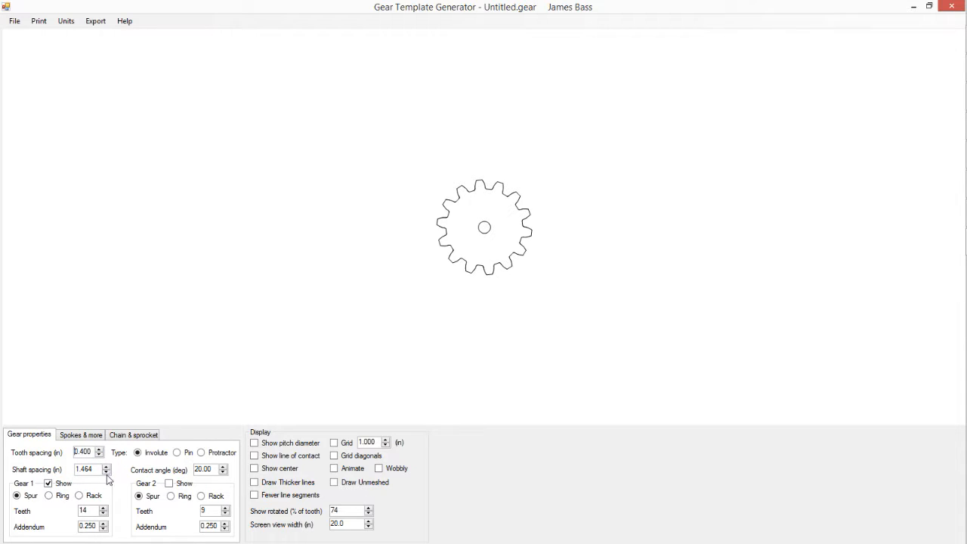
click(106, 472)
click(107, 472)
click(107, 472)
click(106, 473)
click(106, 472)
click(106, 467)
click(106, 467)
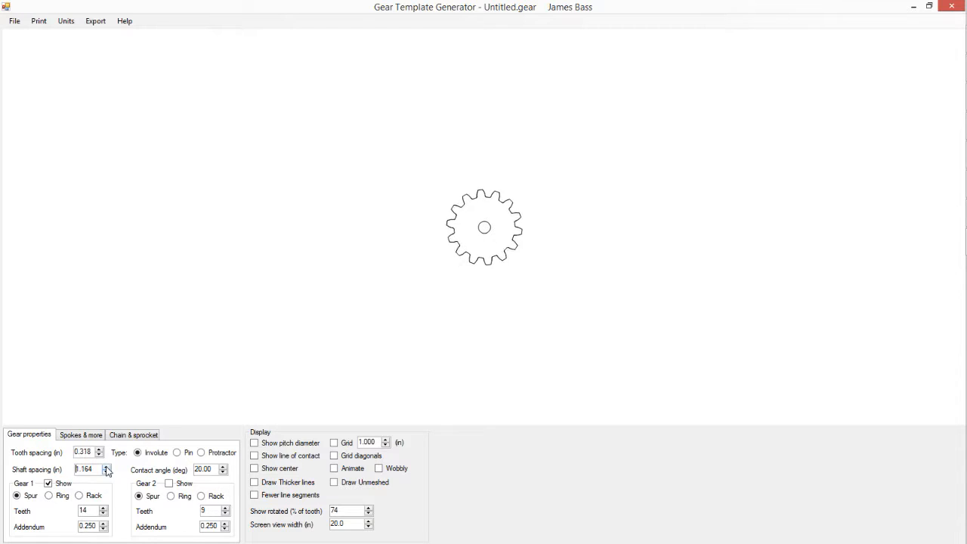
click(106, 466)
click(106, 467)
click(106, 467)
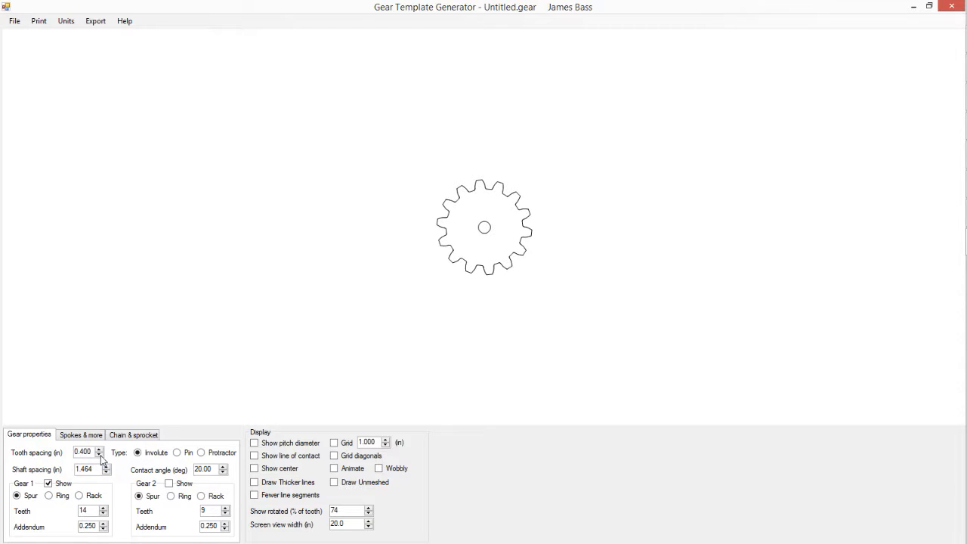
click(99, 455)
click(99, 455)
click(98, 451)
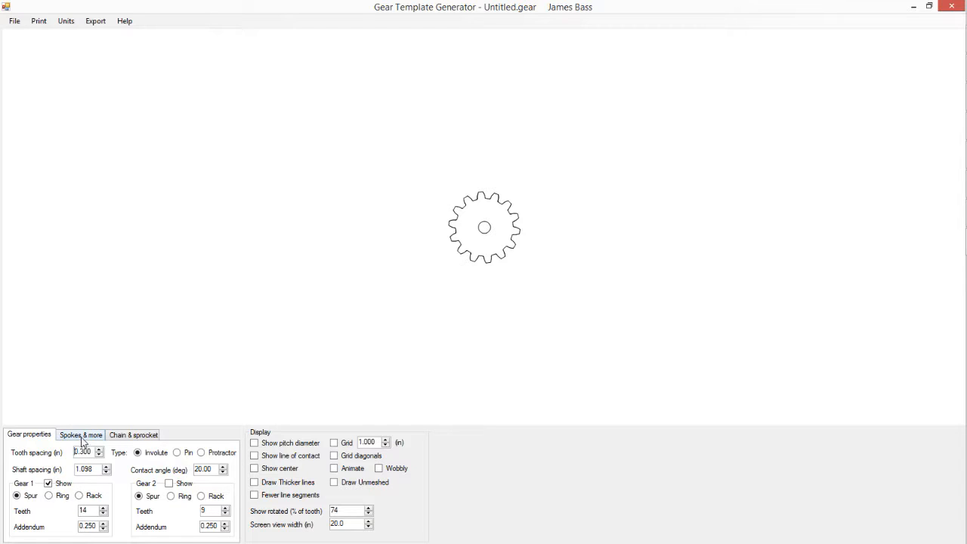
Step: Review the chain and sprocket settings and gear 1's pitch and overall diameters
click(82, 436)
click(150, 436)
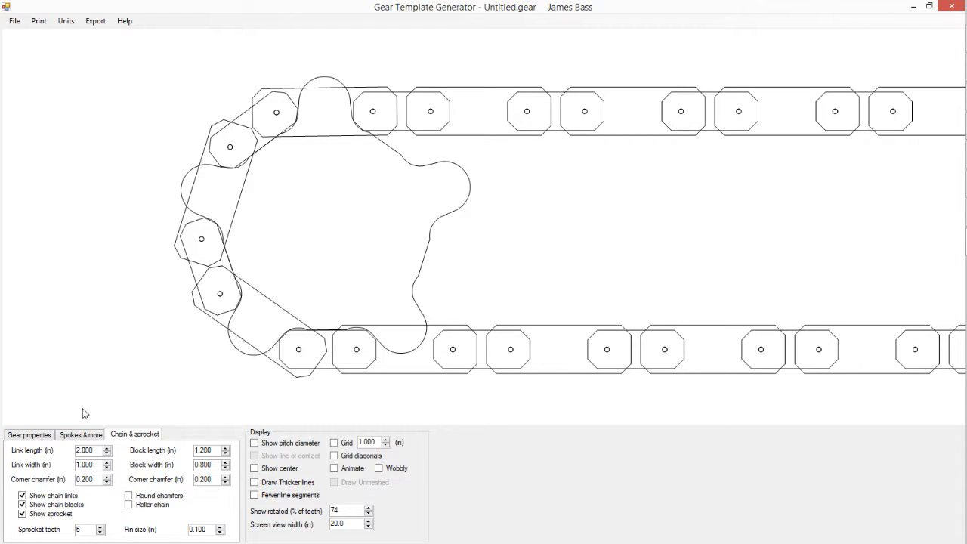
click(80, 434)
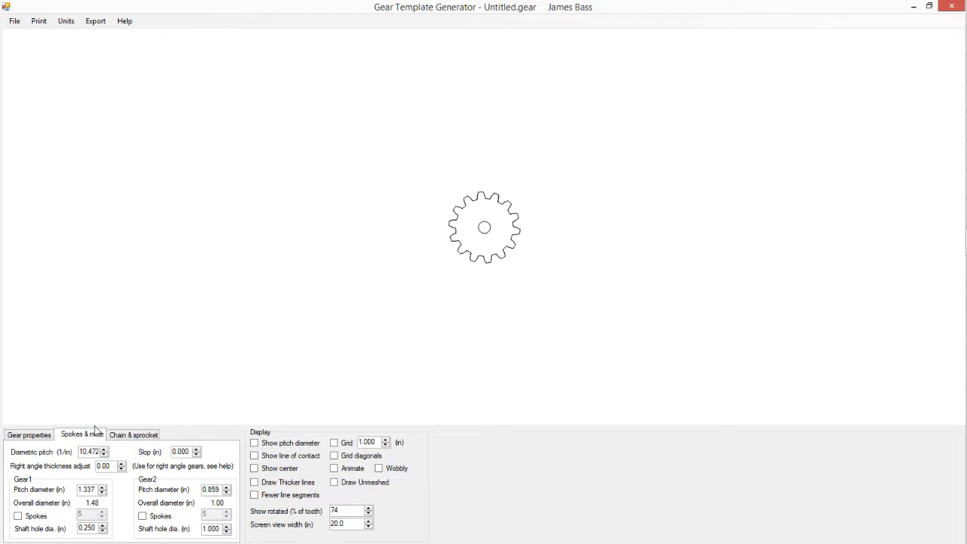
click(40, 435)
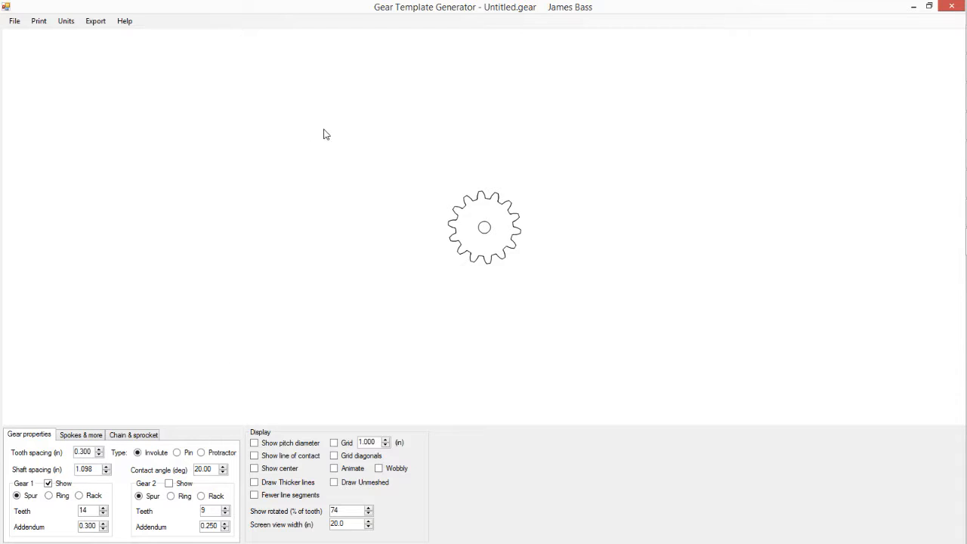
Step: Start a basic DXF export of the gear and choose the Screen Capture projects folder on the Desktop as its destination
click(94, 22)
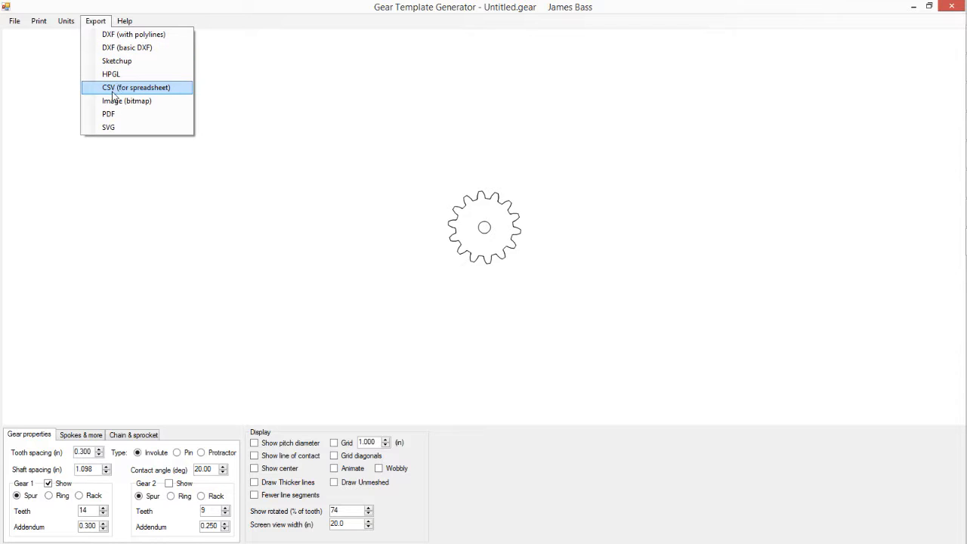
click(118, 50)
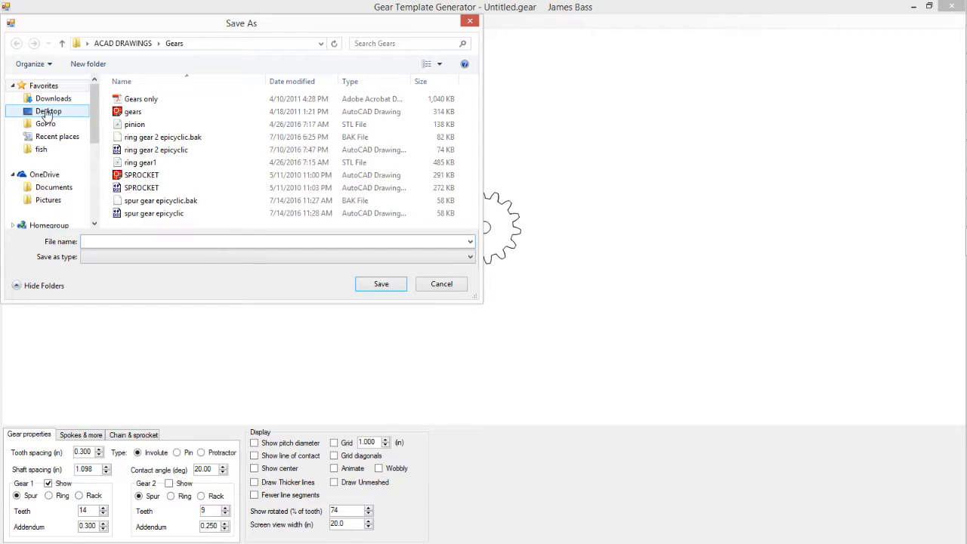
click(51, 112)
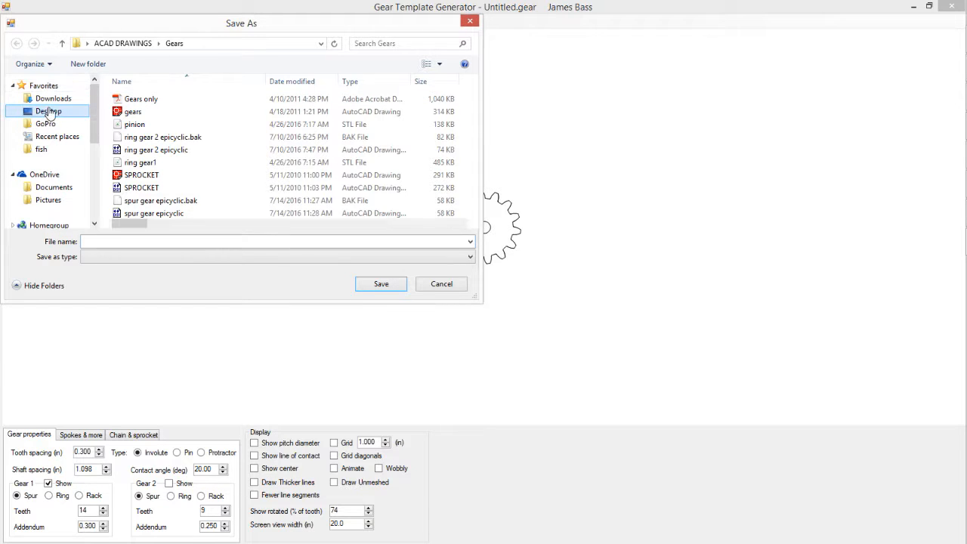
click(469, 242)
click(469, 242)
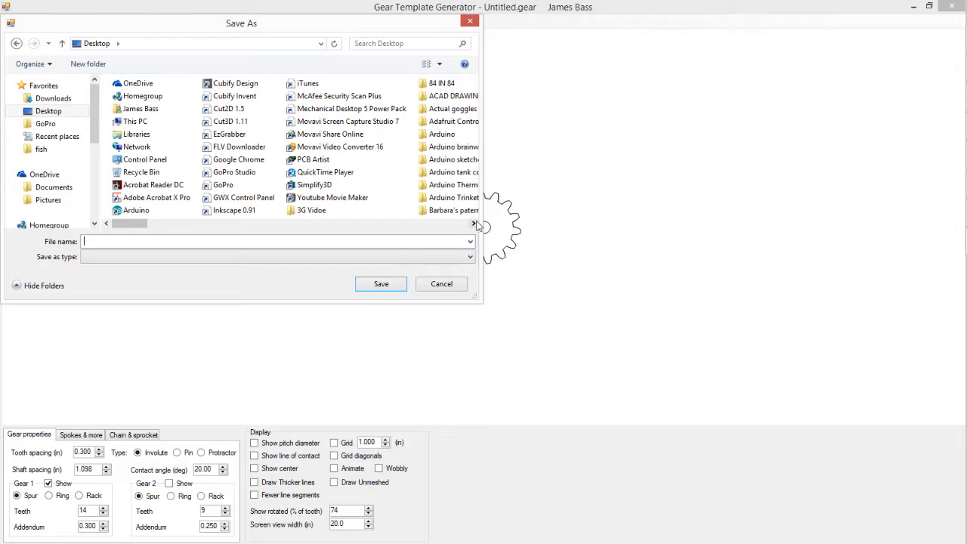
click(473, 223)
click(474, 224)
click(474, 224)
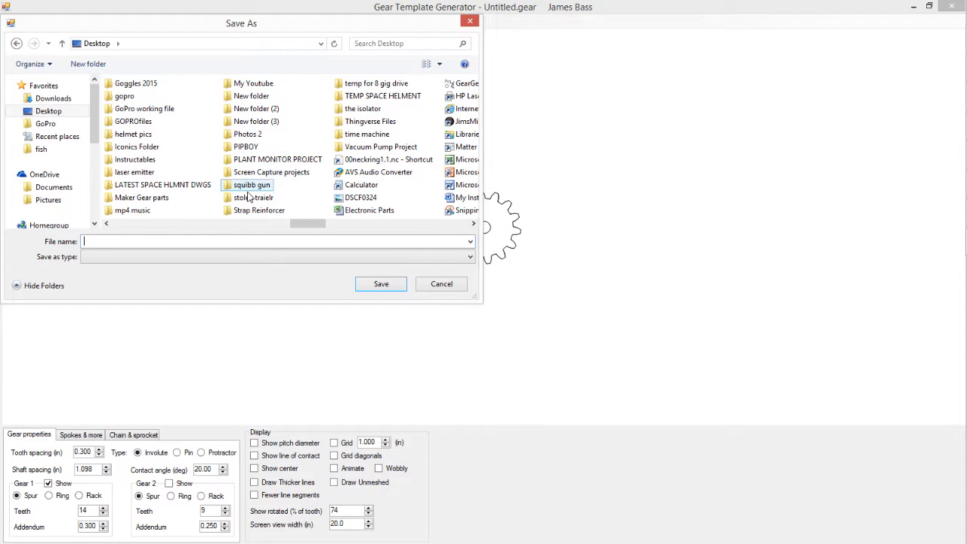
double_click(248, 175)
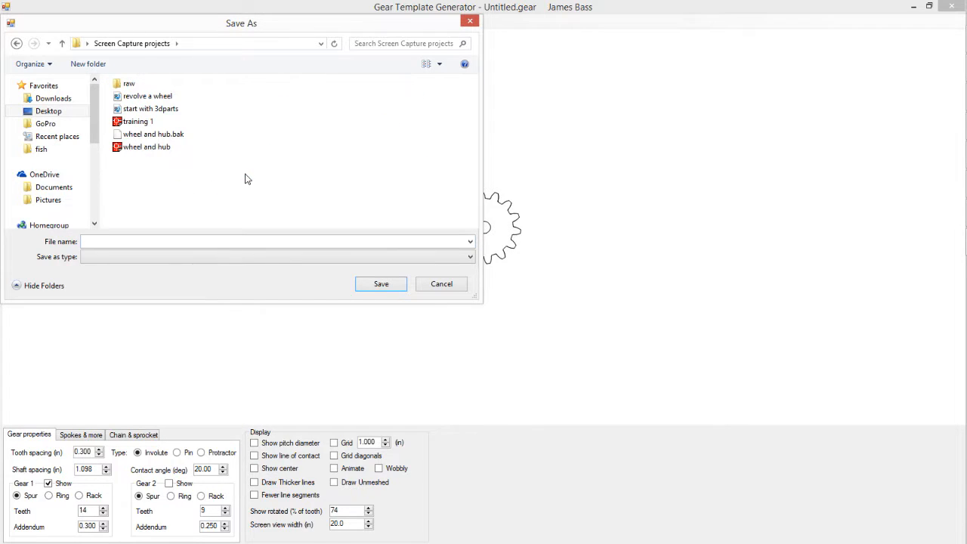
Step: Name the exported file gear 14 and save it
click(109, 240)
text(gear 14)
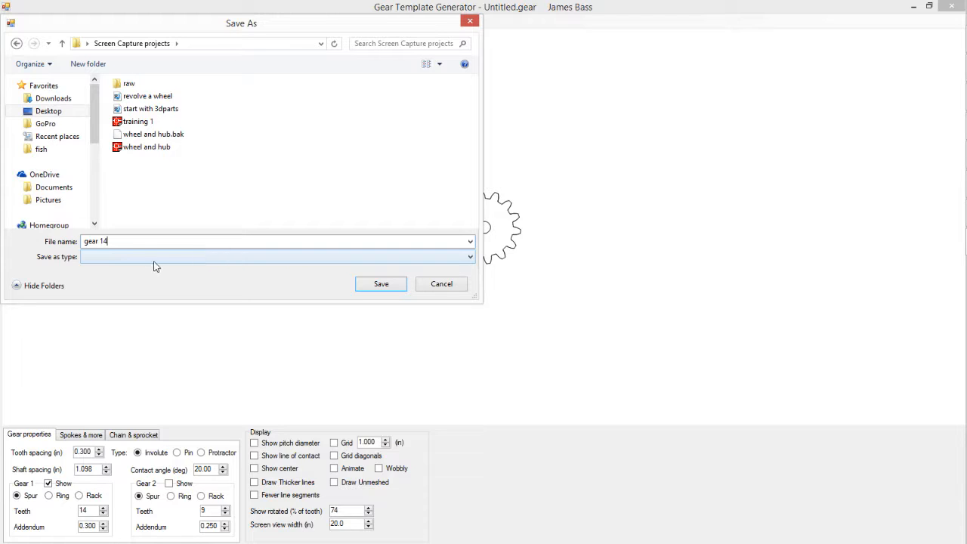
click(472, 257)
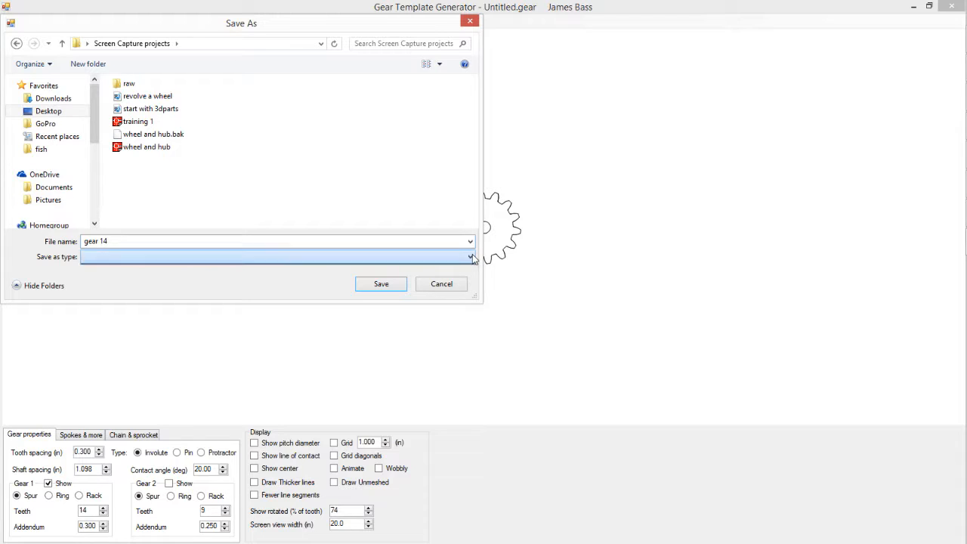
click(473, 260)
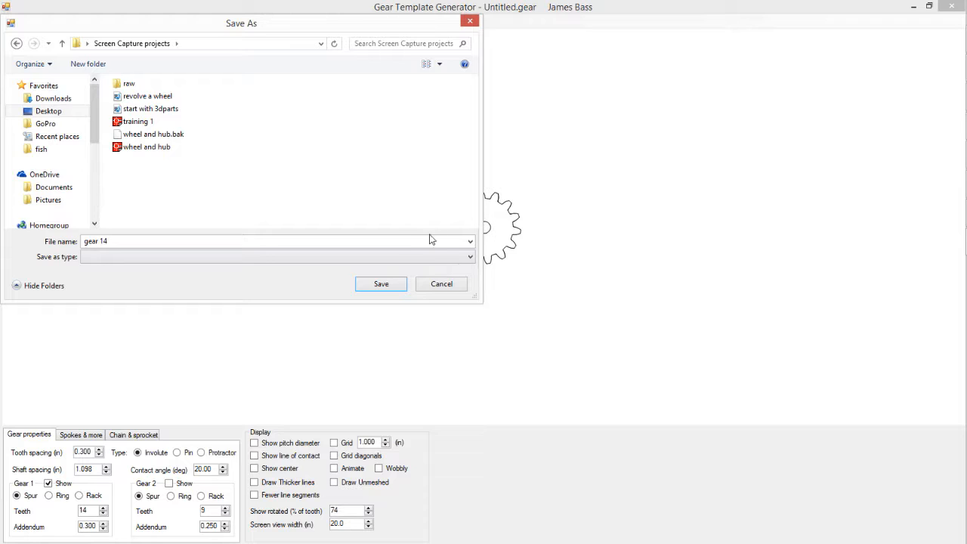
click(382, 286)
click(381, 286)
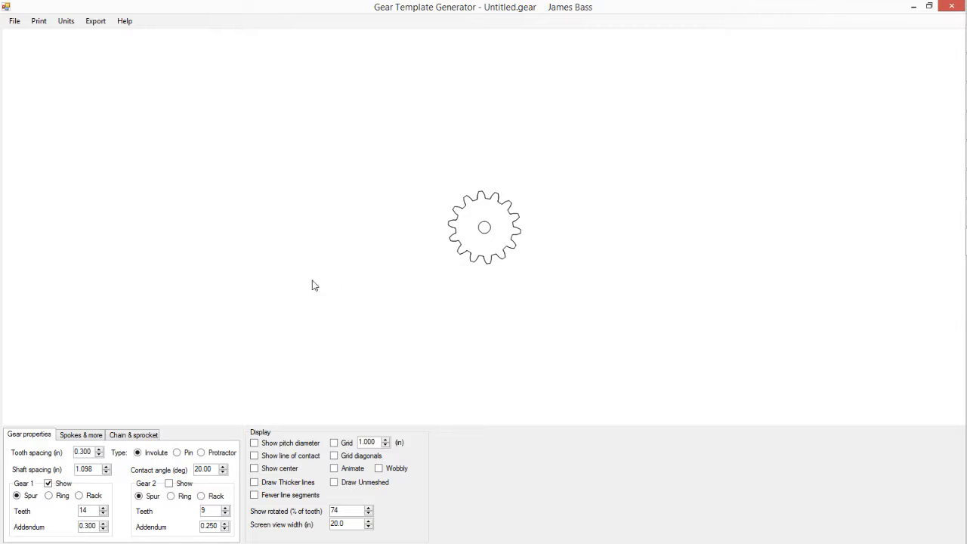
Step: Switch to Mechanical Desktop and open the DXF file gear 14 from the Screen Capture projects folder
click(914, 8)
mouse_move(948, 108)
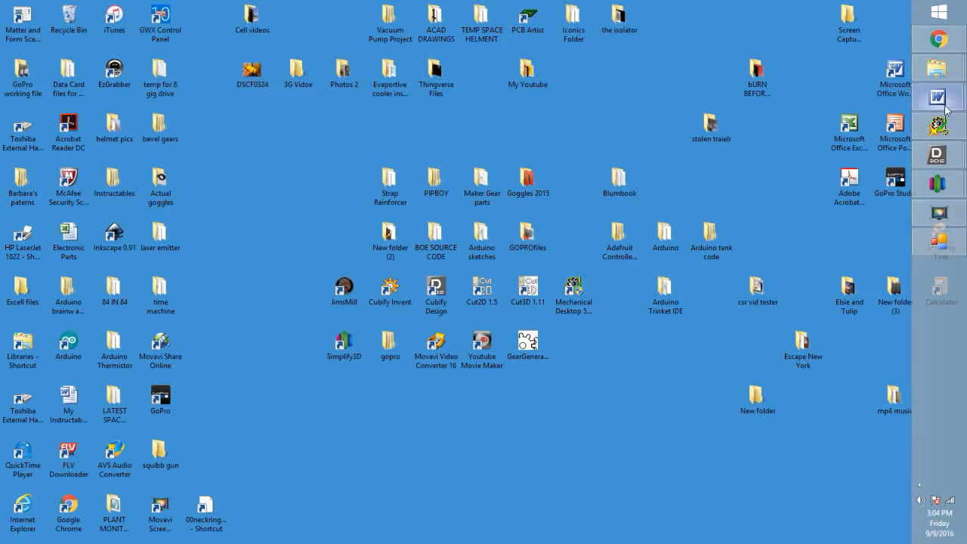
click(937, 126)
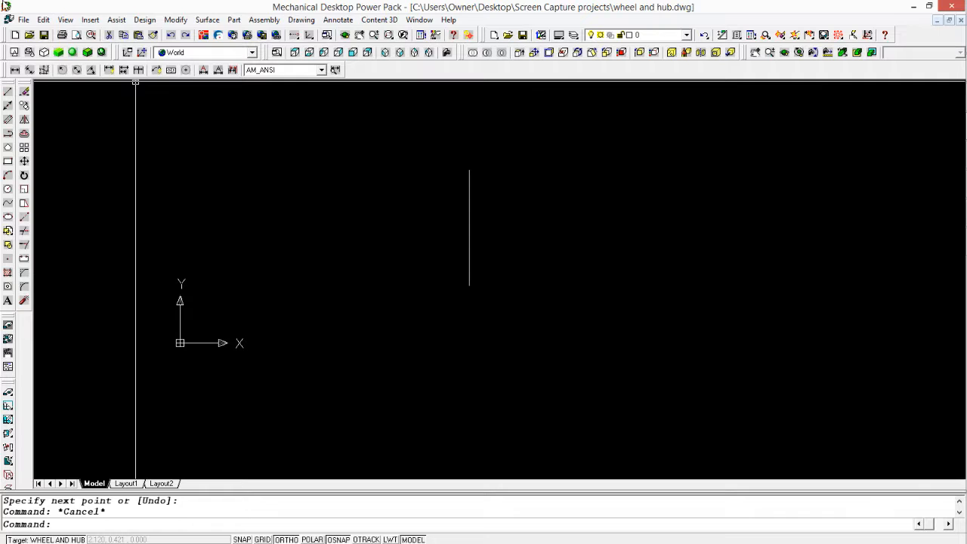
click(24, 19)
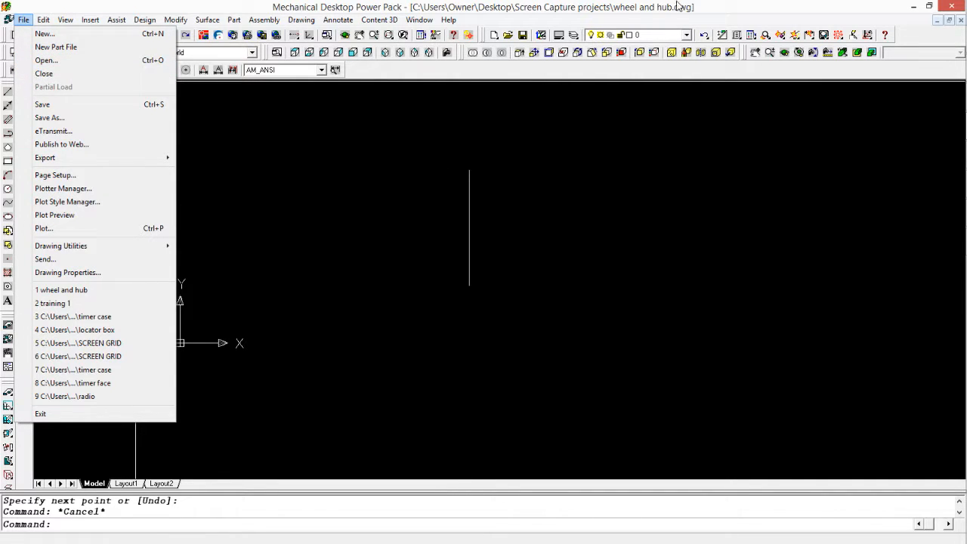
mouse_move(24, 19)
click(46, 60)
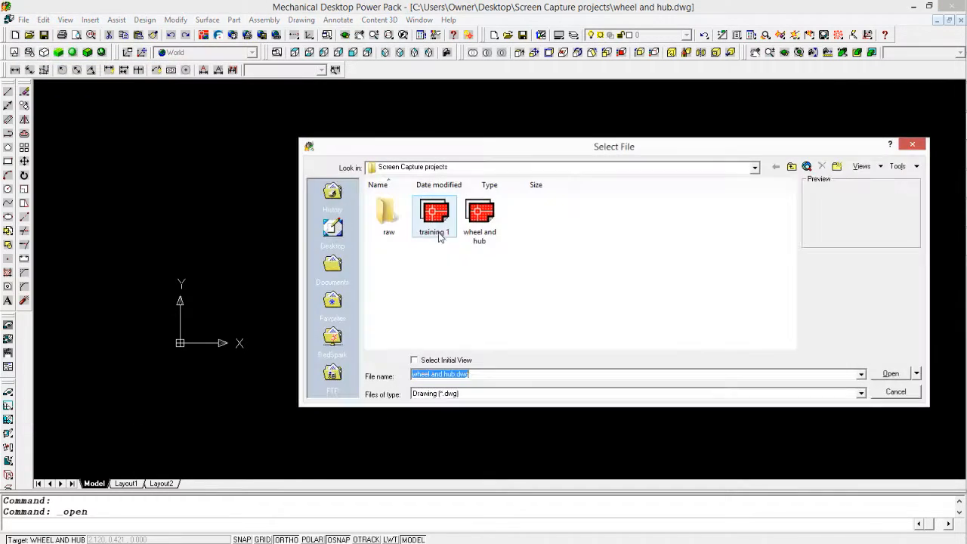
click(446, 273)
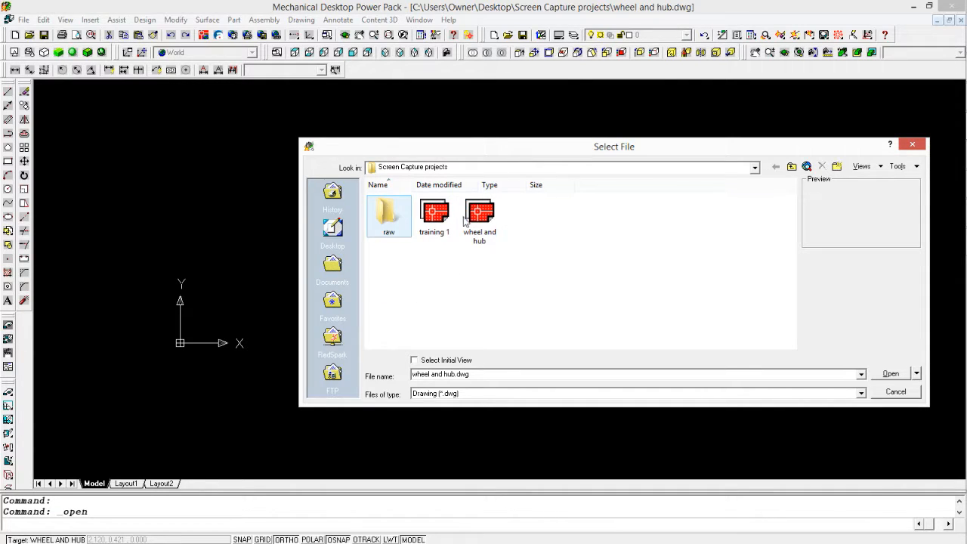
click(861, 394)
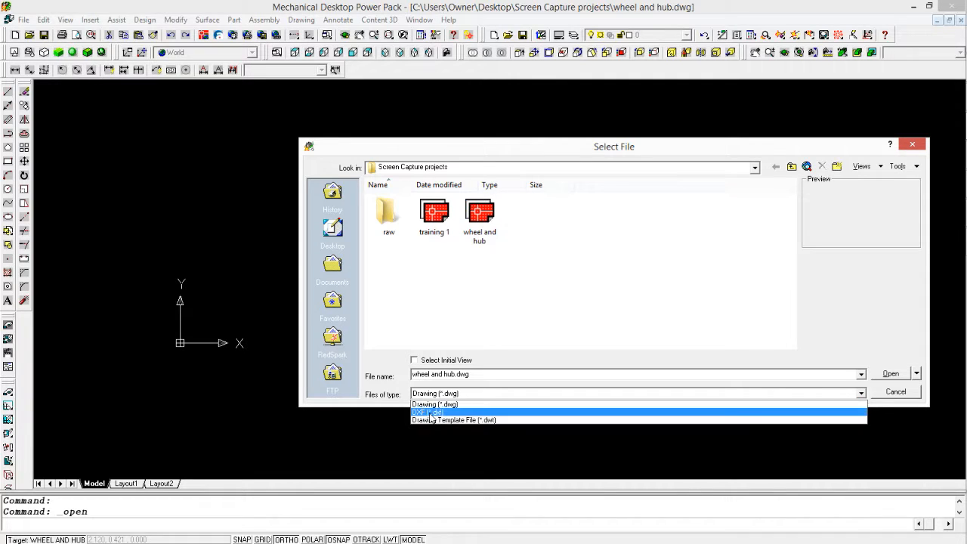
click(430, 413)
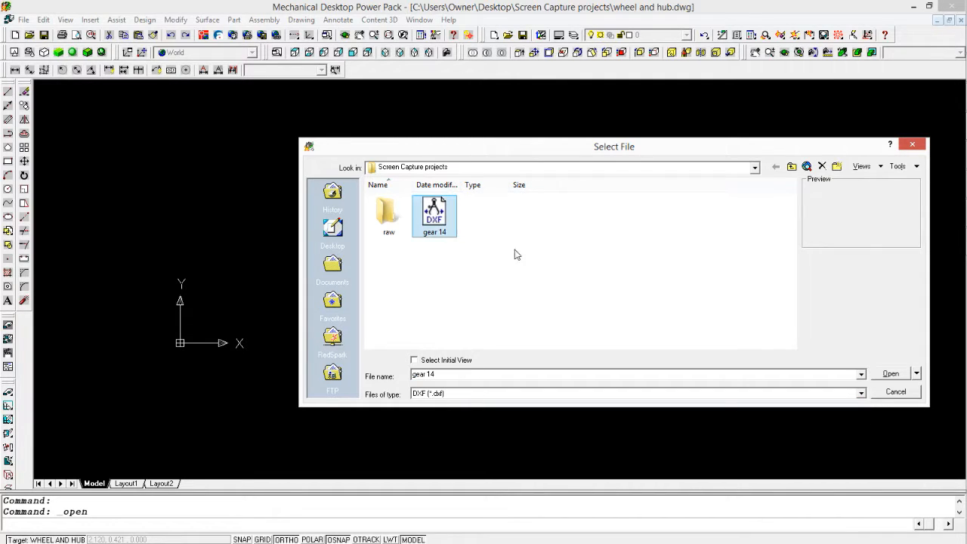
click(895, 376)
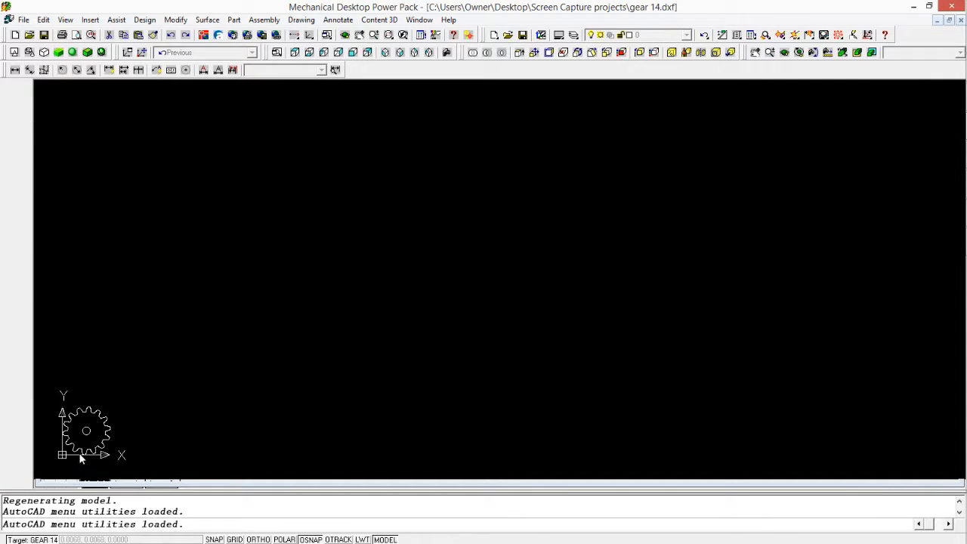
Step: Select several individual segments around two neighbouring teeth of the imported gear outline and display their properties
scroll(81, 458, up, 5)
scroll(156, 366, down, 4)
scroll(181, 376, up, 3)
scroll(199, 363, down, 1)
scroll(207, 216, up, 3)
scroll(295, 209, down, 4)
scroll(203, 267, up, 2)
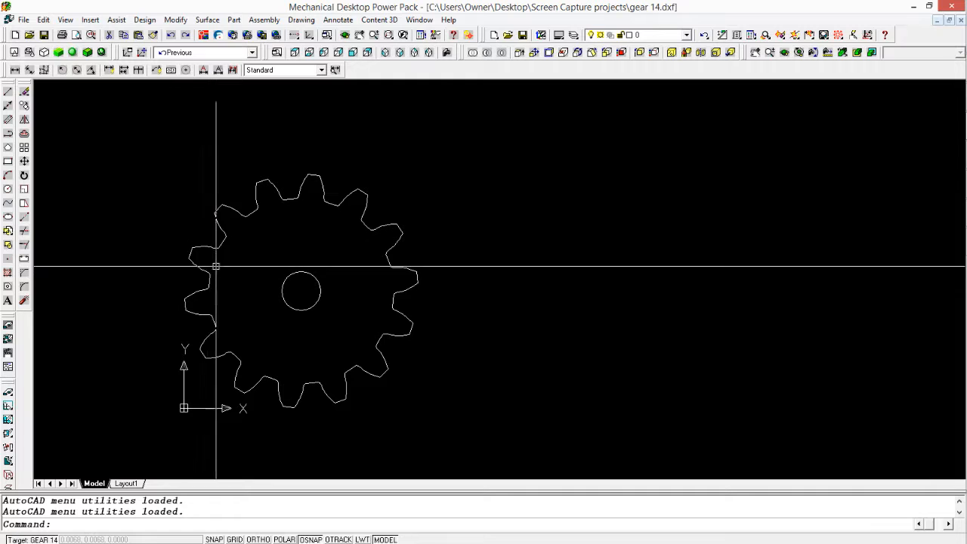
scroll(146, 238, up, 1)
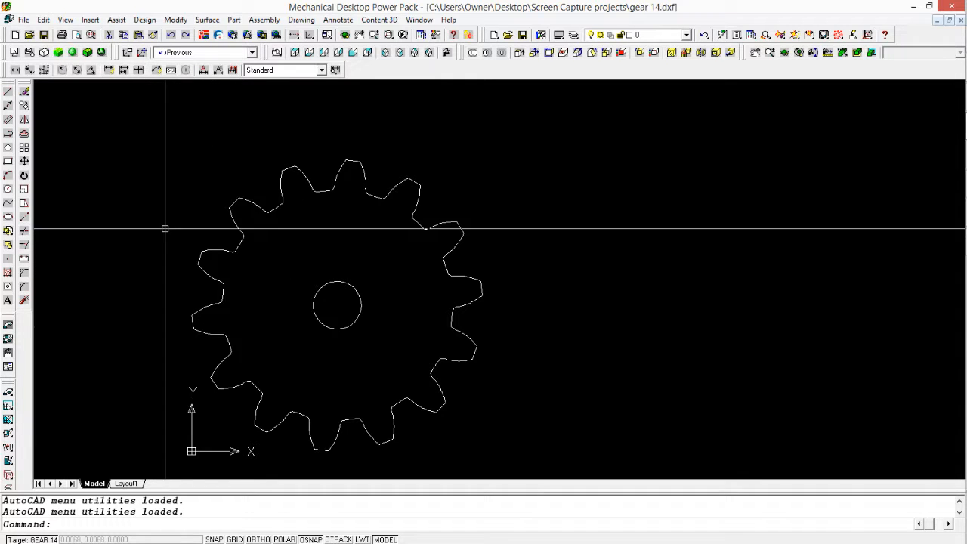
click(270, 208)
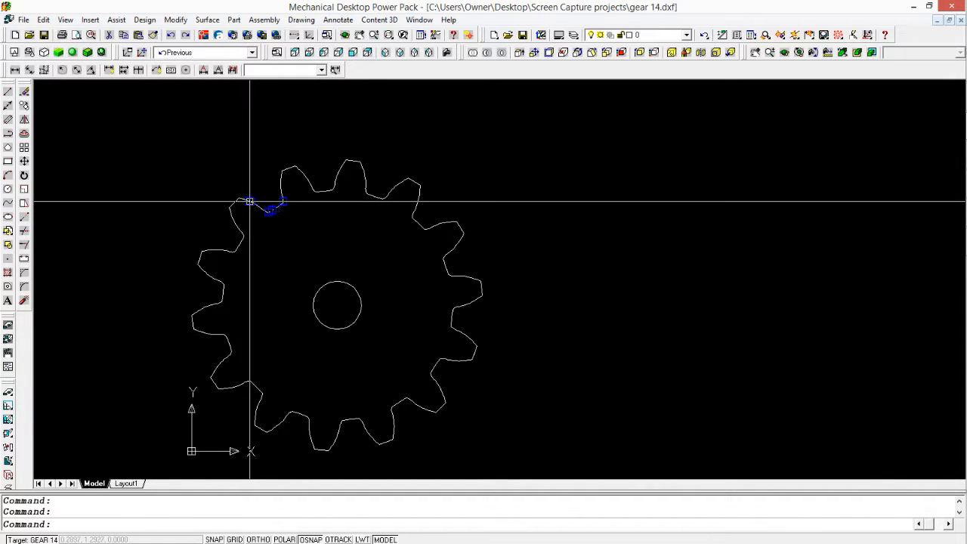
click(232, 208)
click(281, 174)
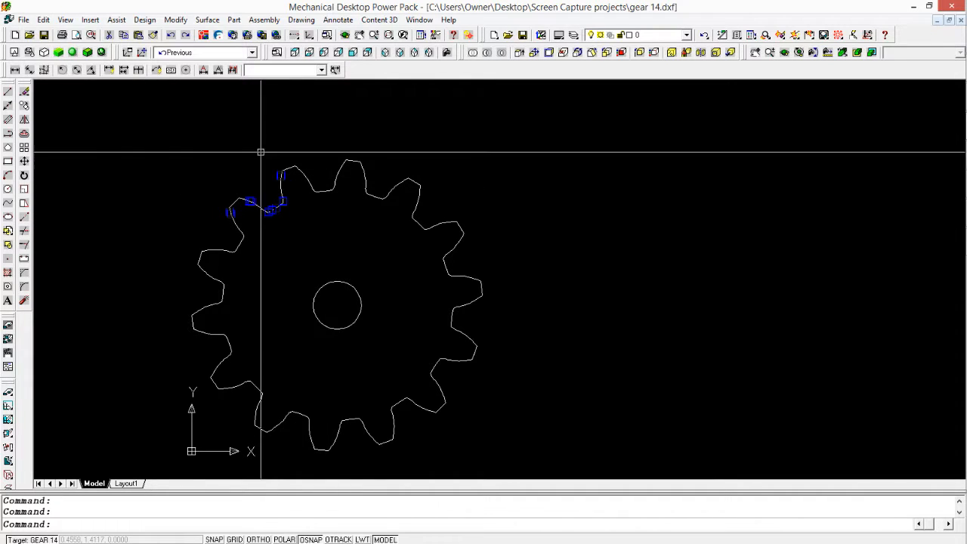
right_click(277, 176)
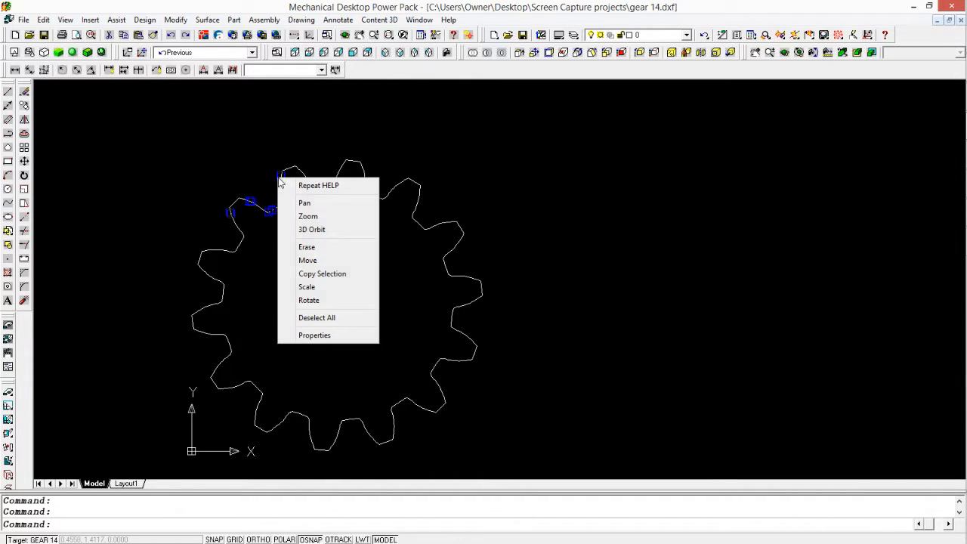
click(301, 336)
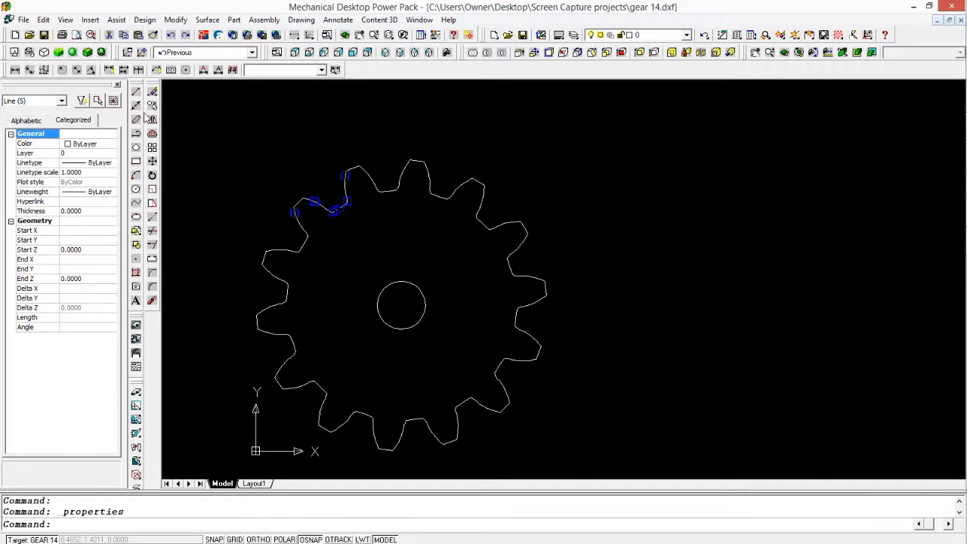
Step: Examine the selected tooth segments up close, check another outline segment between teeth, and clear the selection
scroll(227, 161, up, 8)
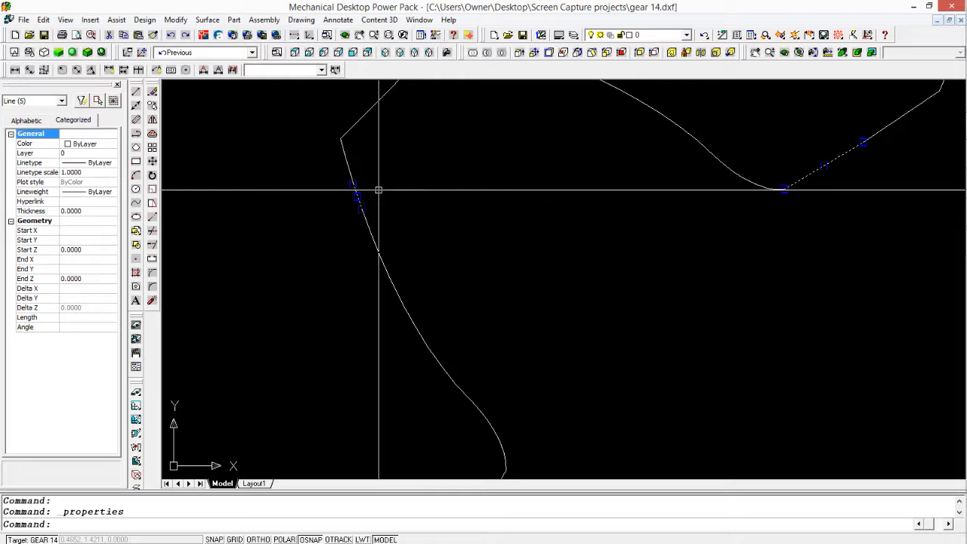
scroll(362, 193, up, 2)
scroll(333, 215, down, 6)
scroll(336, 213, down, 5)
scroll(355, 190, up, 2)
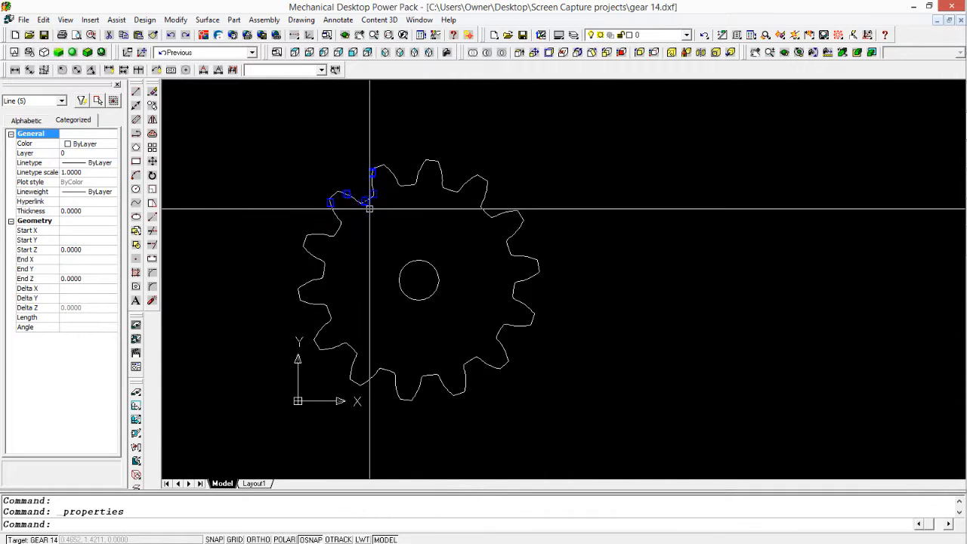
scroll(340, 206, down, 2)
key(Escape)
scroll(392, 201, up, 3)
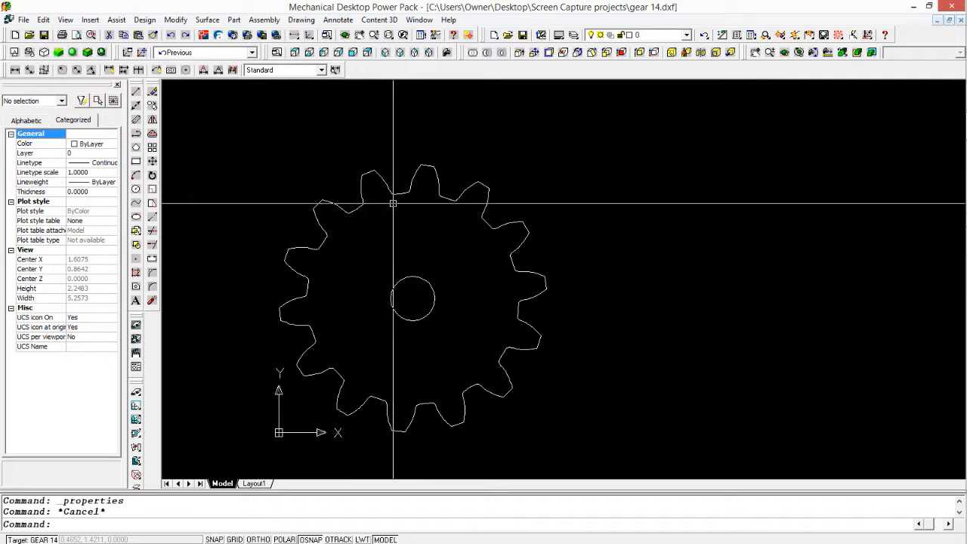
click(399, 192)
key(Escape)
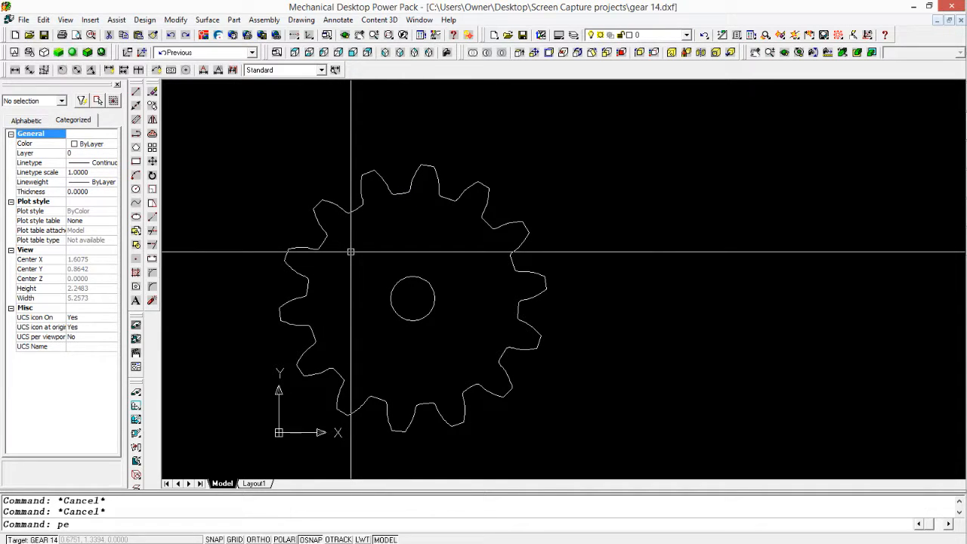
Step: Use PEDIT to convert a tooth tip segment into a polyline and join the whole gear outline to it with a window selection
key(Return)
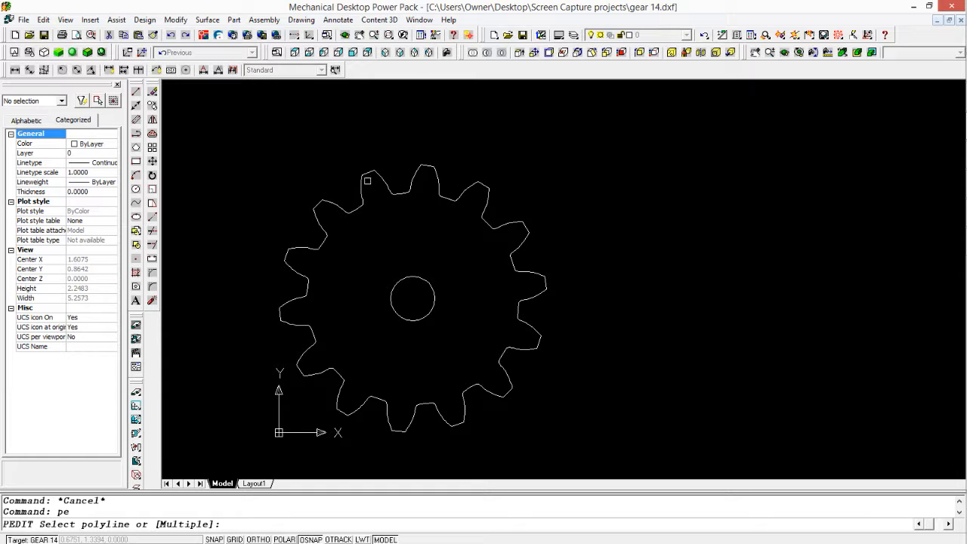
click(369, 172)
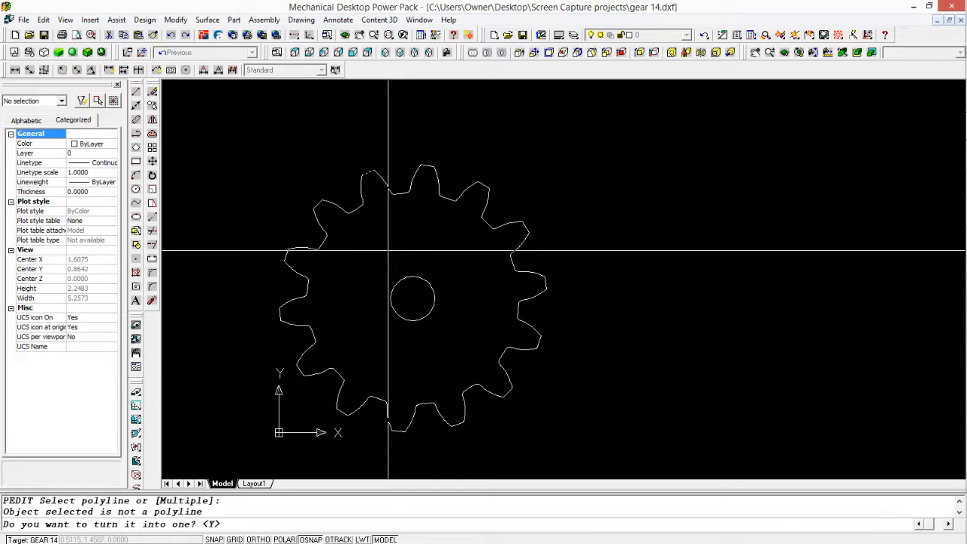
key(Return)
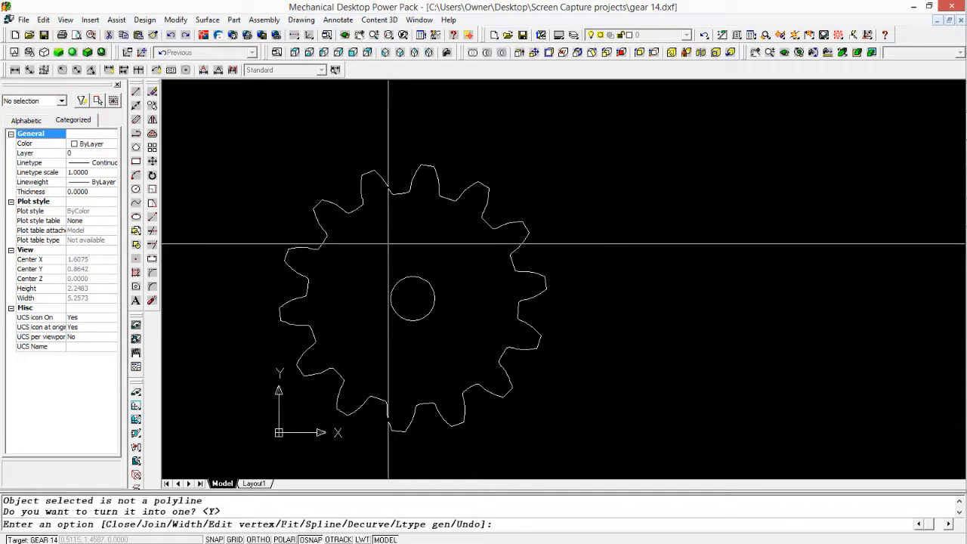
key(Return)
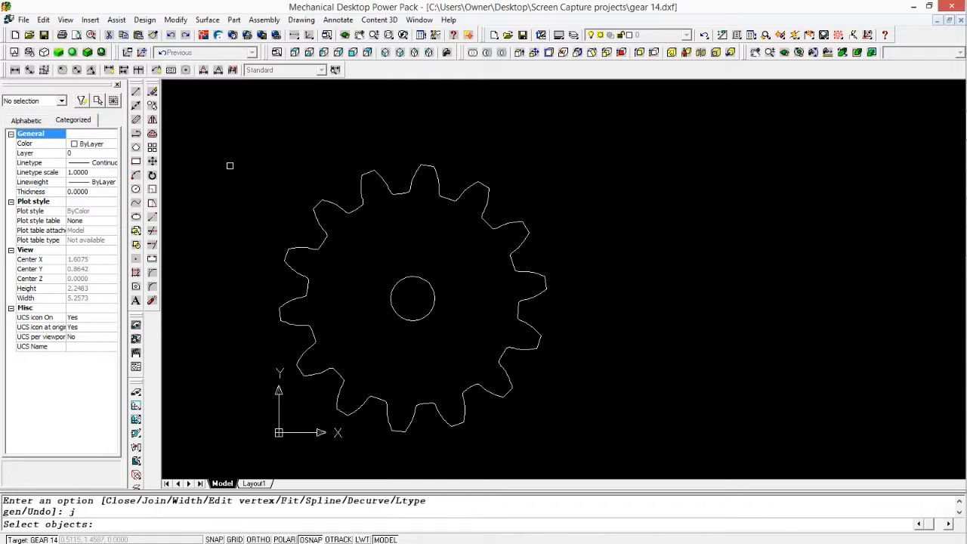
click(619, 454)
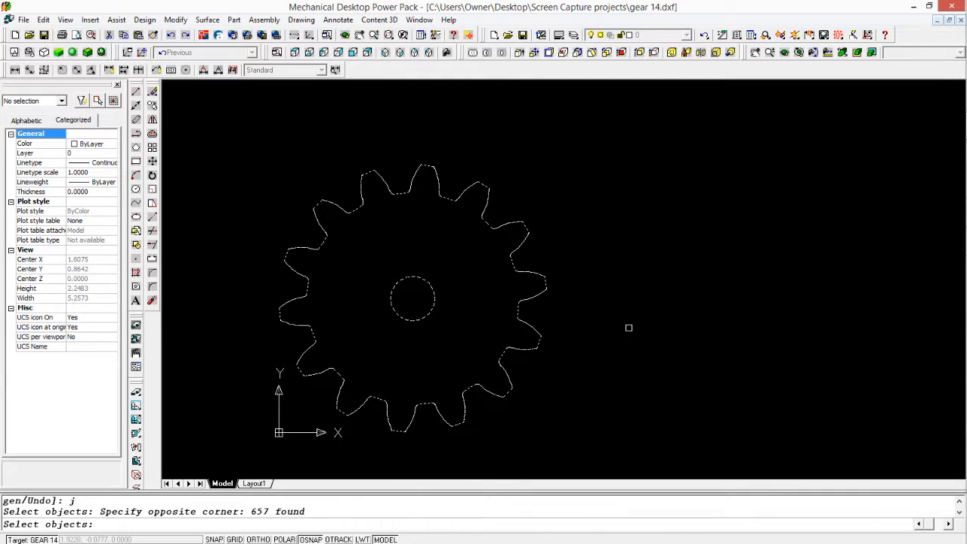
key(Return)
key(Escape)
Step: Select the shaft hole circle and the gear outline in turn to check that the outline is one polyline
click(410, 278)
scroll(408, 299, up, 9)
scroll(410, 300, down, 8)
key(Escape)
click(503, 219)
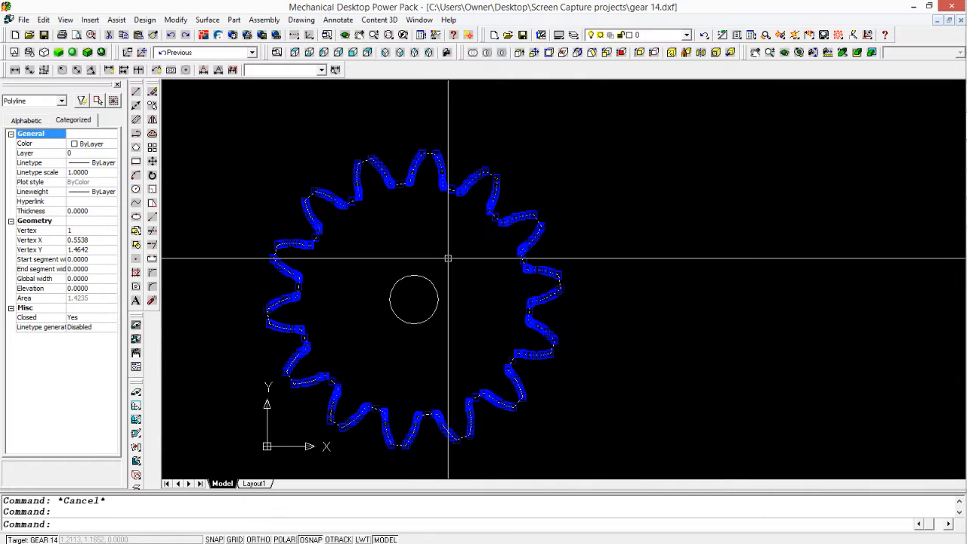
Step: Select several individual segments of the shaft hole outline and examine them up close
key(Escape)
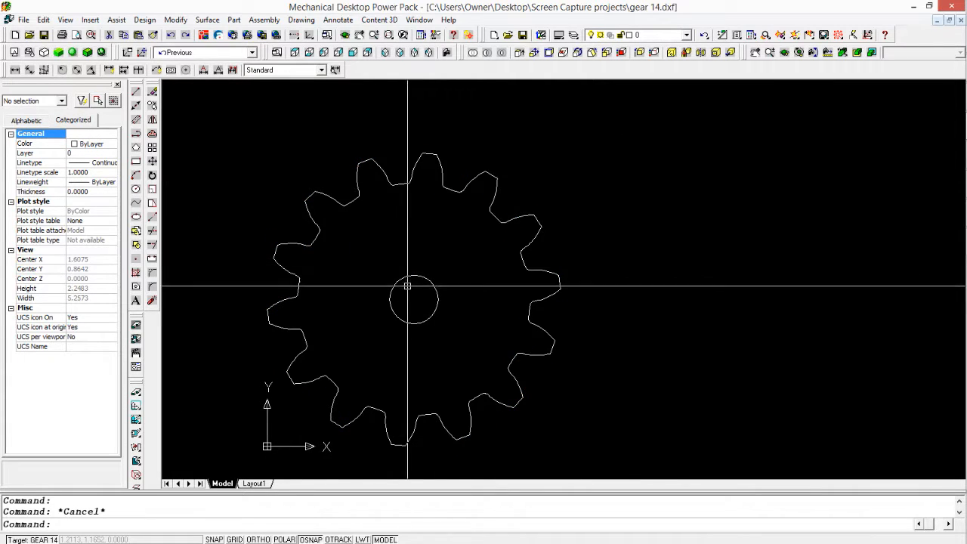
scroll(407, 285, up, 3)
click(391, 286)
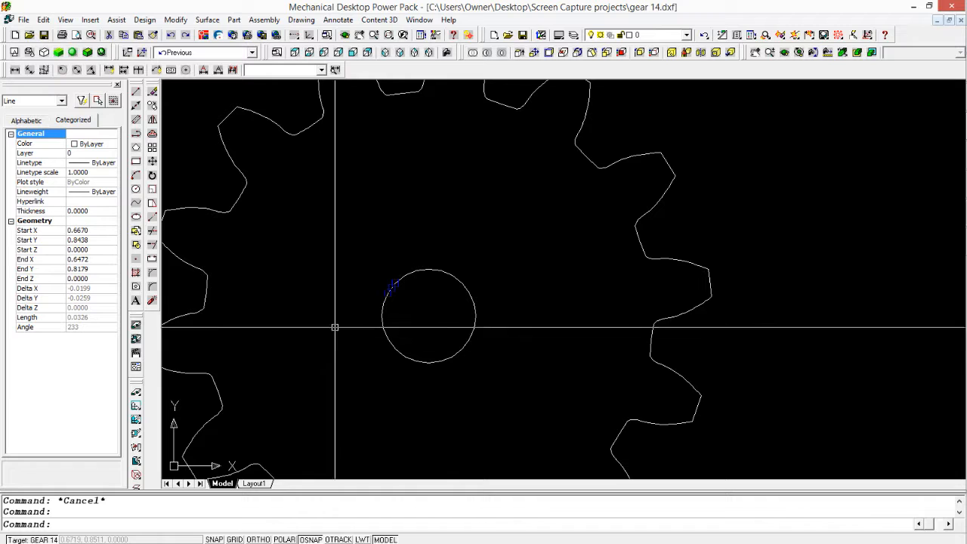
click(385, 332)
scroll(333, 355, up, 4)
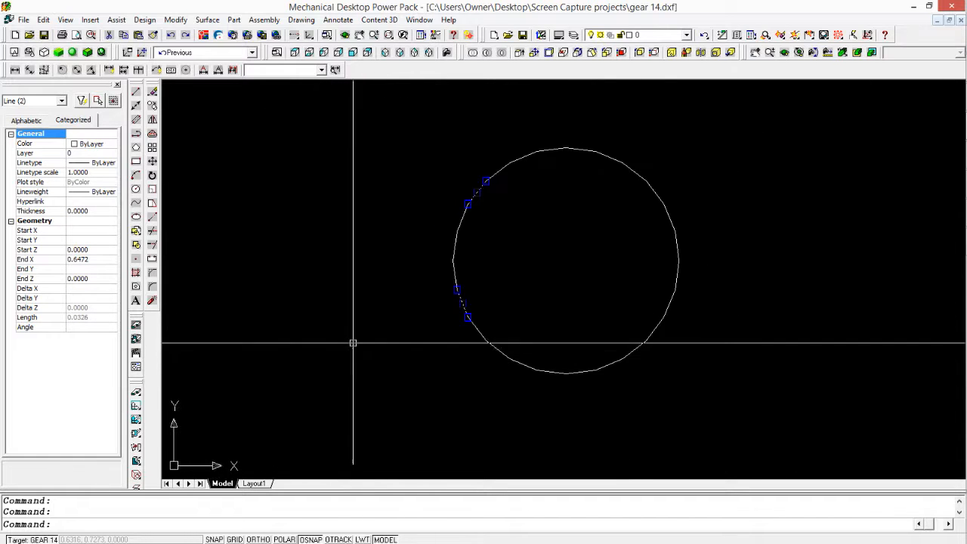
scroll(464, 295, up, 2)
key(Escape)
click(435, 321)
scroll(399, 340, down, 8)
key(Escape)
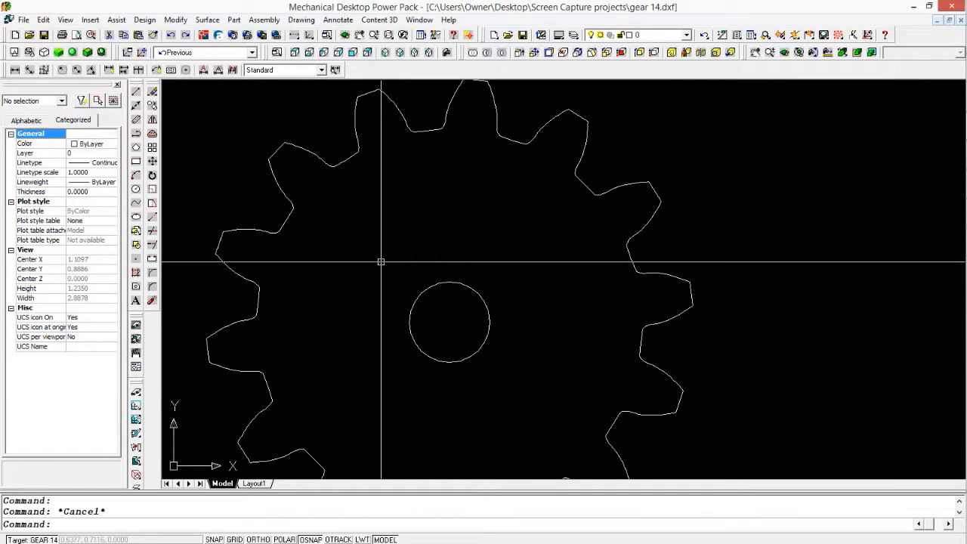
Step: Draw a horizontal line across the shaft hole between its opposite outermost vertices
scroll(356, 274, down, 4)
scroll(393, 283, up, 2)
key(Escape)
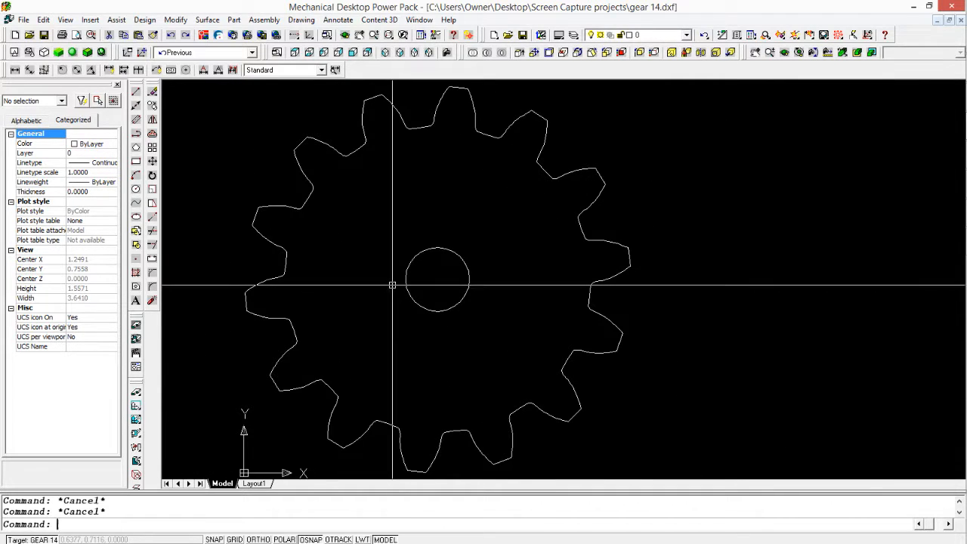
text(l)
key(Return)
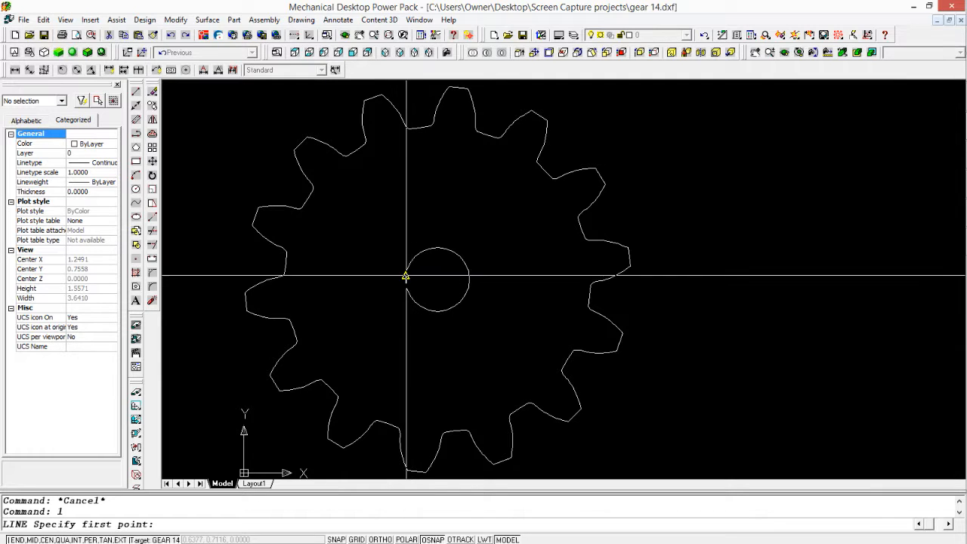
click(406, 280)
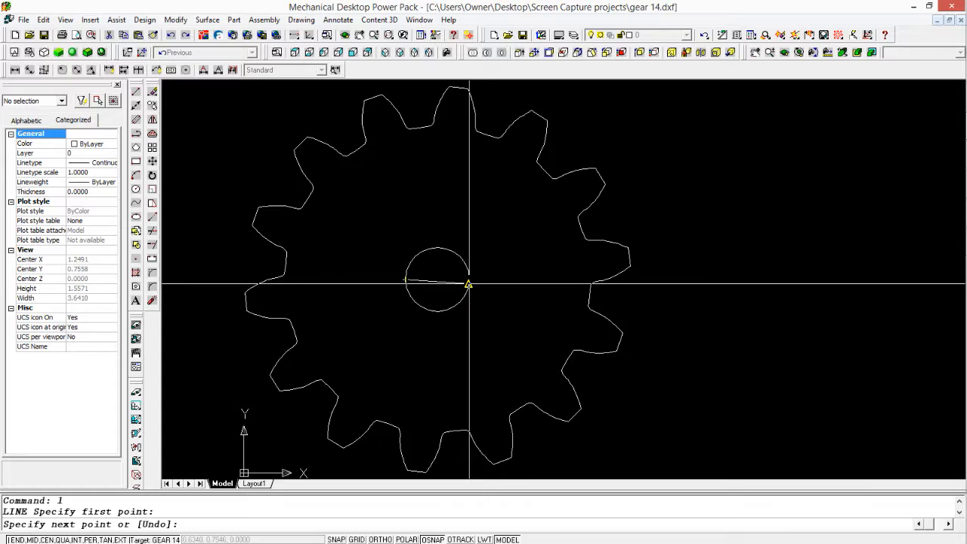
click(469, 279)
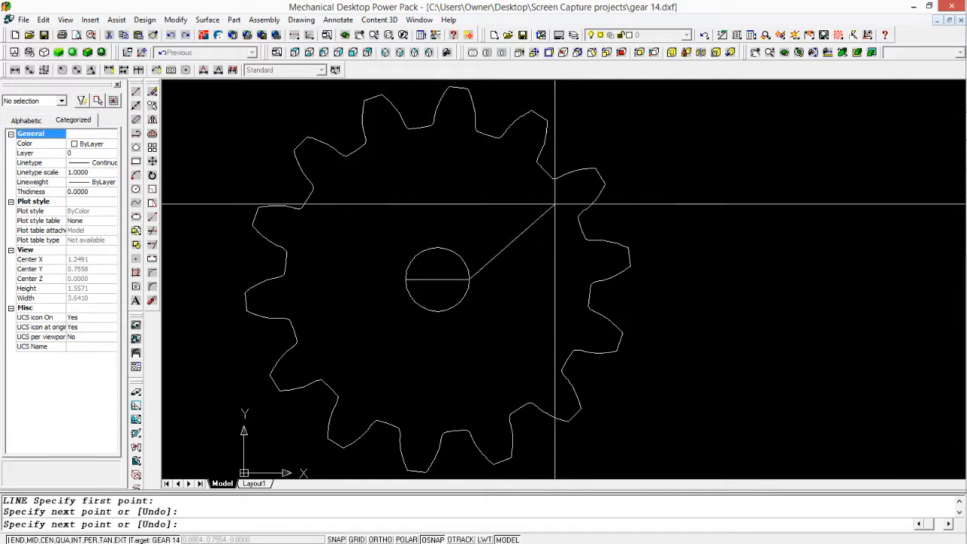
key(Escape)
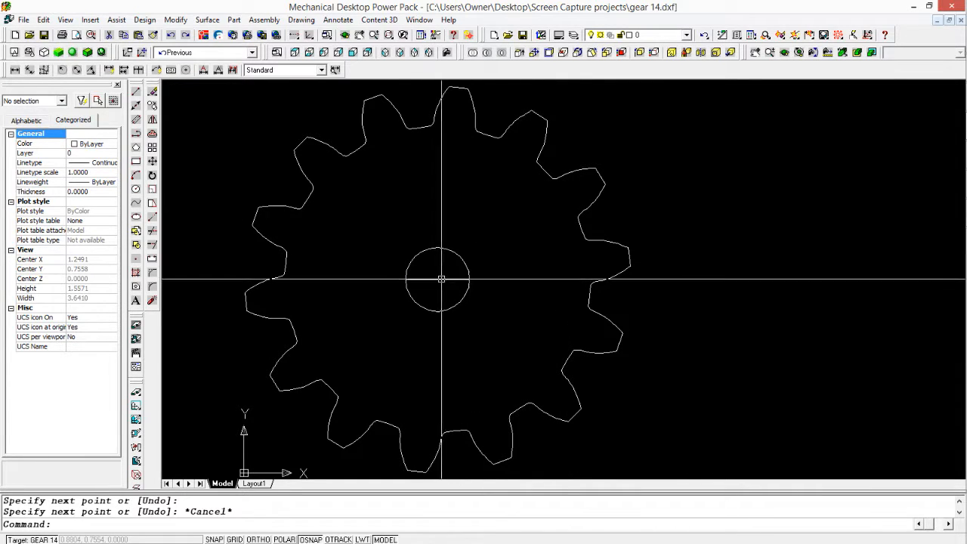
click(438, 279)
key(Escape)
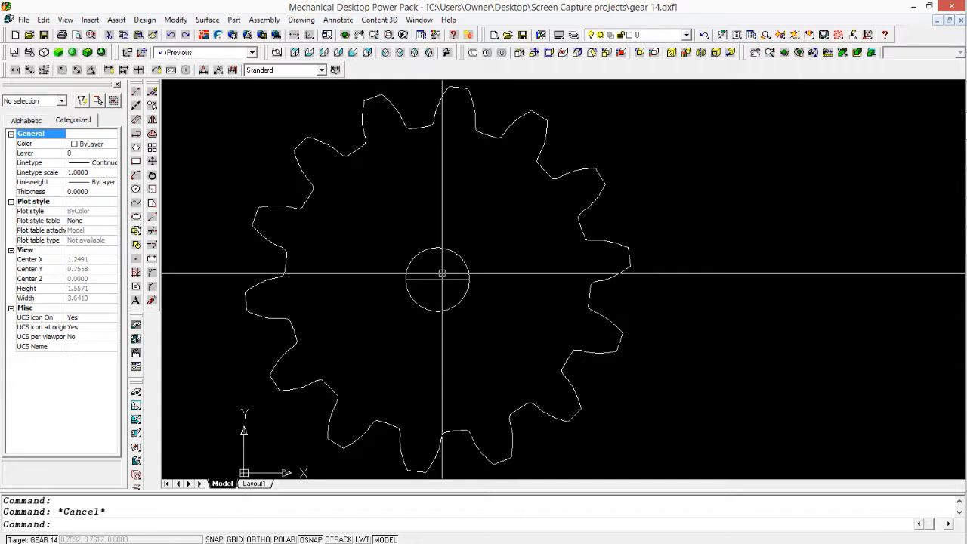
Step: Delete all the short line segments forming the shaft hole, keeping the horizontal line across it
click(429, 217)
click(483, 343)
key(Delete)
click(382, 211)
click(444, 348)
key(Delete)
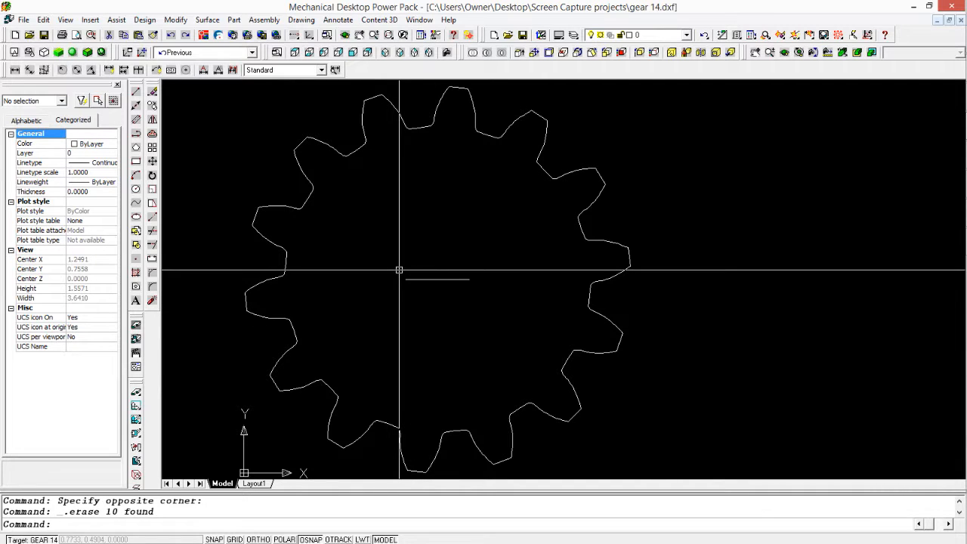
Step: Draw a true circle for the shaft hole, centred on the horizontal line's midpoint and passing through its endpoint
key(Escape)
text(c)
key(Return)
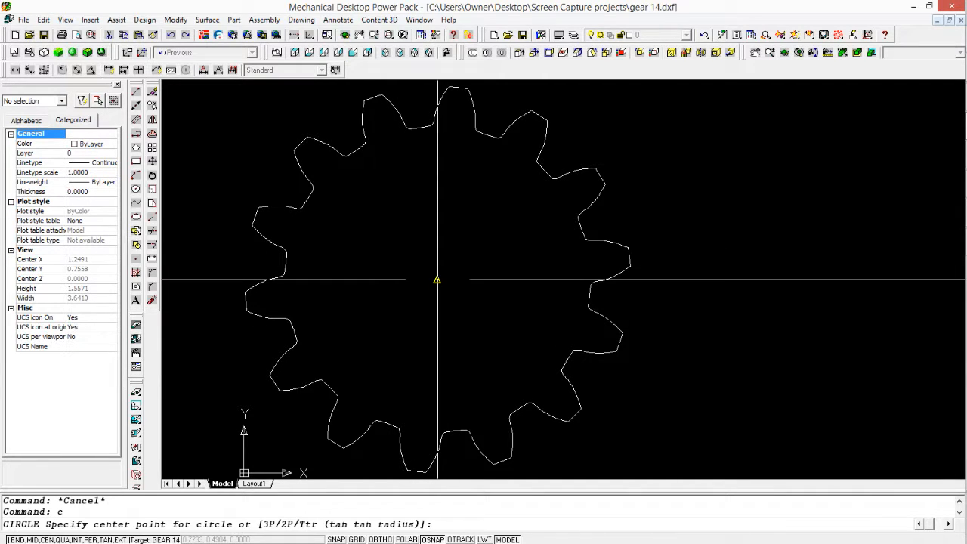
click(437, 280)
click(469, 279)
key(Escape)
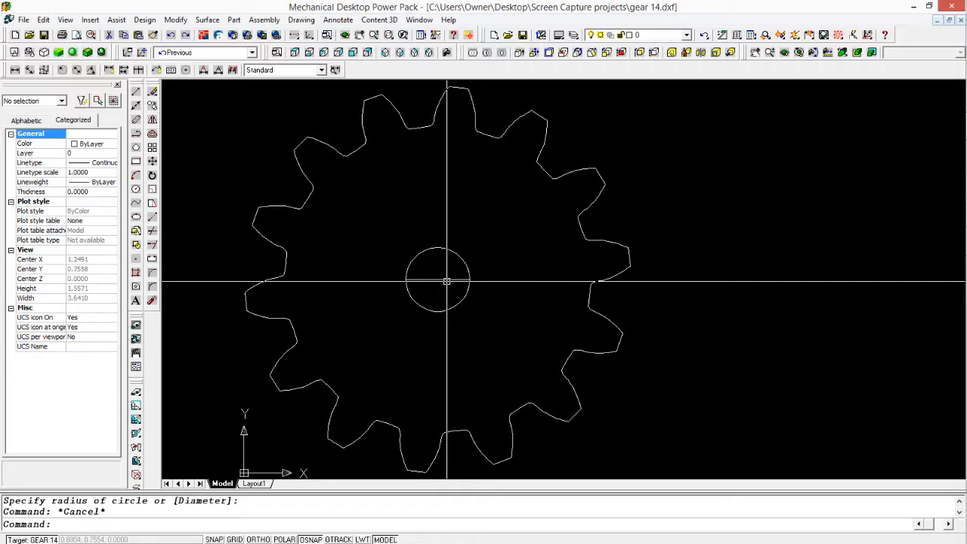
Step: Delete the horizontal construction line inside the shaft hole circle
click(446, 279)
key(Delete)
key(Escape)
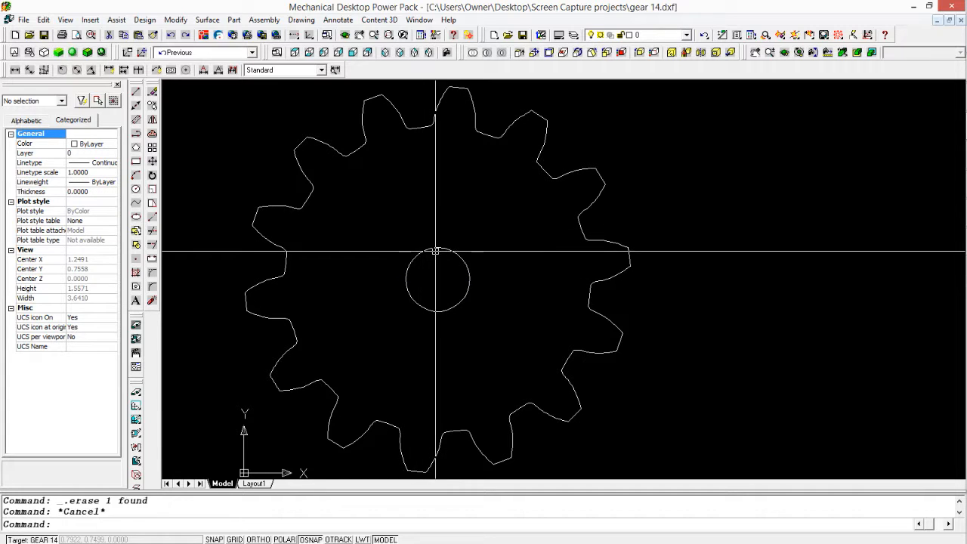
Step: Select the new shaft hole circle and check its radius and diameter in the properties
click(438, 249)
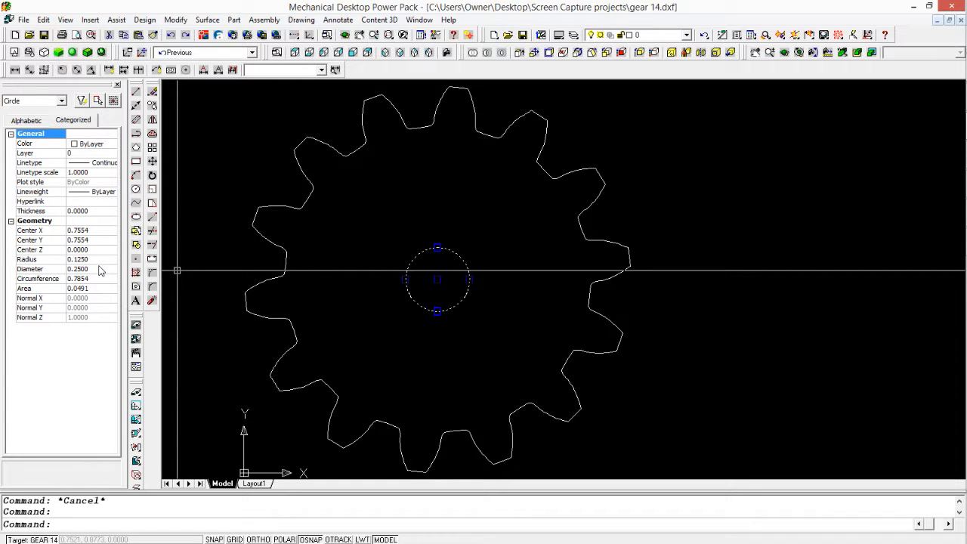
key(Escape)
scroll(445, 309, down, 2)
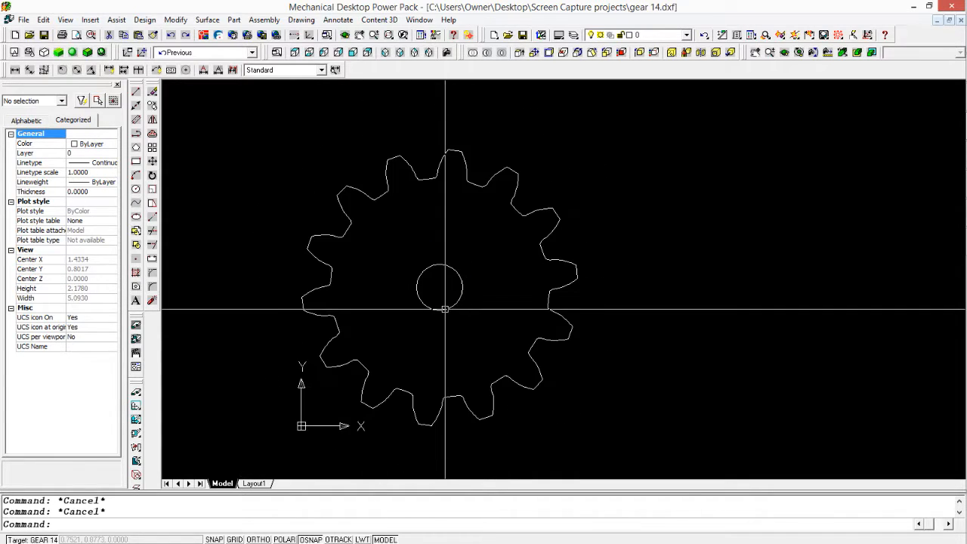
click(445, 309)
key(Escape)
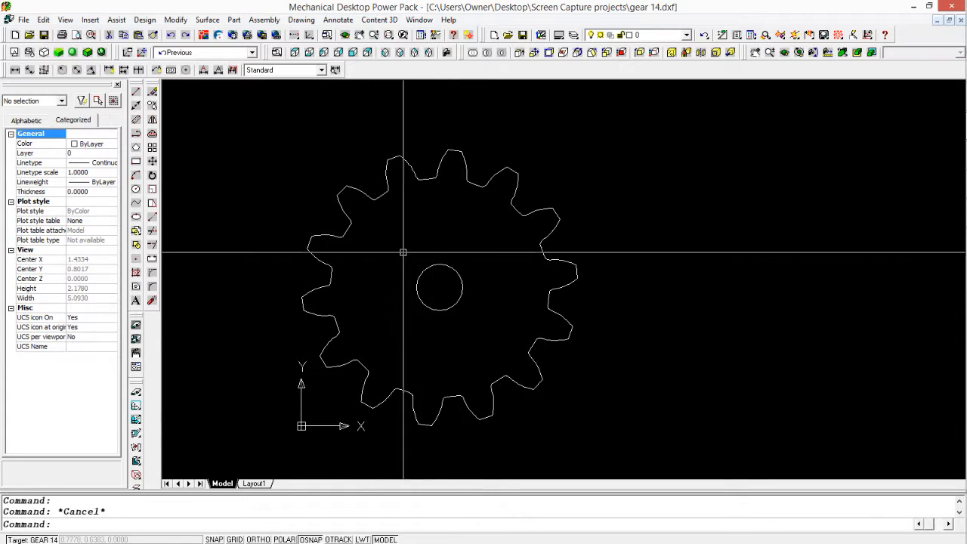
Step: Window-select the whole gear to check how many objects it contains, and clear the selection
click(365, 203)
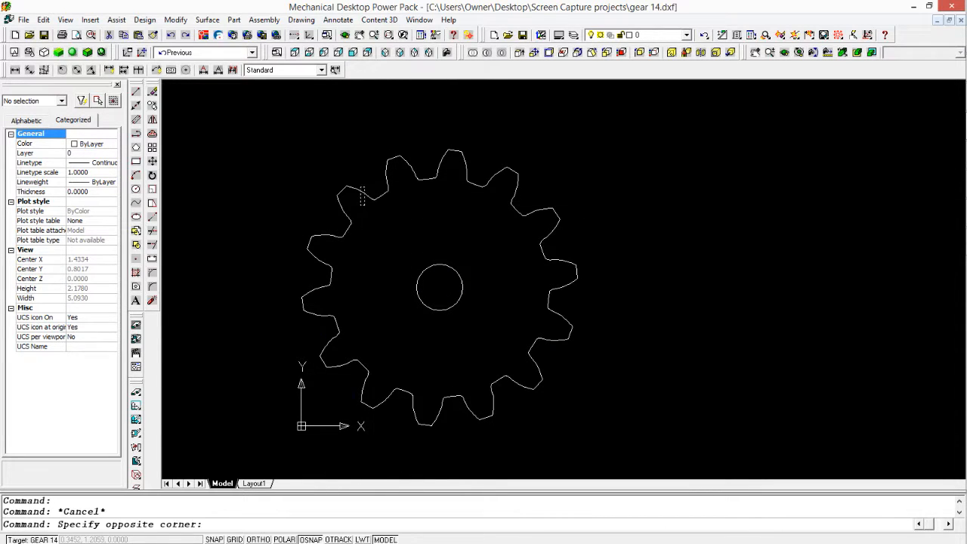
click(363, 295)
key(Escape)
scroll(357, 369, down, 2)
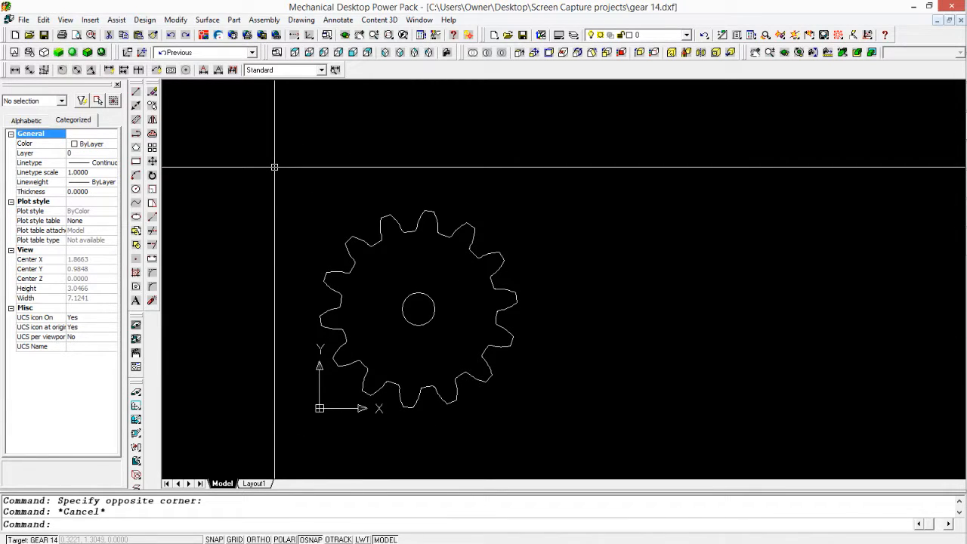
click(274, 166)
click(569, 462)
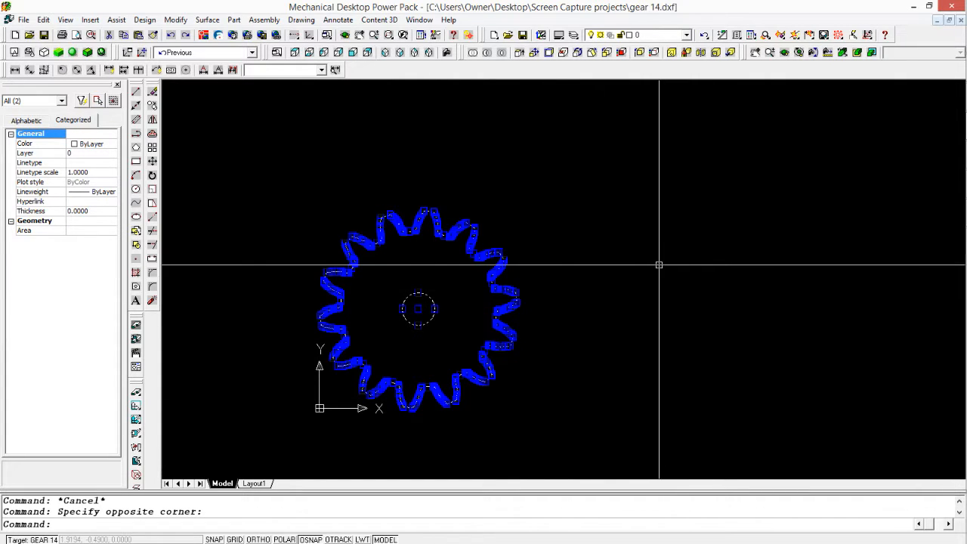
key(Escape)
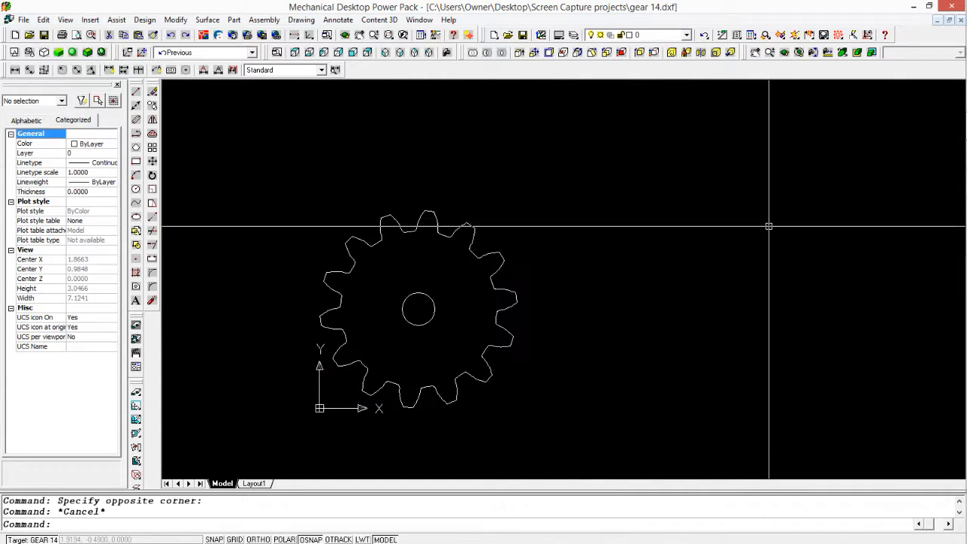
Step: Save the drawing as gear 14.dwg in the Screen Capture projects folder, as a Mechanical Desktop 5 Drawing
click(25, 21)
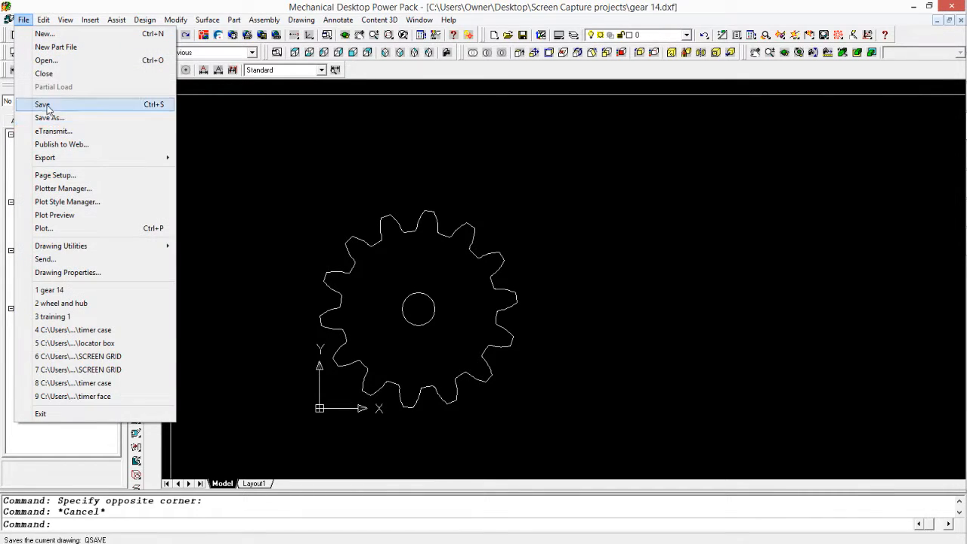
click(45, 106)
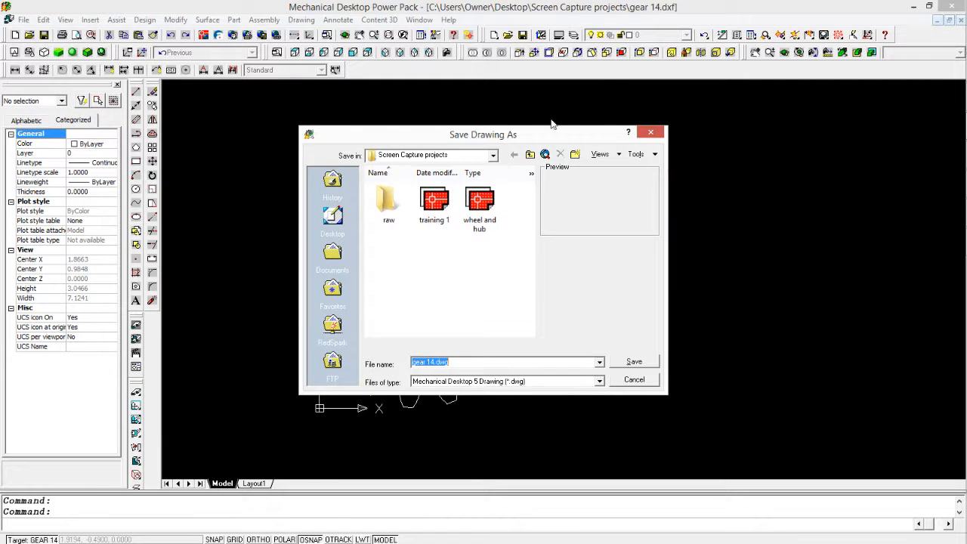
click(635, 363)
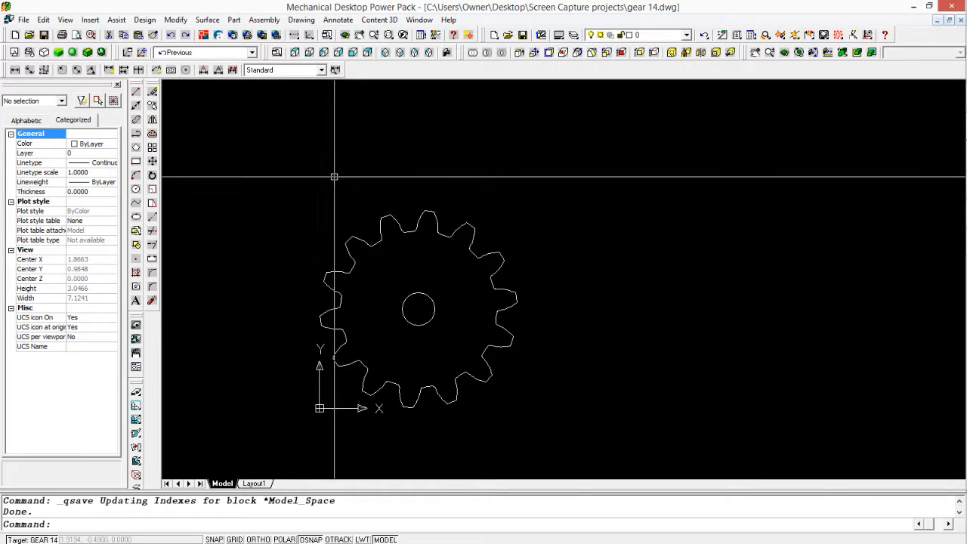
Step: Select the gear outline and the shaft hole circle separately to check them in the saved drawing
click(382, 243)
key(Escape)
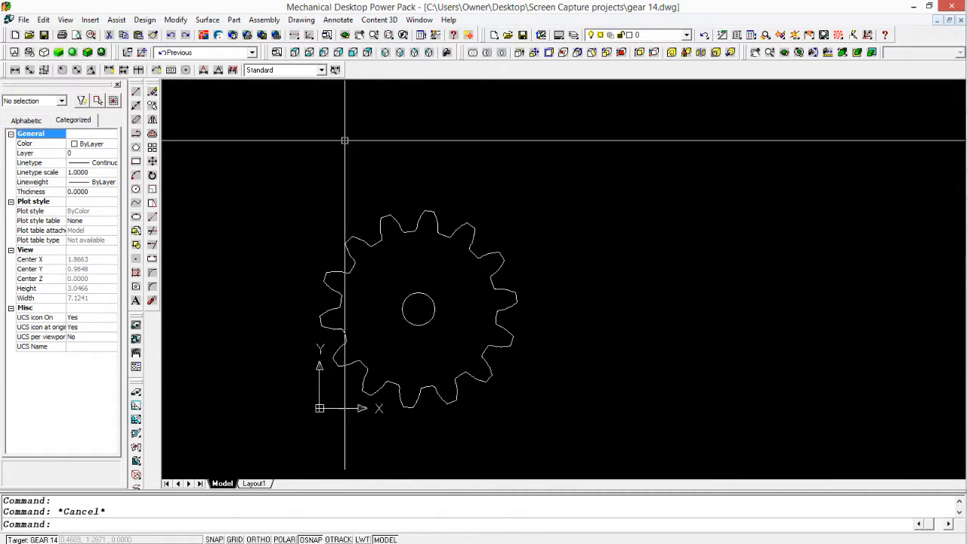
click(367, 239)
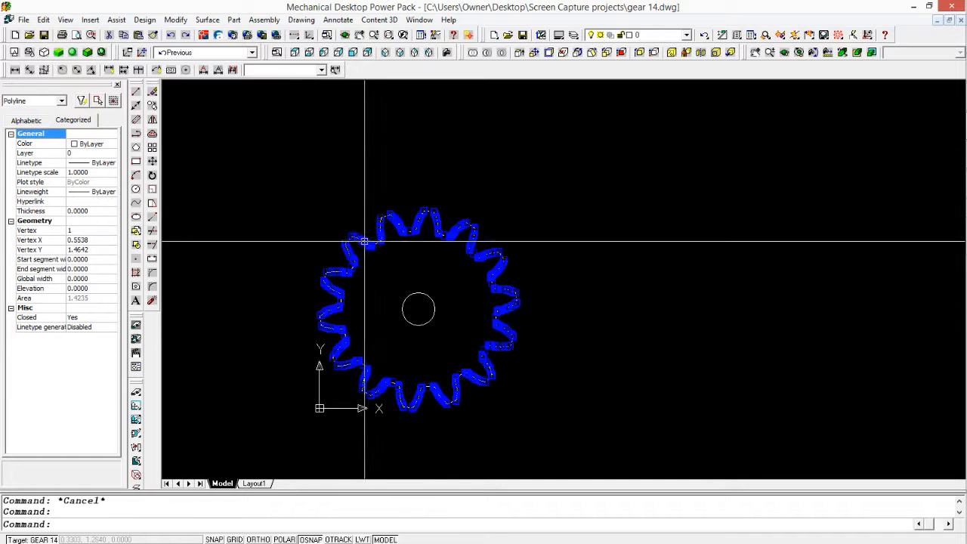
key(Escape)
click(406, 297)
key(Escape)
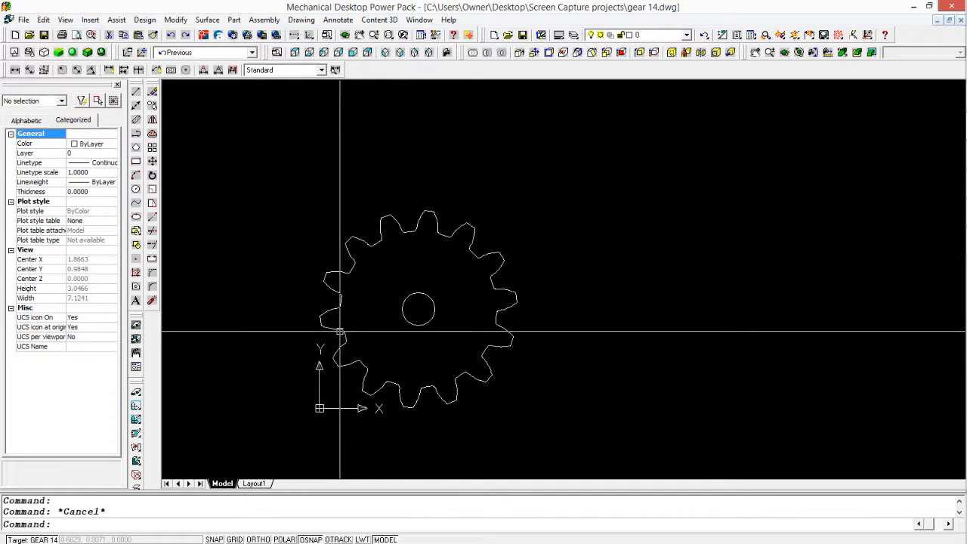
key(Escape)
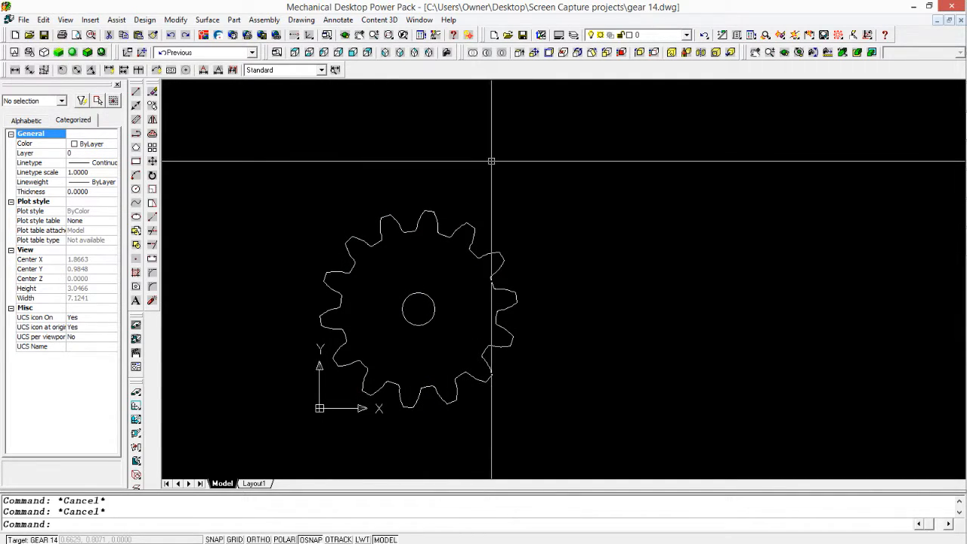
Step: Switch to Cubify Design and open the gear 14 DWG drawing from the Screen Capture projects folder
click(913, 6)
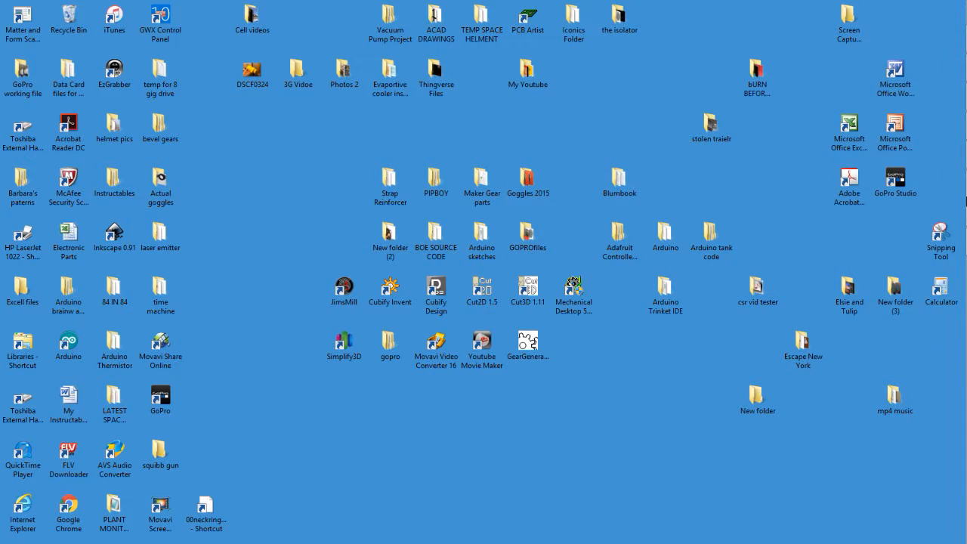
click(392, 334)
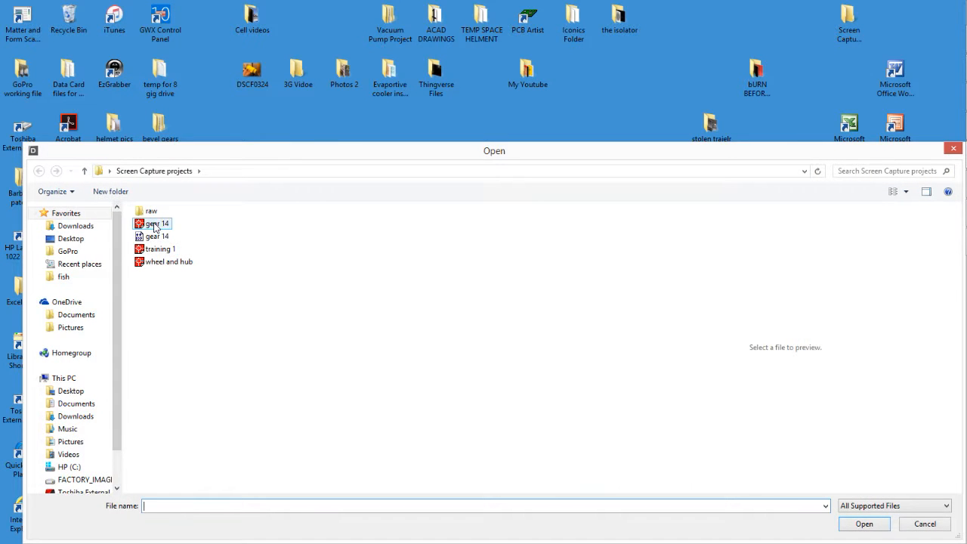
click(861, 525)
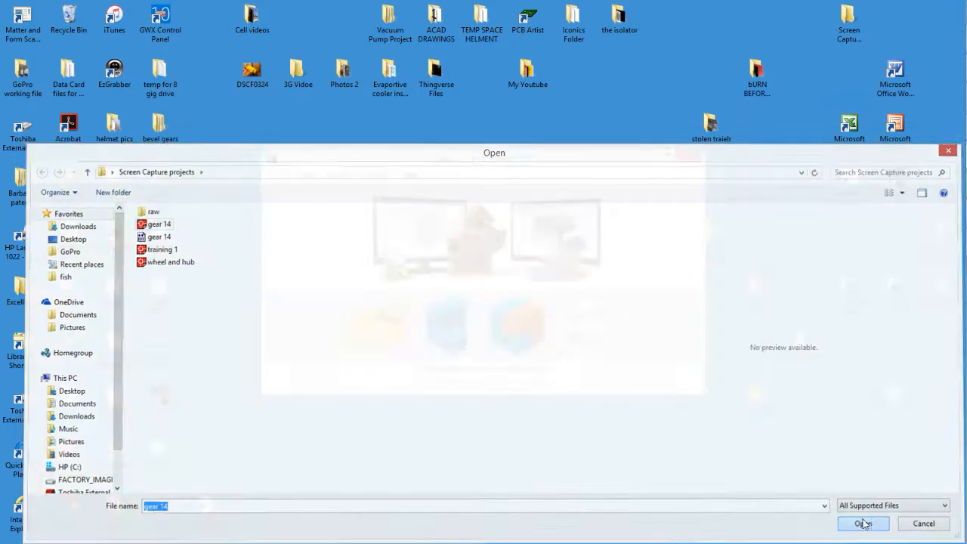
click(613, 206)
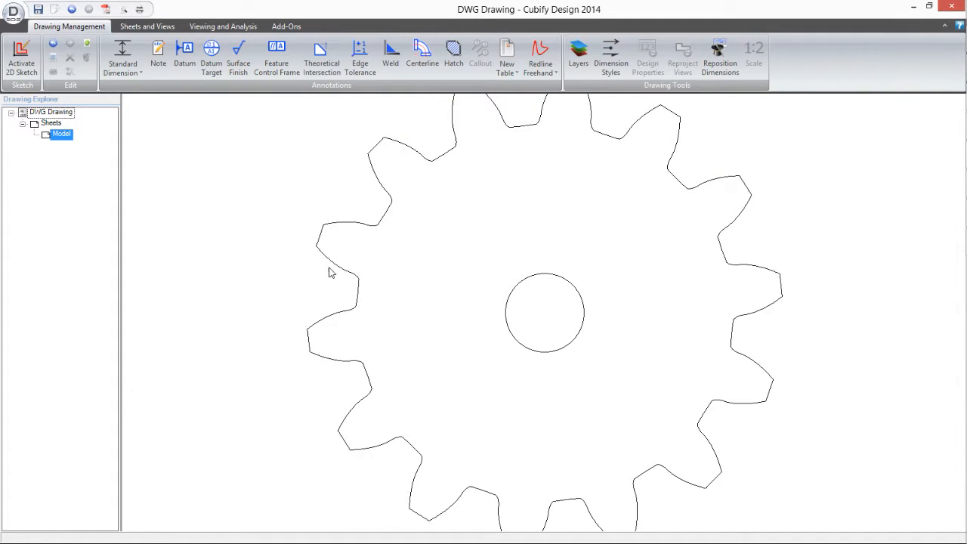
Step: Select the gear outline in the opened drawing and activate 2D sketch mode on the Model sheet
click(335, 270)
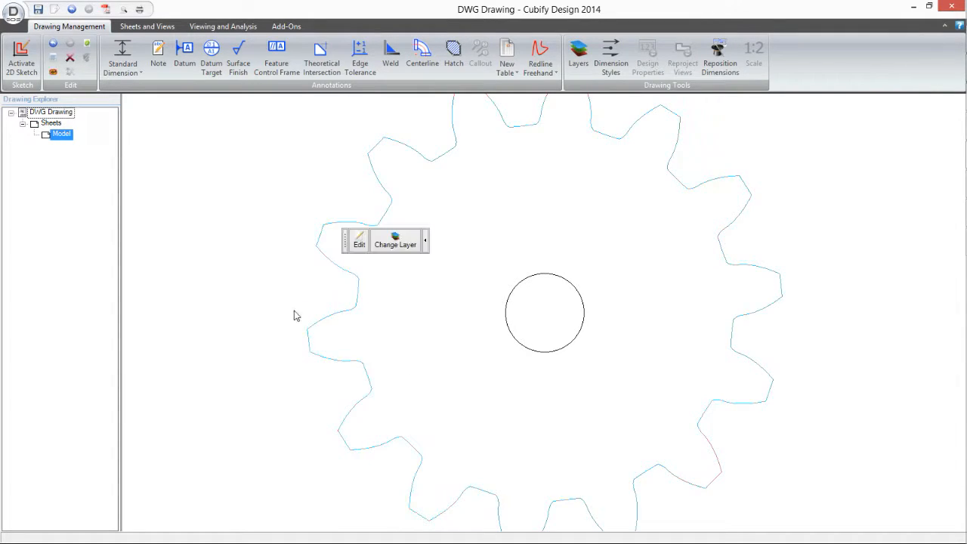
scroll(438, 269, down, 2)
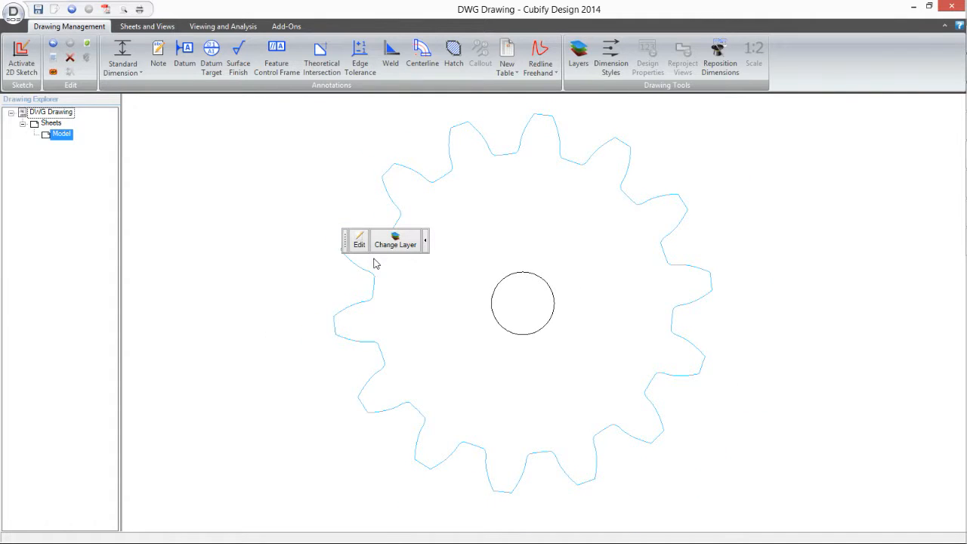
click(21, 59)
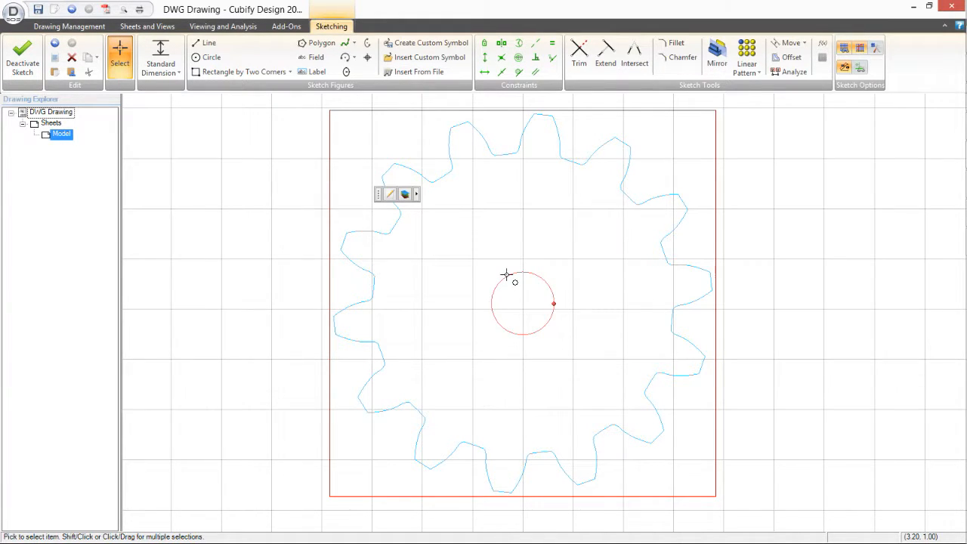
Step: Create a new part and activate a 2D sketch on its XY-Plane
click(469, 279)
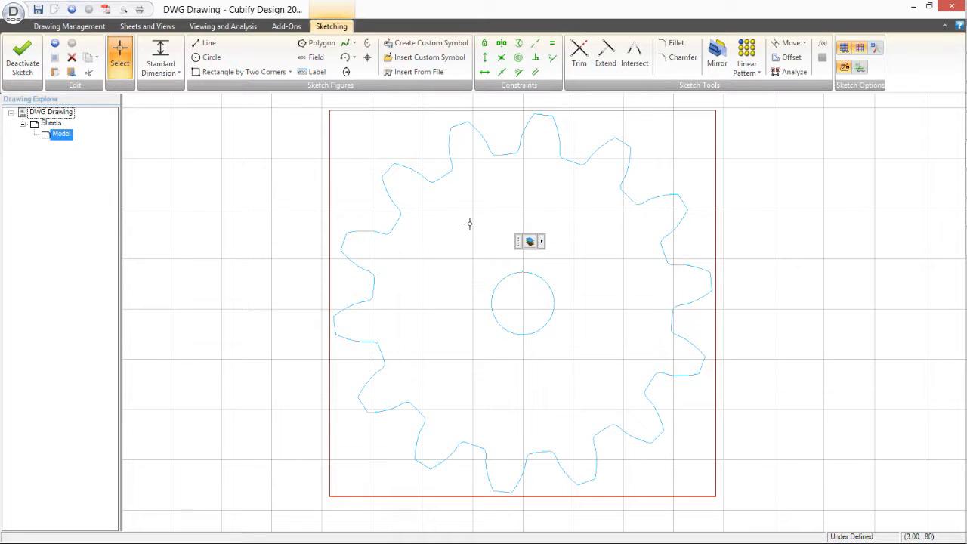
scroll(445, 263, down, 1)
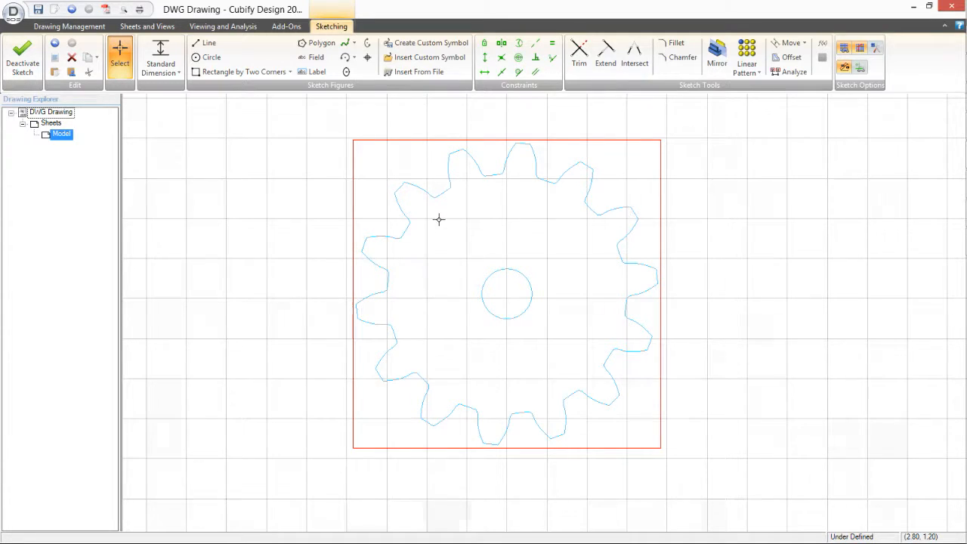
scroll(438, 220, down, 1)
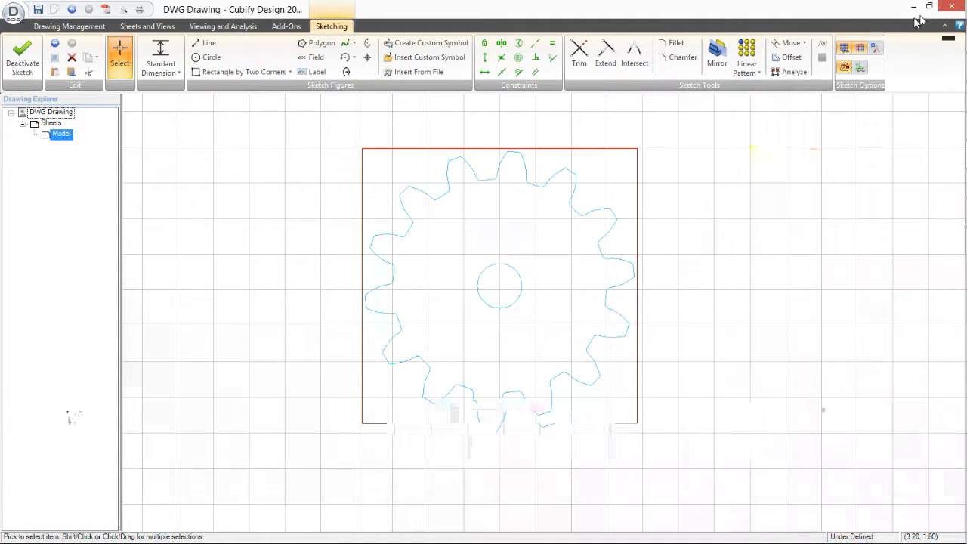
click(13, 13)
mouse_move(38, 36)
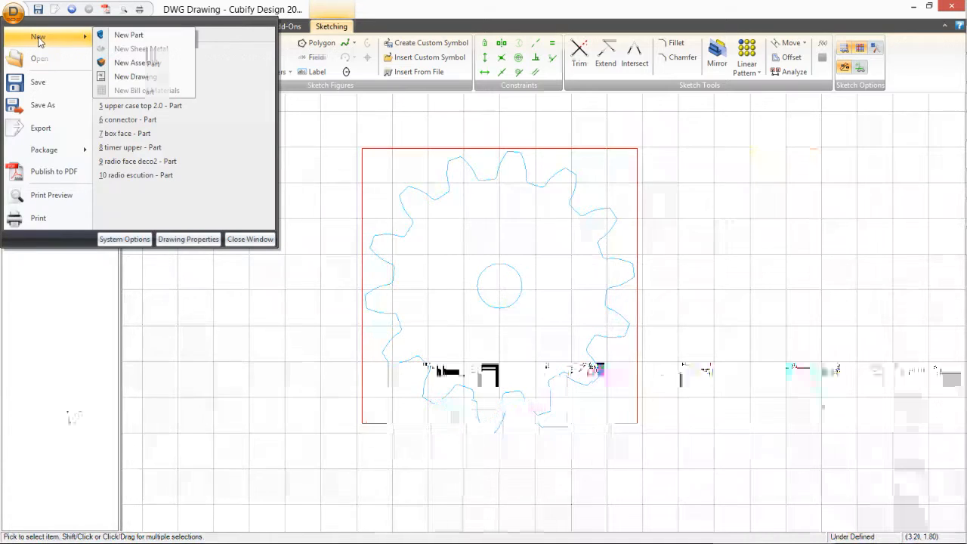
click(127, 35)
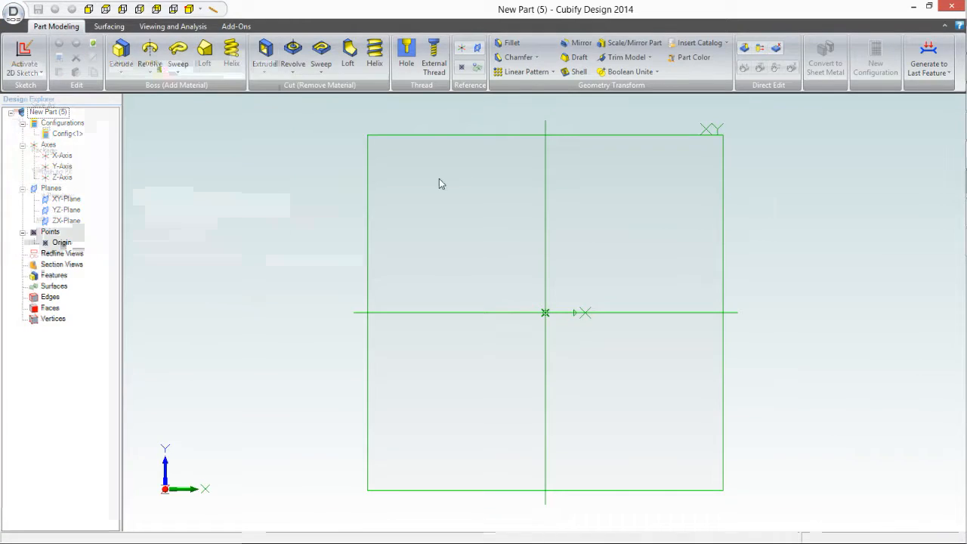
click(368, 207)
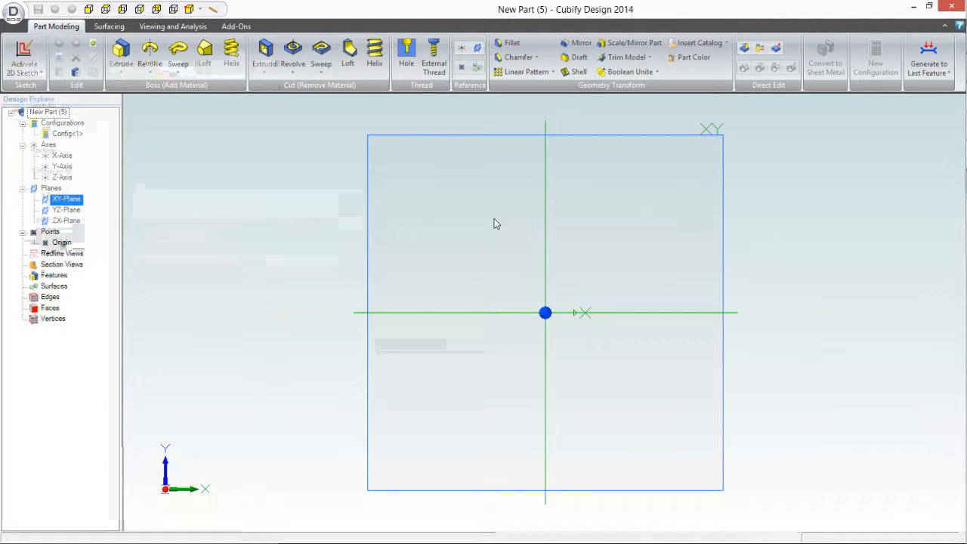
click(17, 47)
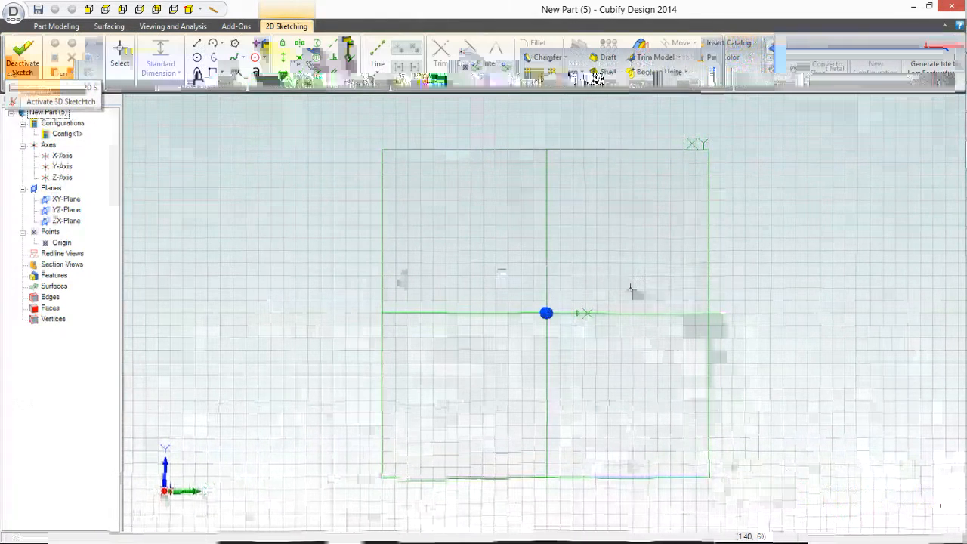
Step: Paste the copied gear outline and shaft hole into the sketch, centred on the origin
key(ctrl+v)
click(545, 312)
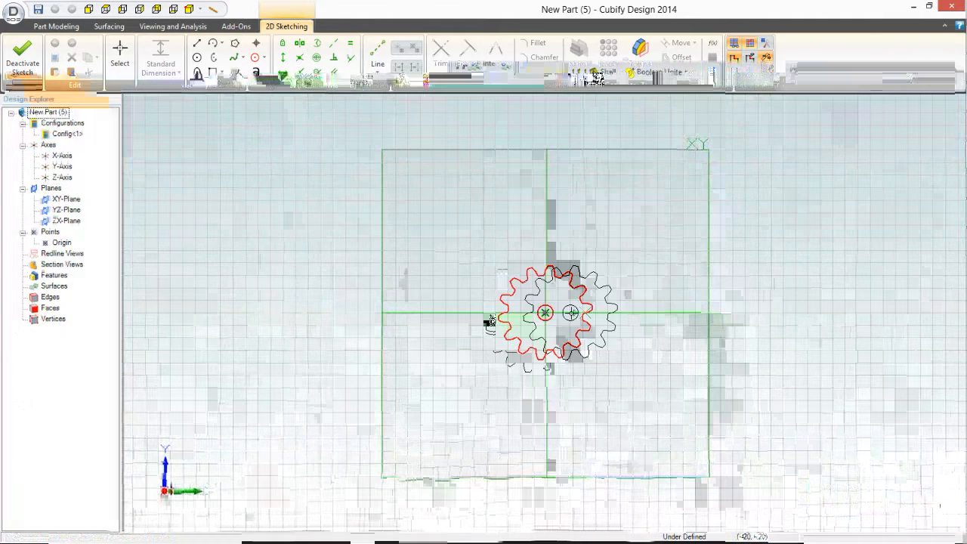
scroll(570, 312, up, 9)
key(Escape)
click(526, 201)
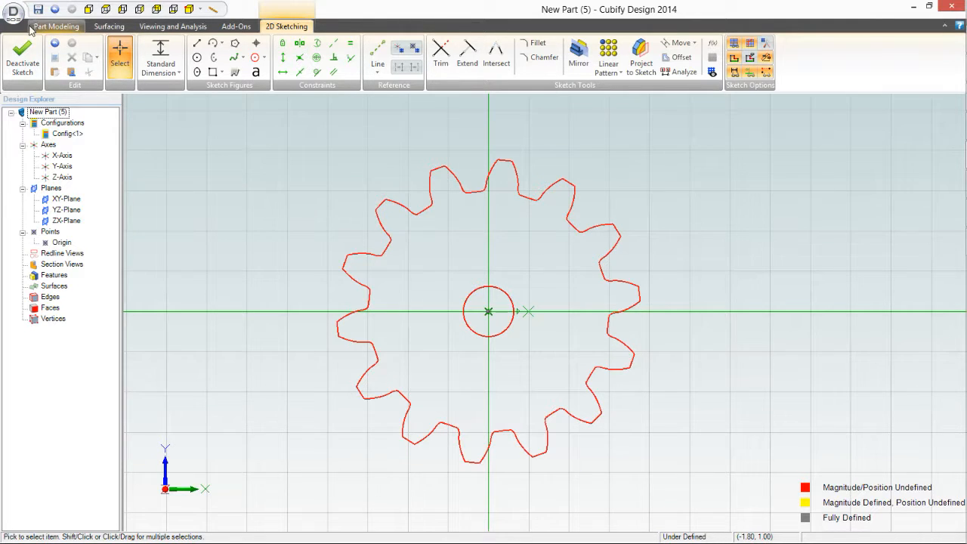
Step: Extrude the gear sketch as a boss to a depth of .125 in along the normal
click(46, 28)
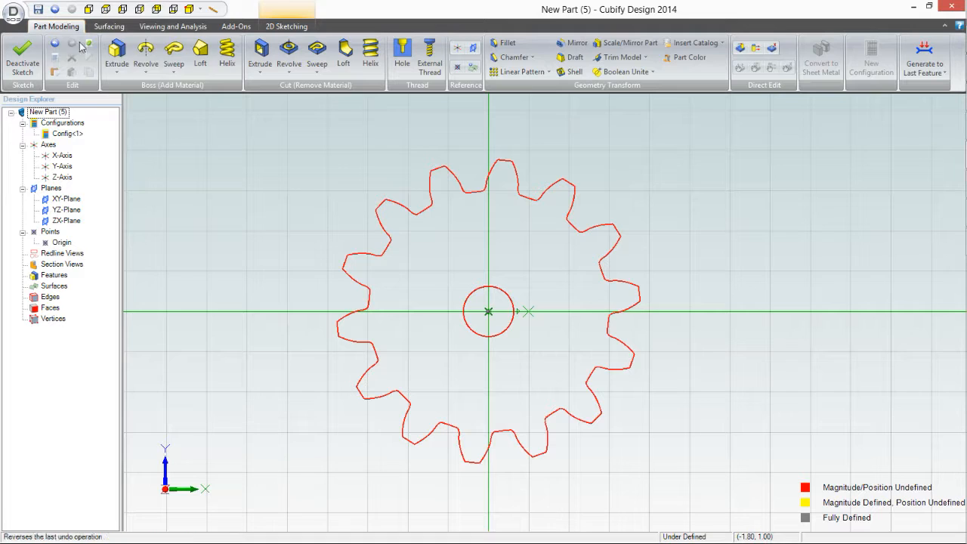
click(121, 53)
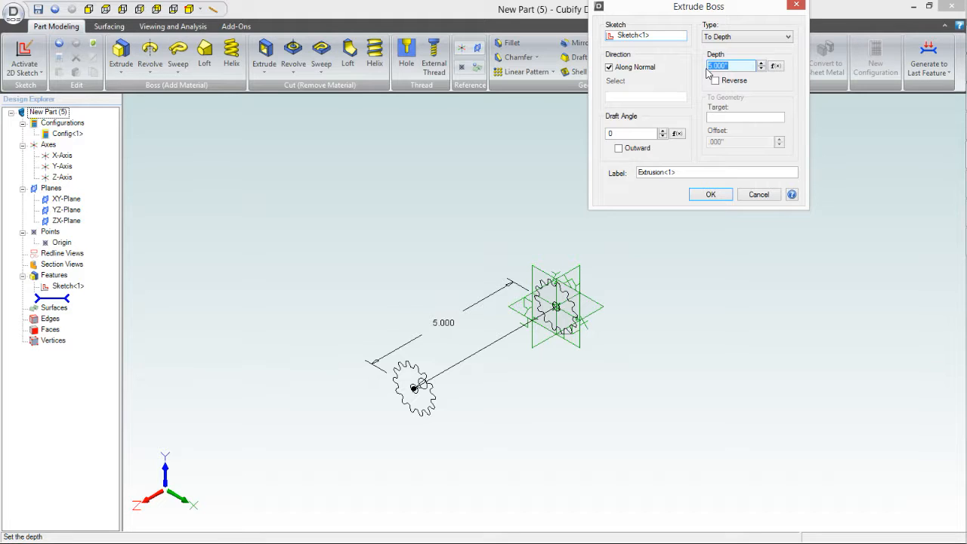
key(BackSpace)
click(709, 194)
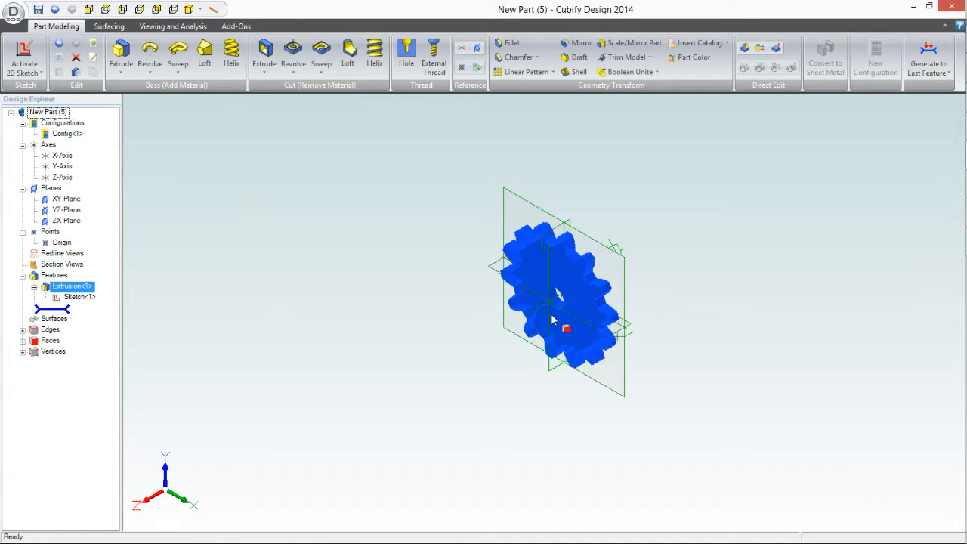
Step: Activate a new 2D sketch on the XY-Plane of the extruded gear
click(343, 430)
middle_drag(345, 429, 363, 415)
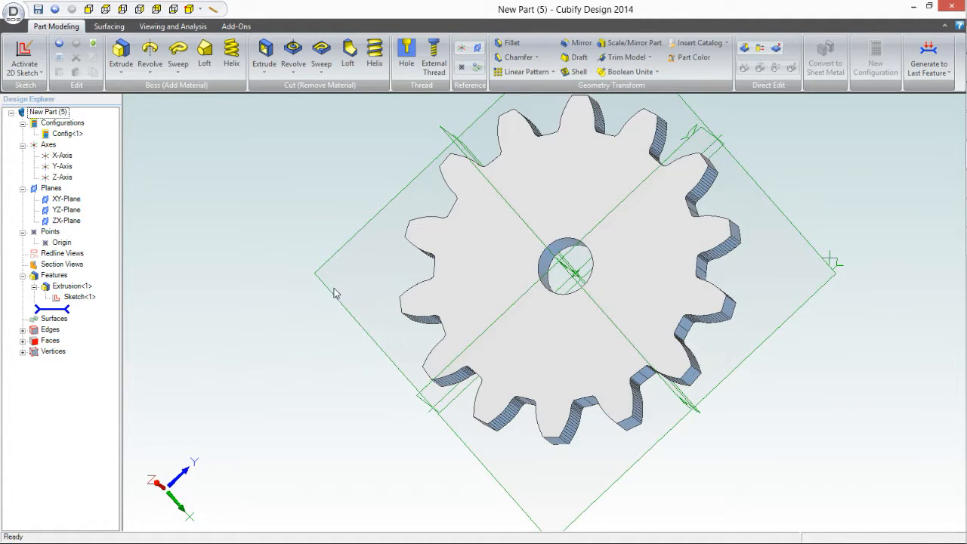
click(348, 309)
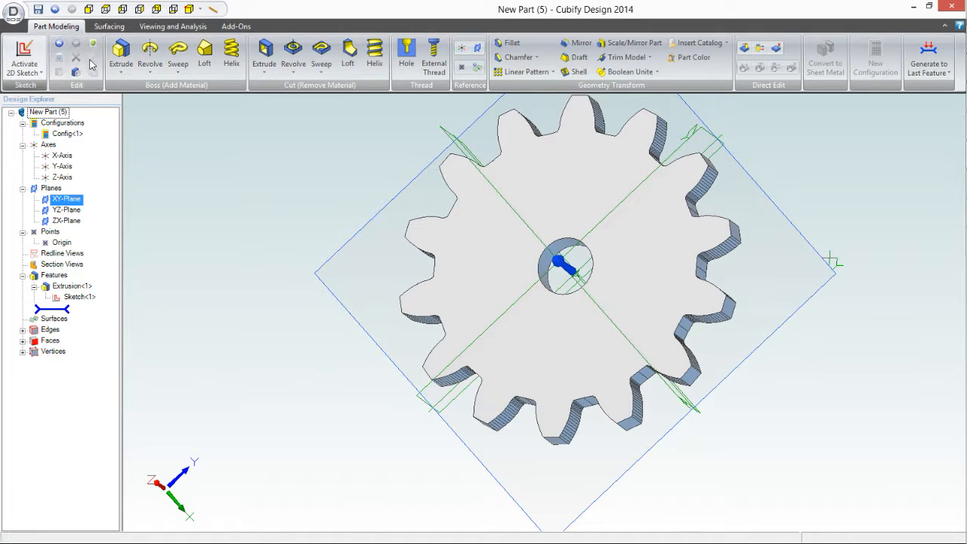
click(23, 68)
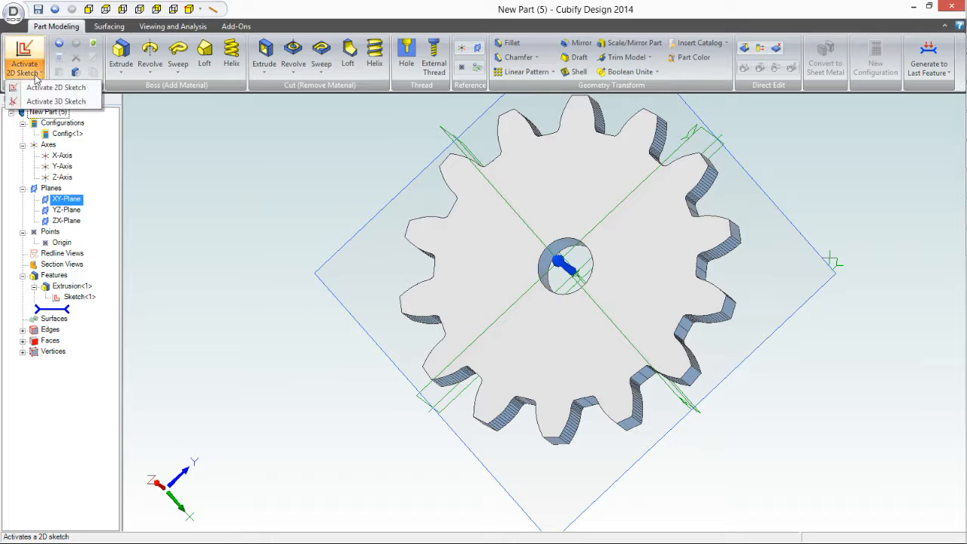
click(42, 89)
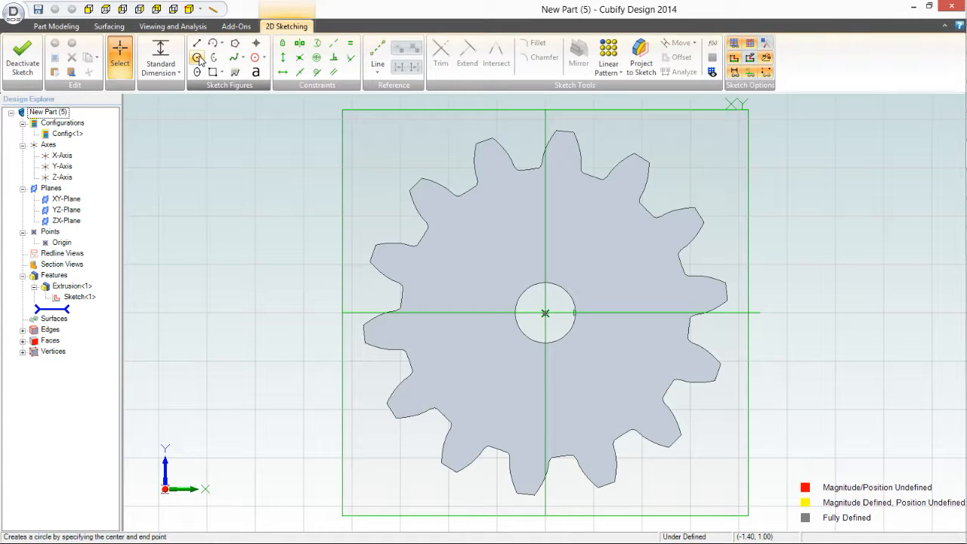
Step: Draw a circle of .500 in diameter centred on the origin, around the shaft hole
click(198, 58)
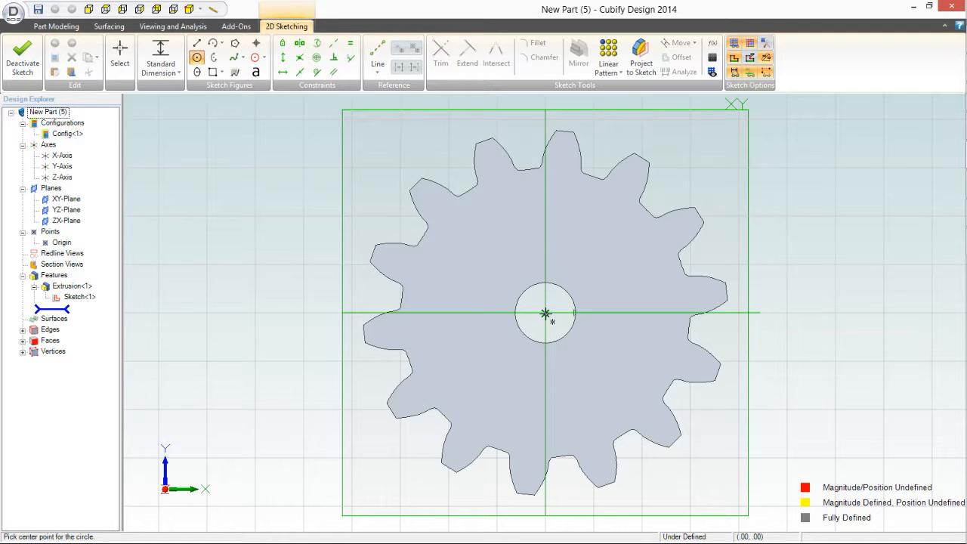
click(546, 312)
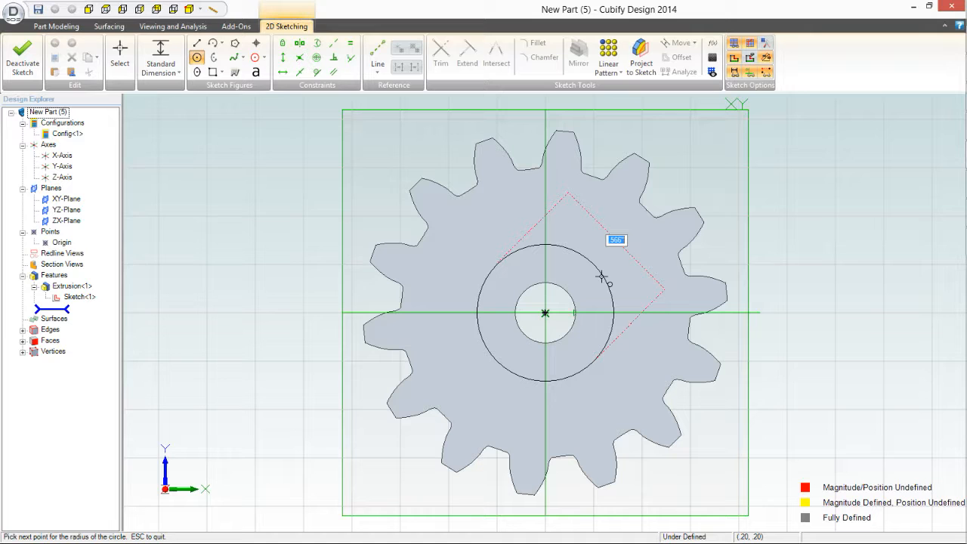
key(BackSpace)
key(Return)
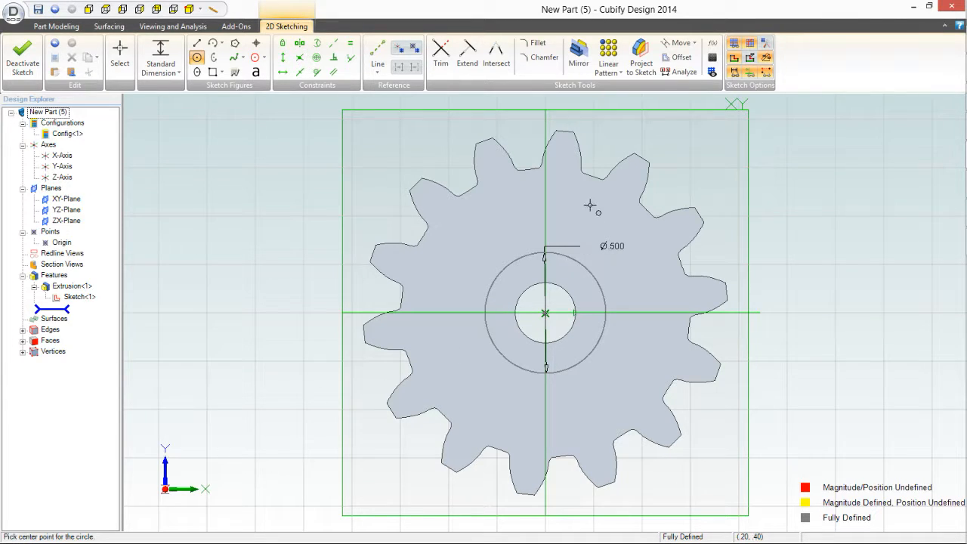
key(Escape)
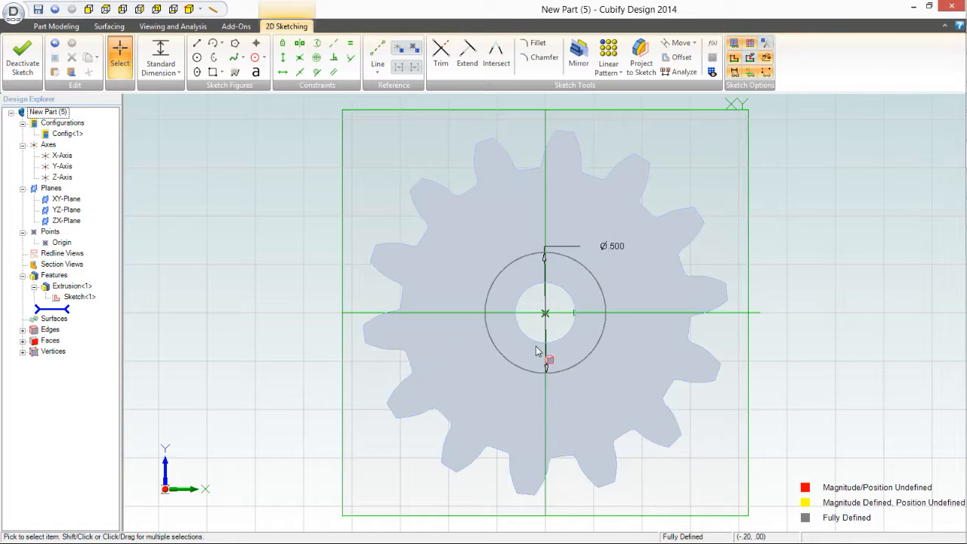
scroll(535, 352, up, 3)
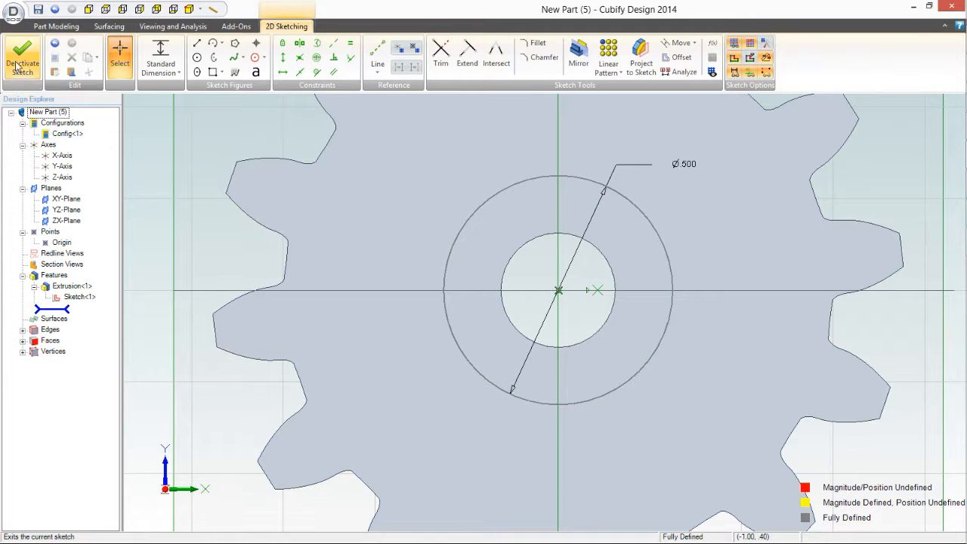
Step: Add a concentric circle of .250 in diameter at the origin, matching the shaft hole
click(196, 58)
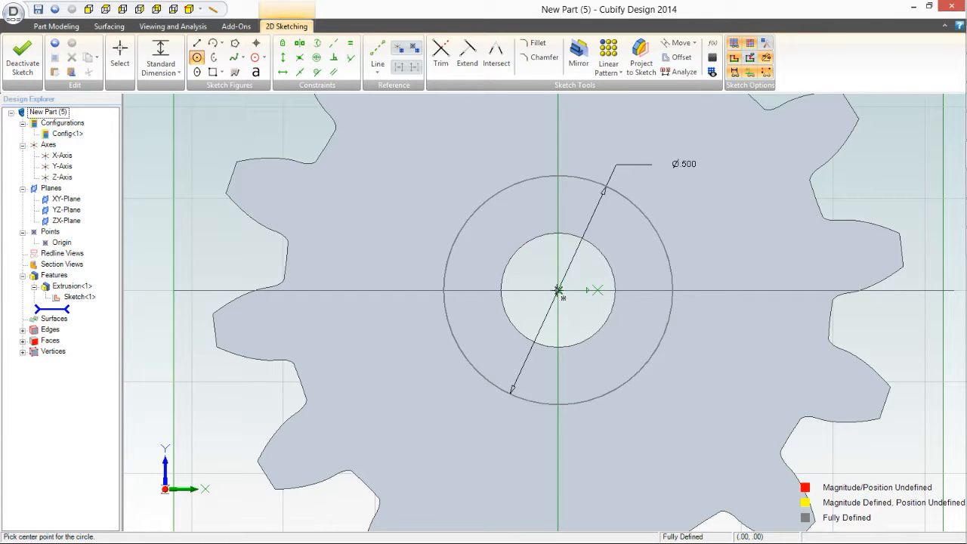
click(559, 291)
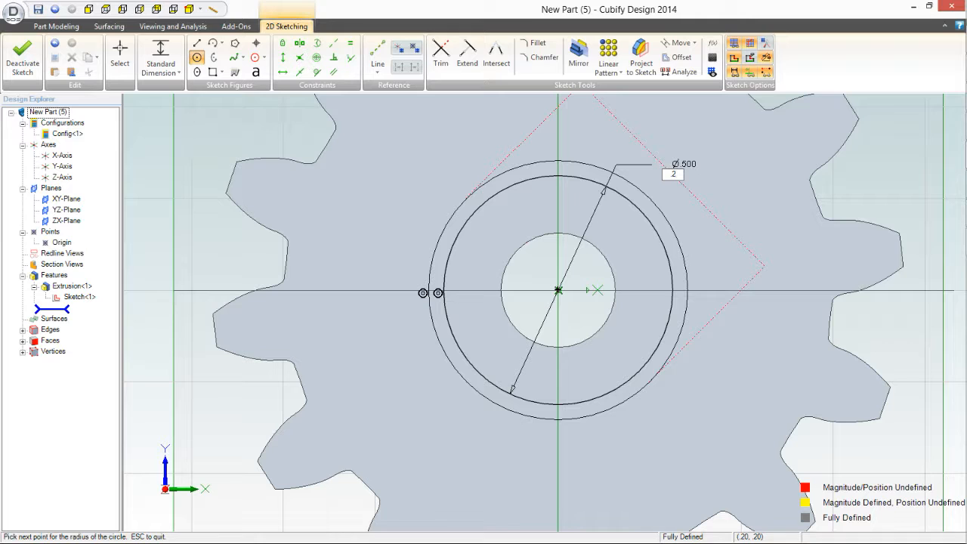
text(.25)
key(Return)
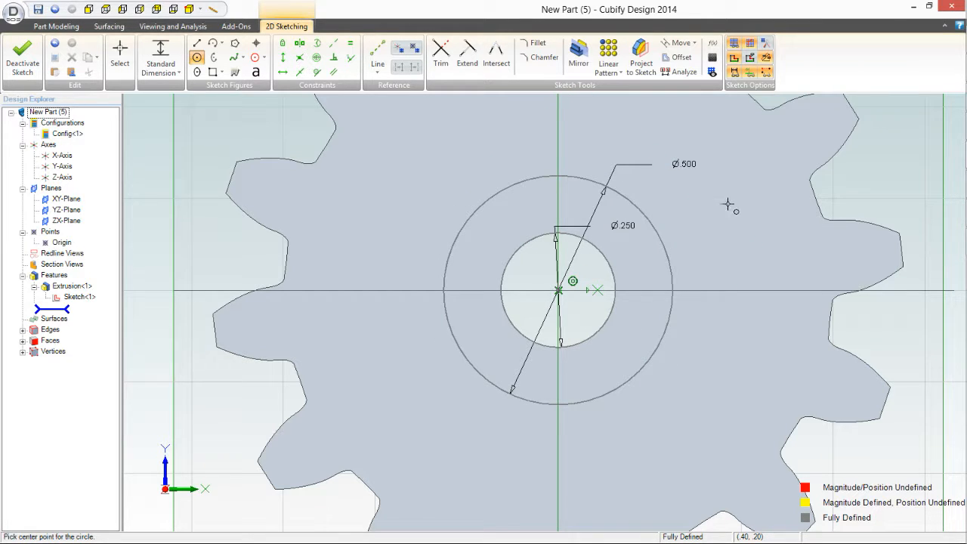
key(Escape)
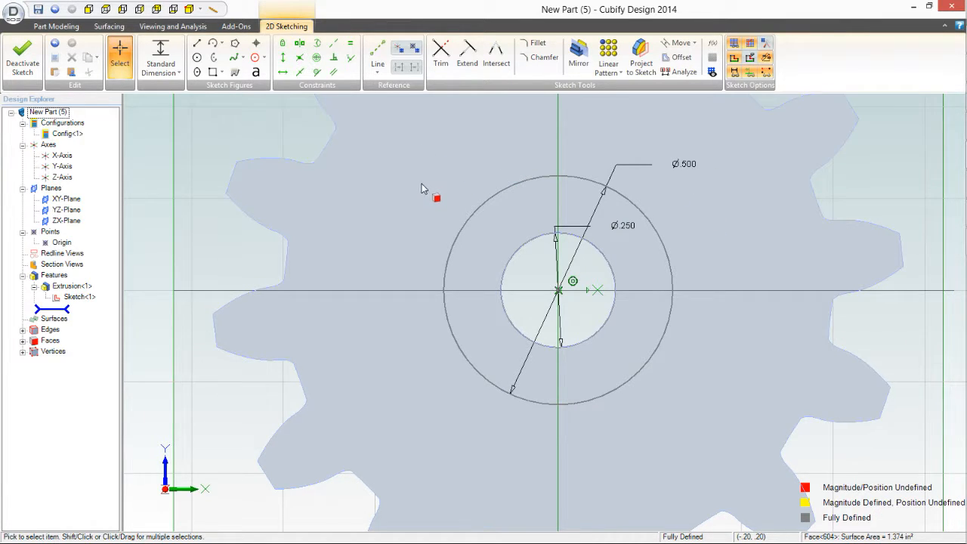
Step: Extrude the hub sketch with its two concentric circles as a boss to a depth of .375 in along the normal
middle_drag(420, 197, 402, 219)
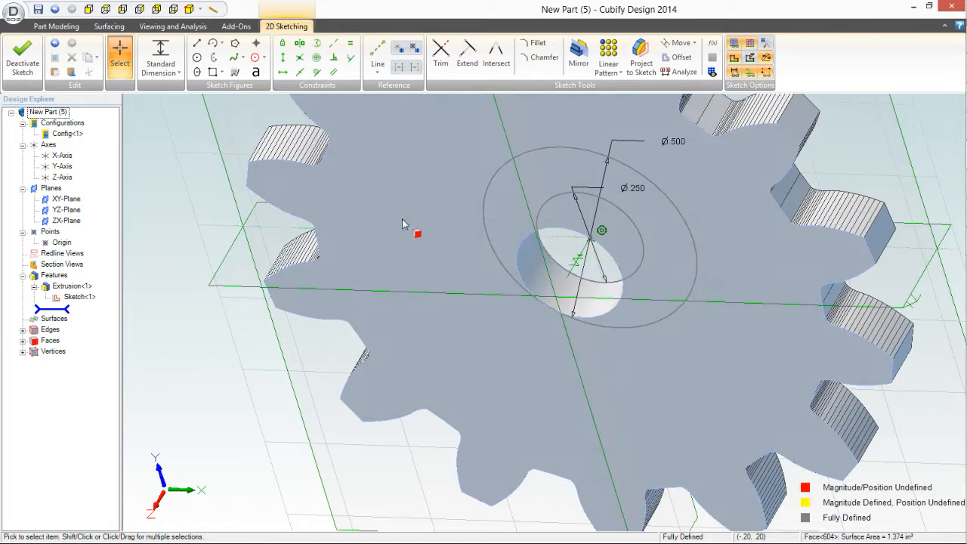
scroll(402, 218, down, 5)
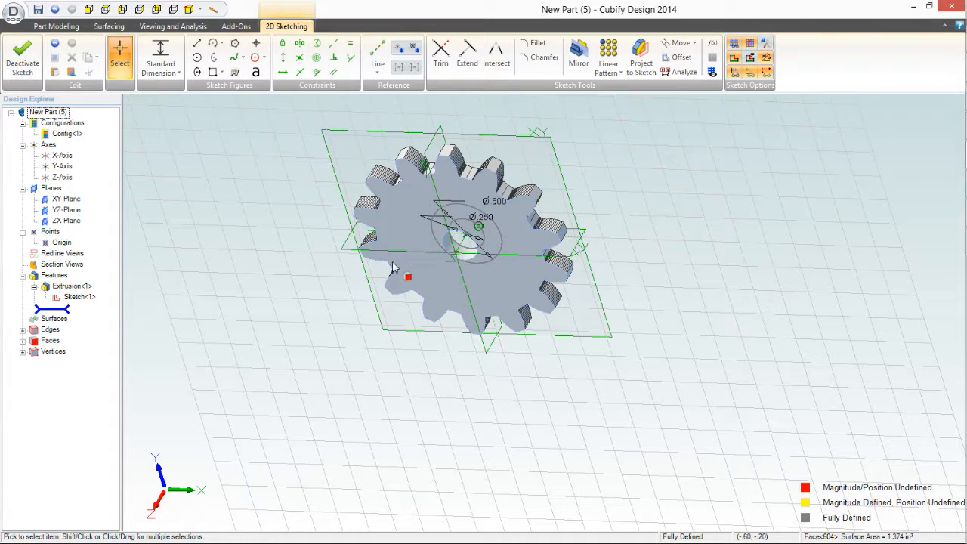
middle_drag(429, 233, 425, 260)
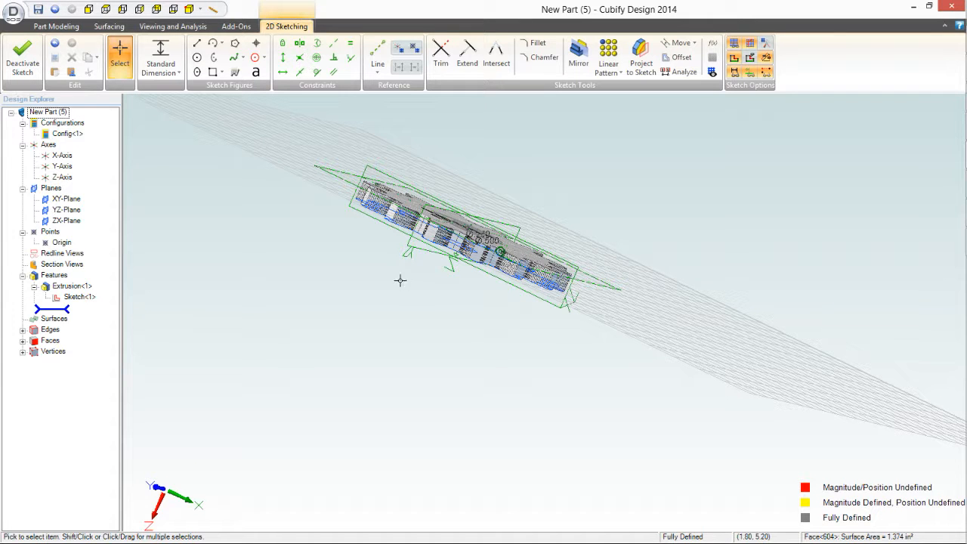
middle_drag(403, 281, 412, 247)
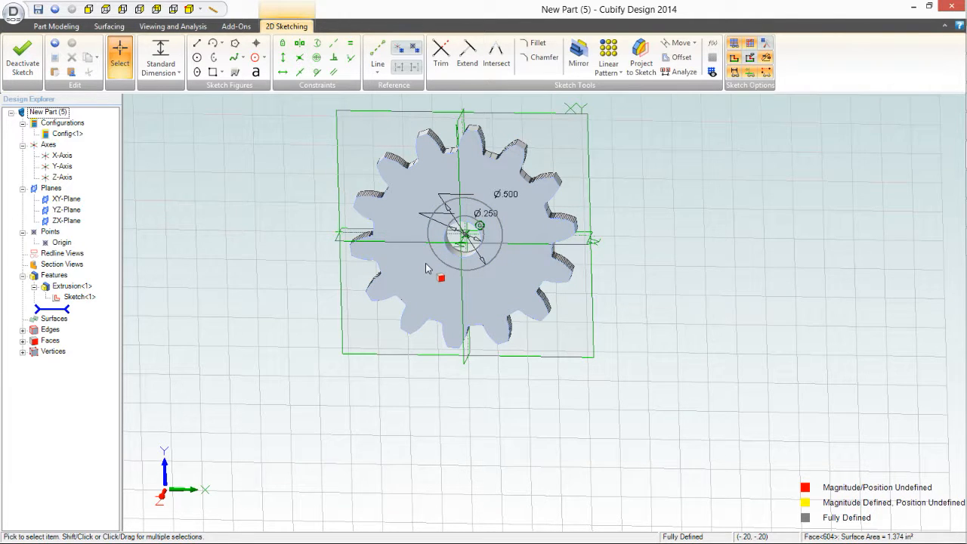
middle_drag(451, 275, 428, 278)
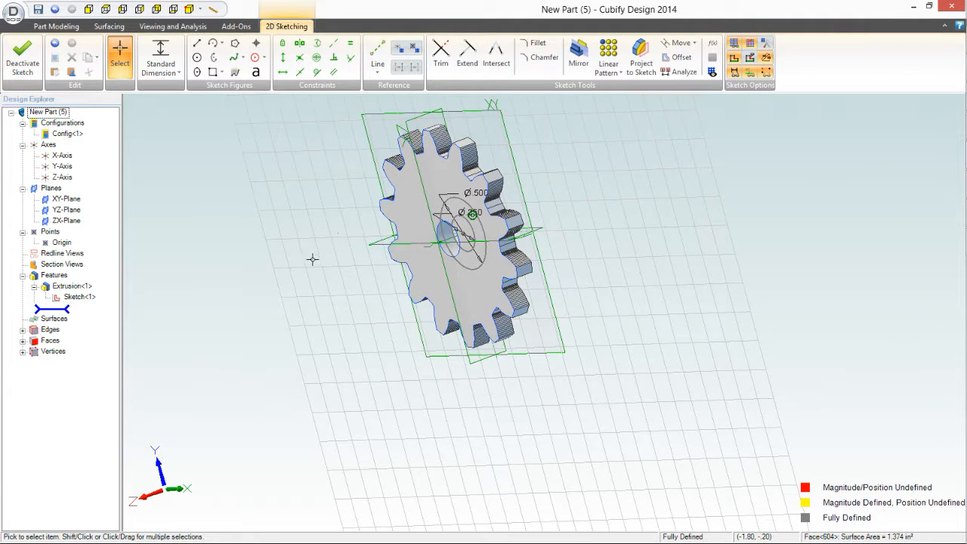
click(56, 26)
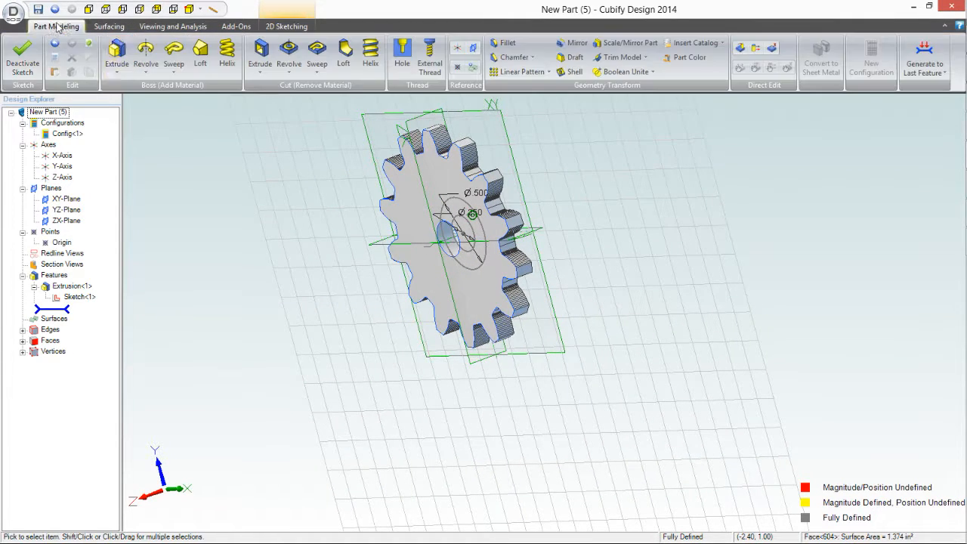
click(117, 56)
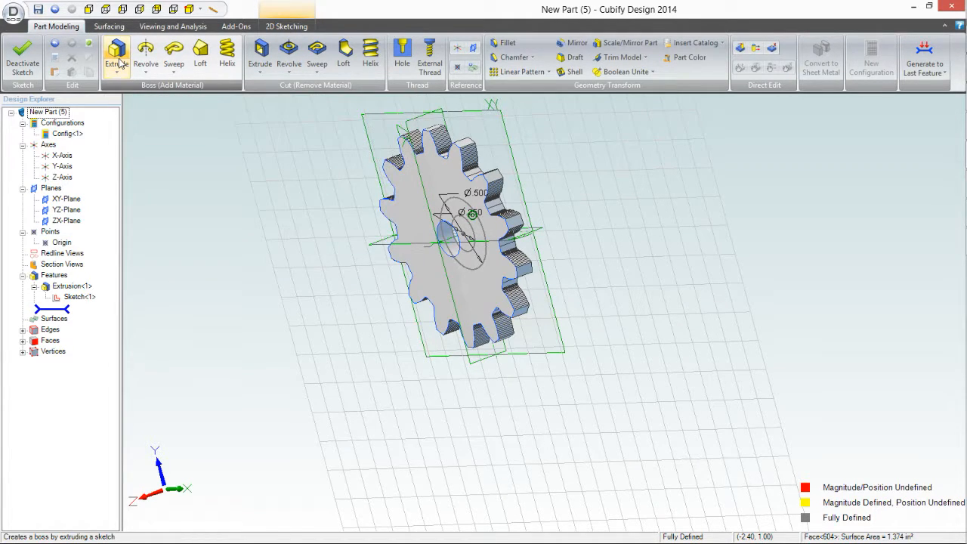
click(117, 57)
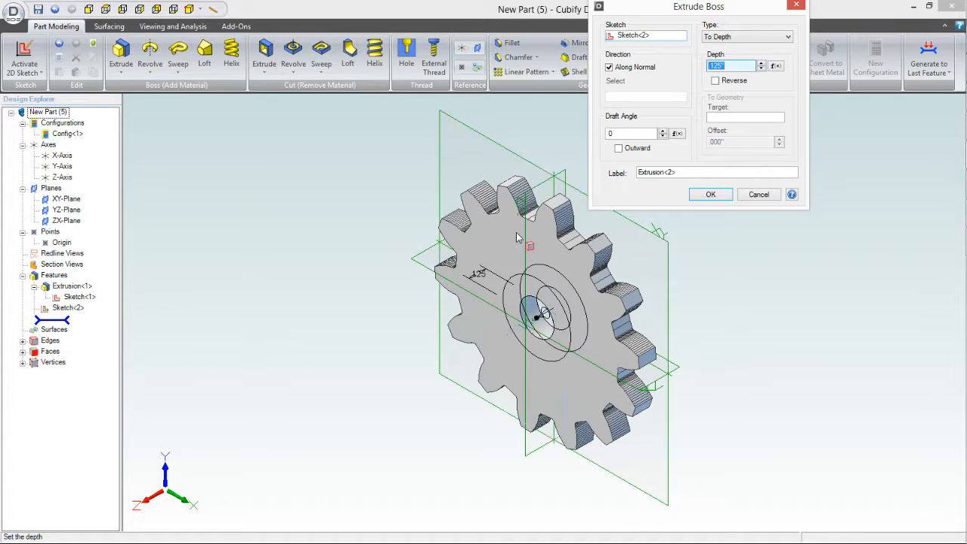
drag(726, 66, 666, 84)
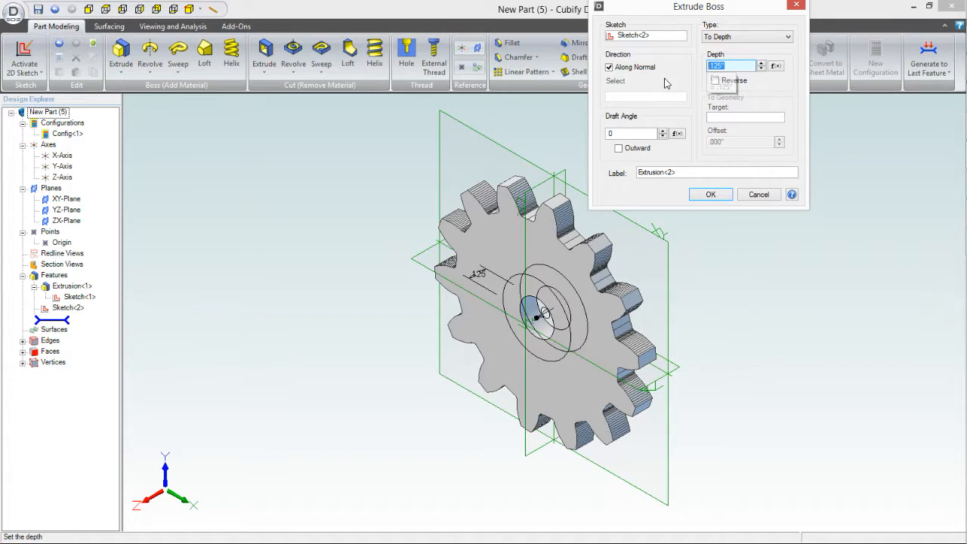
text(.3)
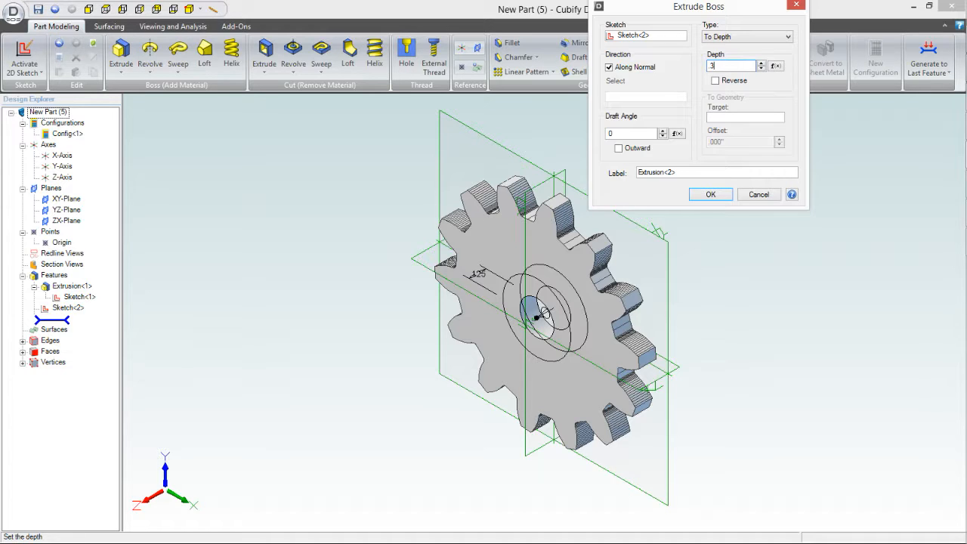
text(75)
click(710, 196)
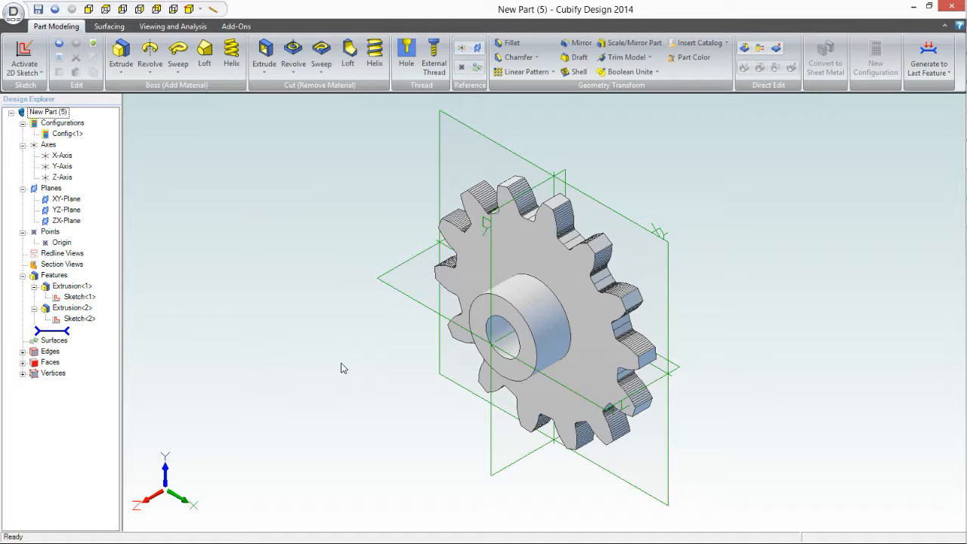
Step: Activate a new 2D sketch on the YZ-Plane, running through the gear's axis
mouse_move(292, 382)
middle_down()
mouse_move(303, 358)
mouse_move(311, 377)
mouse_move(302, 383)
middle_up()
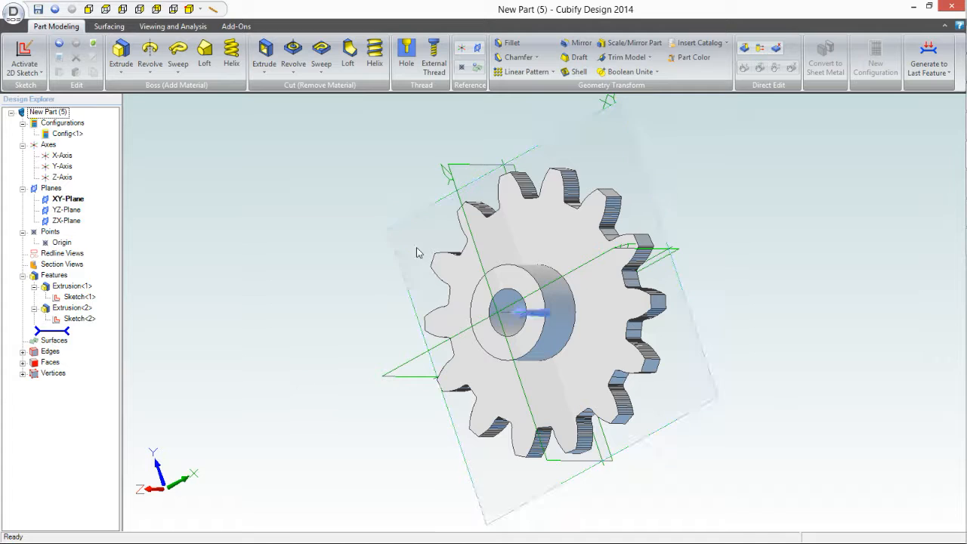
click(457, 195)
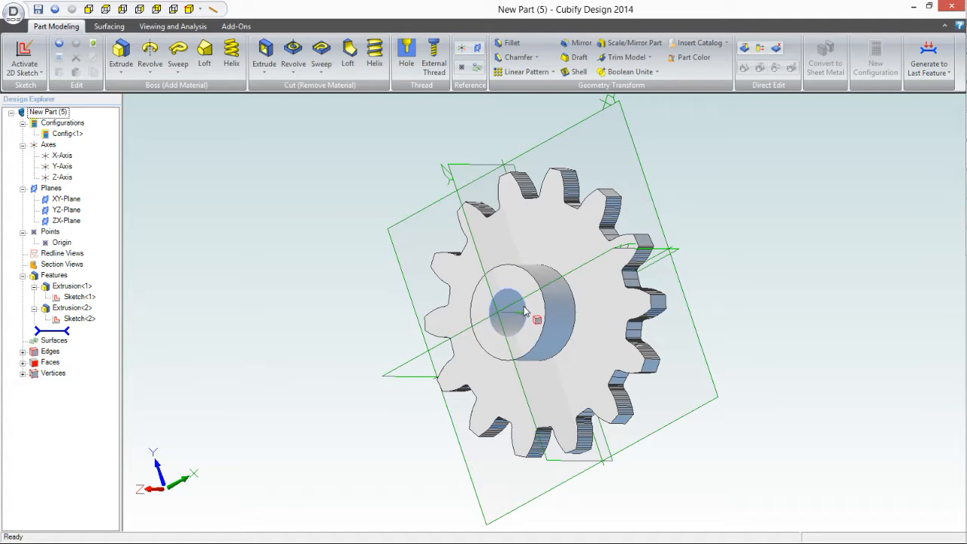
click(452, 184)
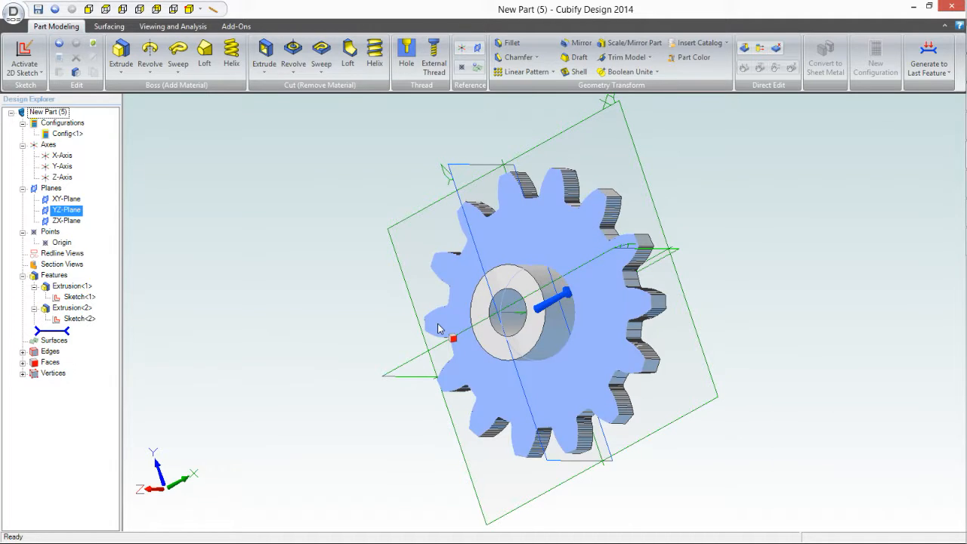
click(21, 68)
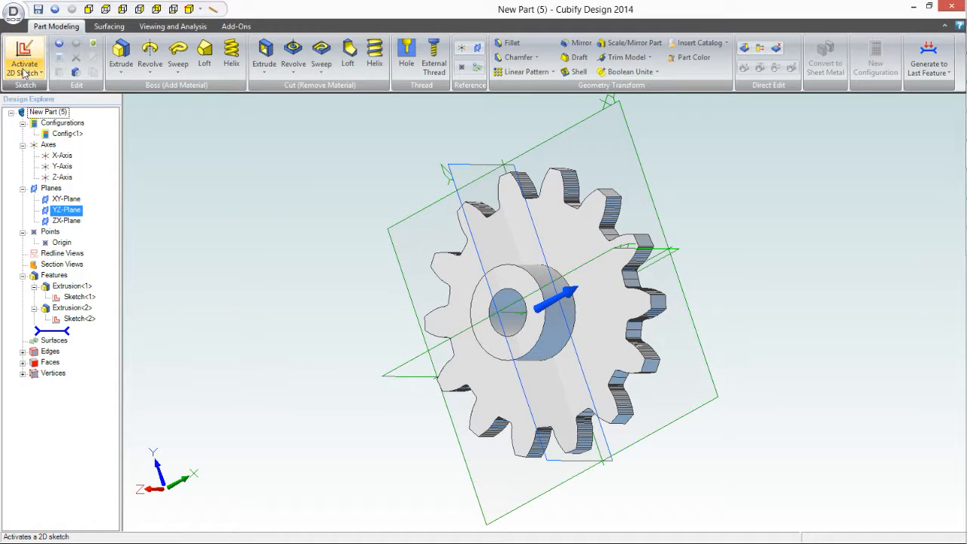
click(57, 88)
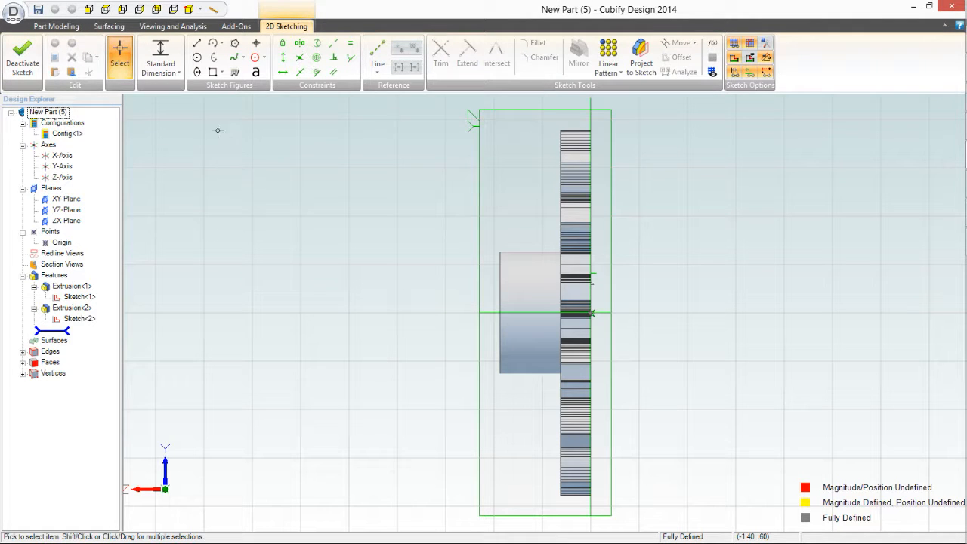
Step: Try to place a .100 in diameter circle on the hub's horizontal centreline with snap to grid on, and undo it
click(196, 58)
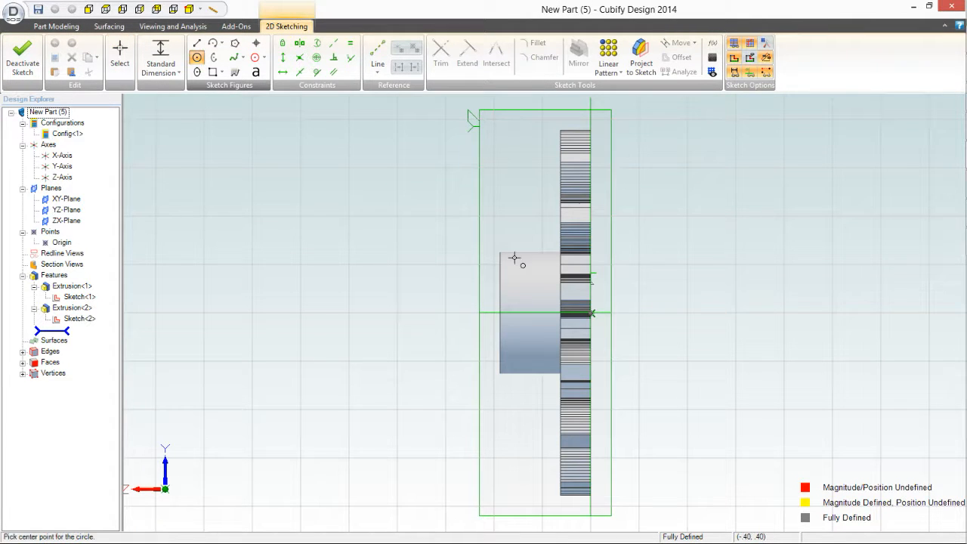
click(530, 313)
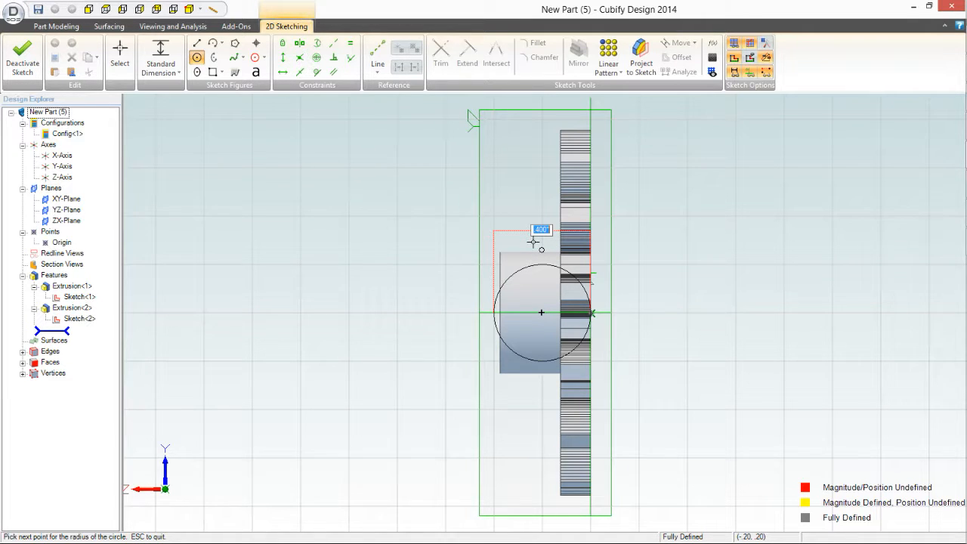
key(BackSpace)
text(.1)
key(Return)
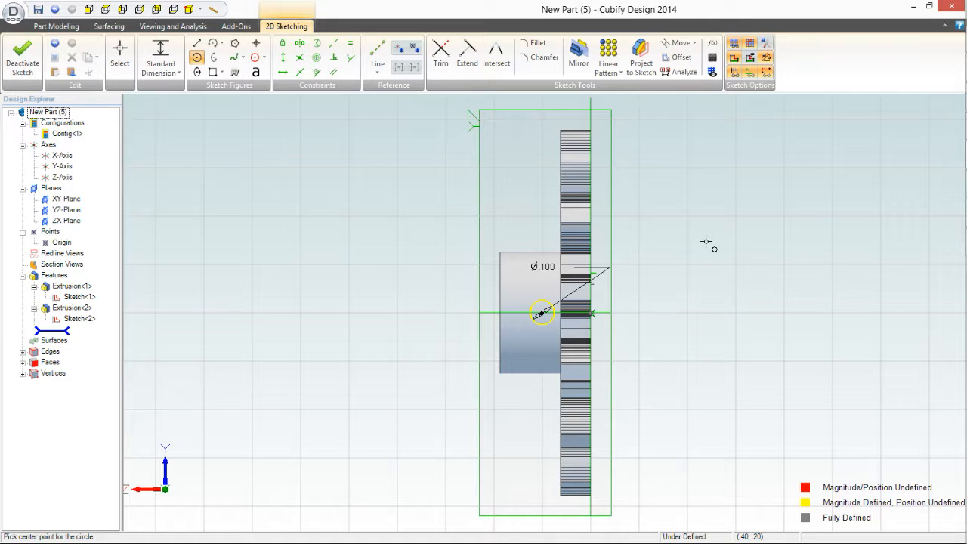
click(687, 263)
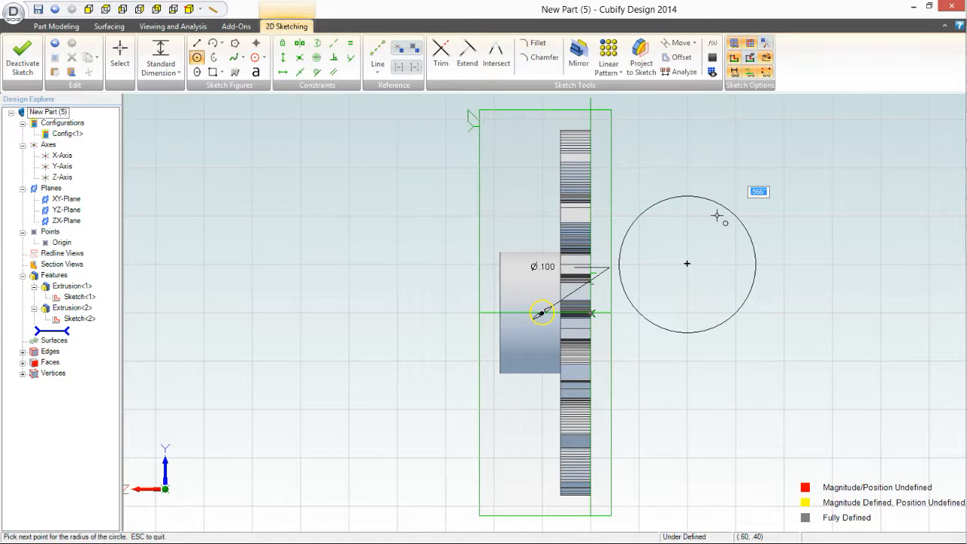
key(Escape)
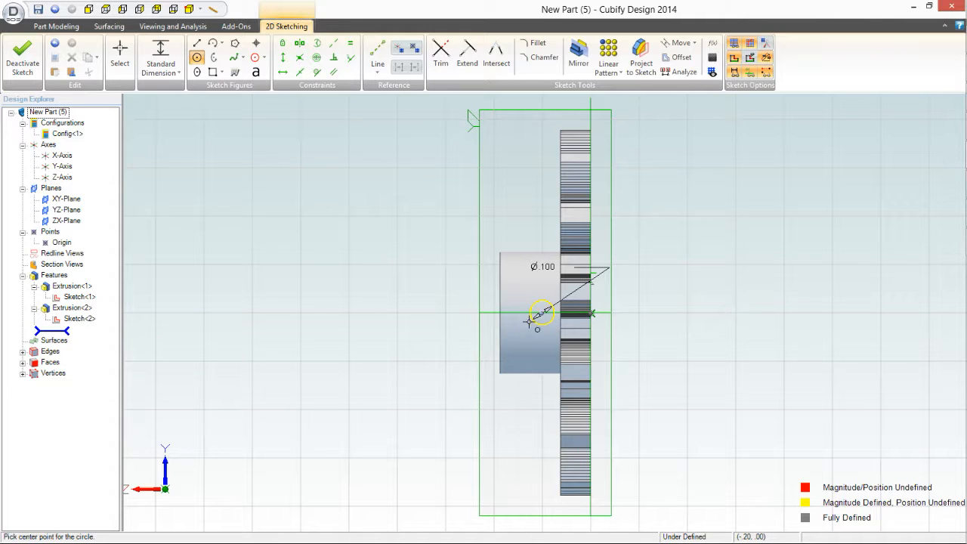
click(55, 44)
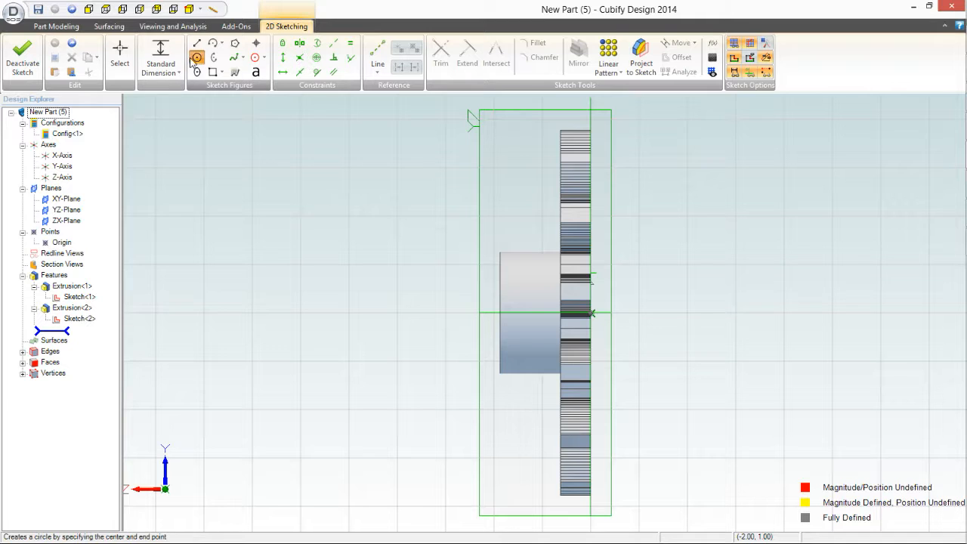
click(529, 311)
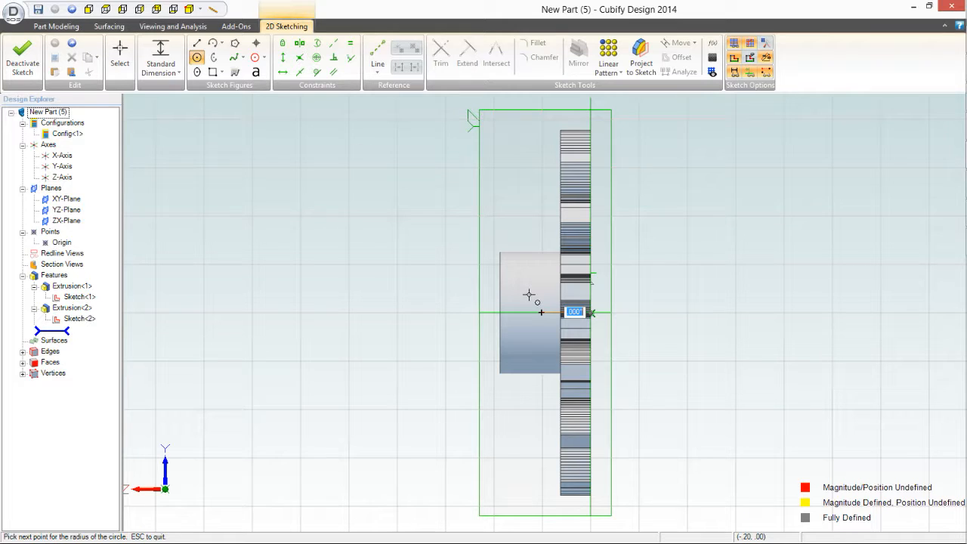
key(BackSpace)
key(Return)
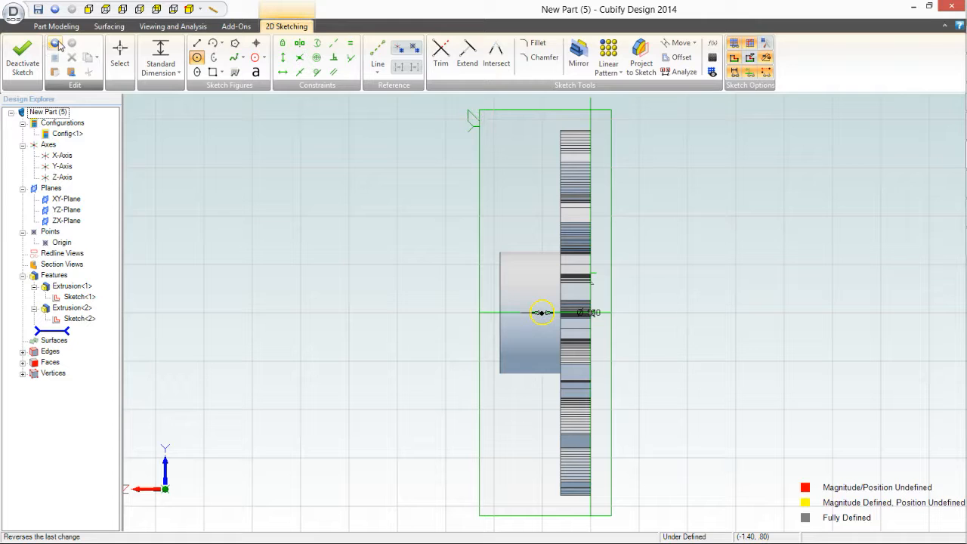
click(57, 44)
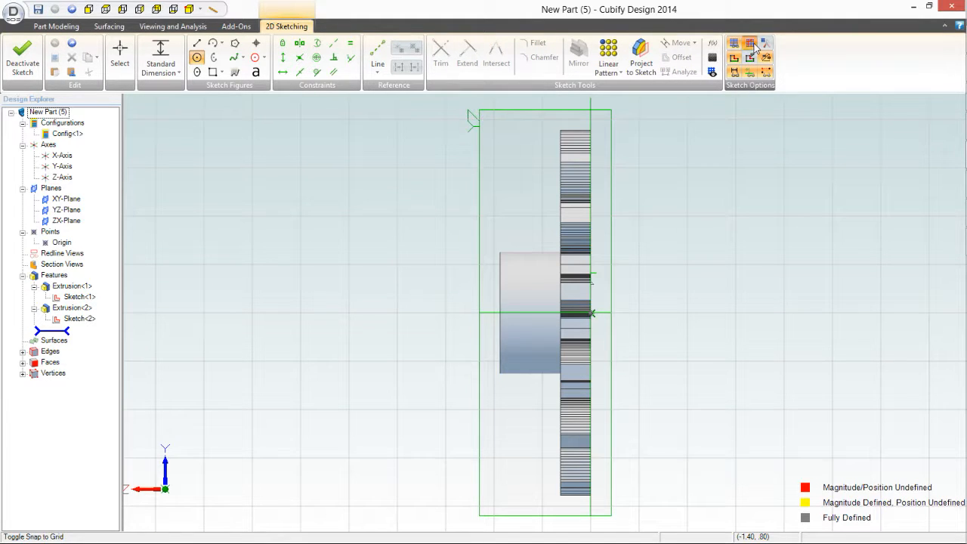
Step: Turn off snap to grid and draw a circle of .100 in diameter on the hub's horizontal centreline, near the middle of the hub's length
click(201, 61)
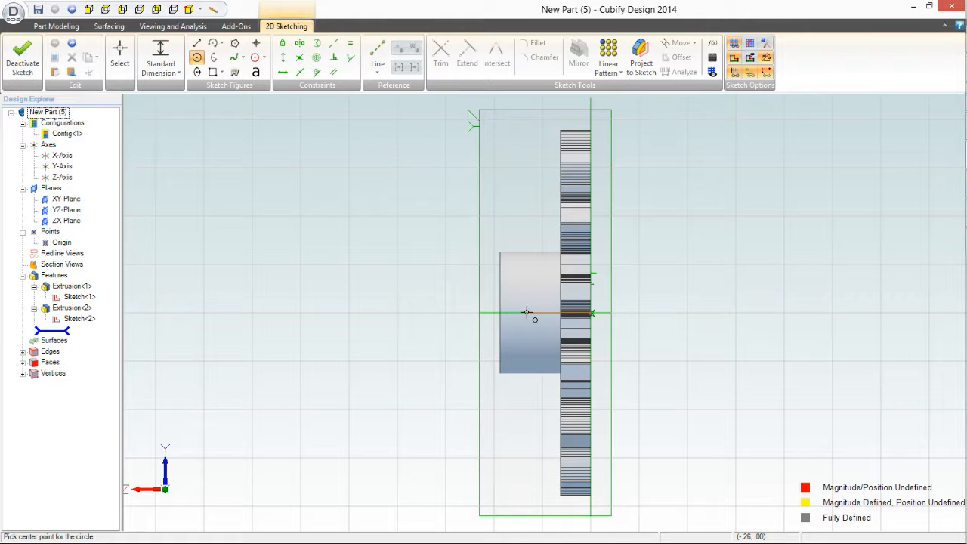
click(525, 312)
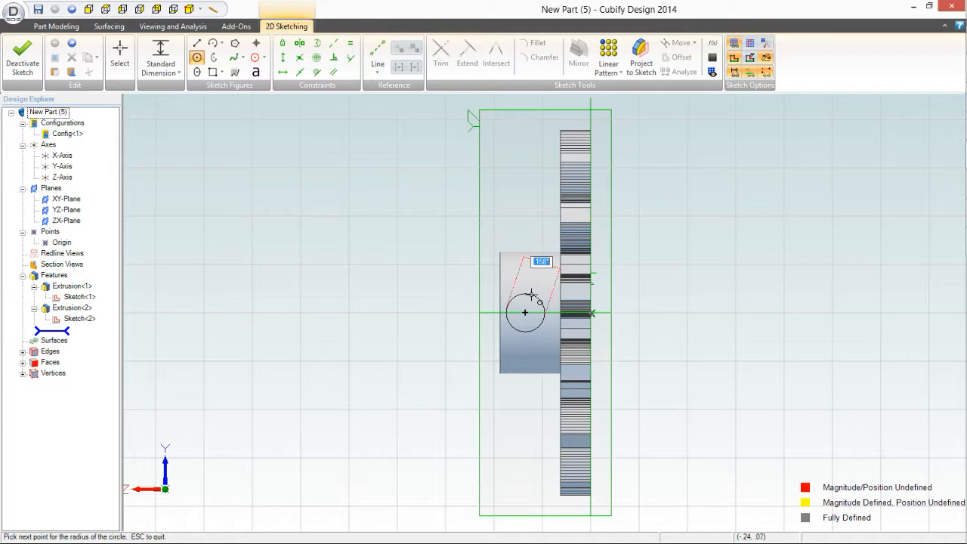
key(BackSpace)
key(Return)
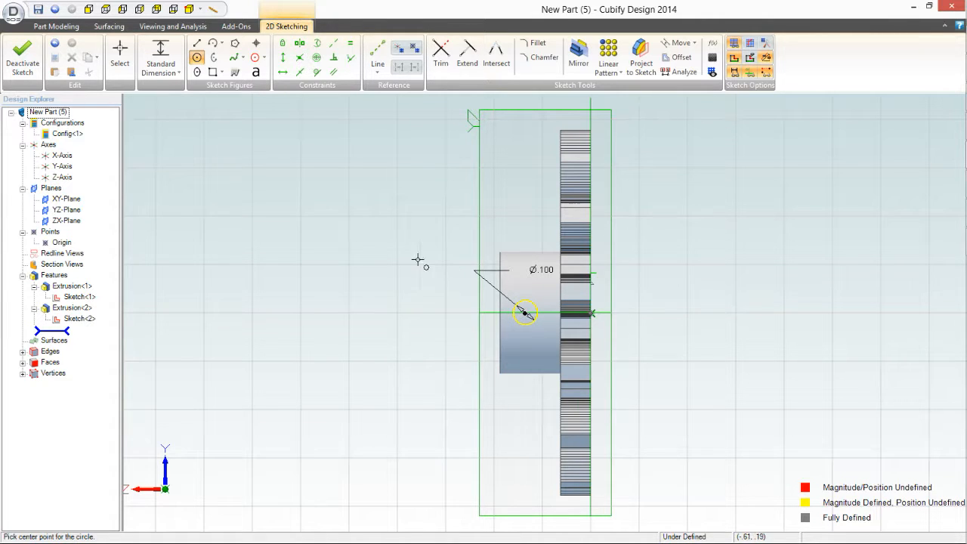
Step: Extrude-cut the .100 in circle along the normal with type Through ALL to make a cross hole in the hub
click(59, 27)
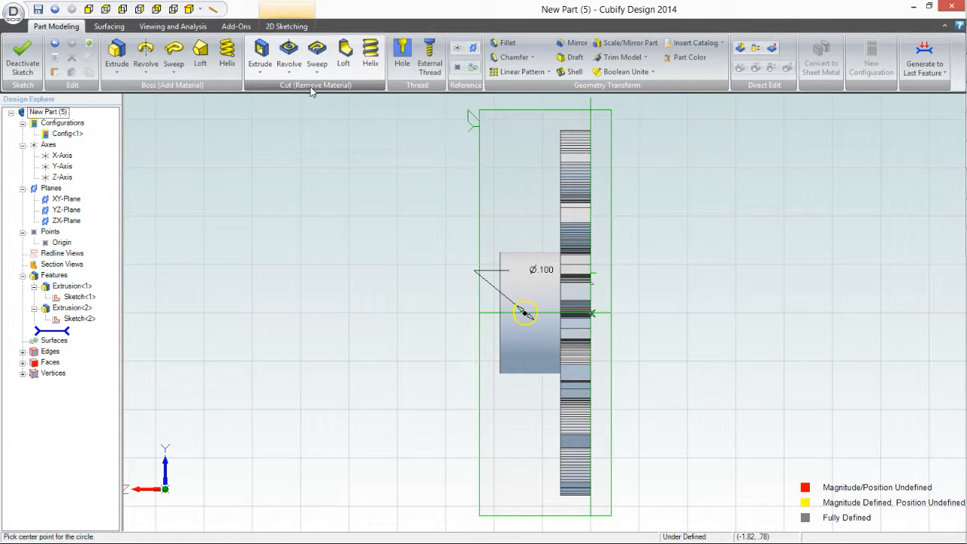
click(260, 66)
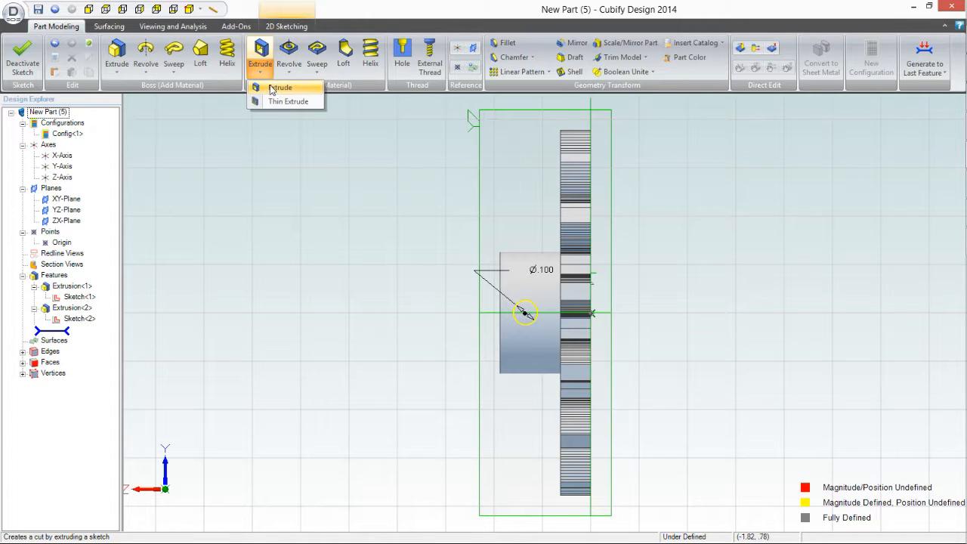
click(276, 87)
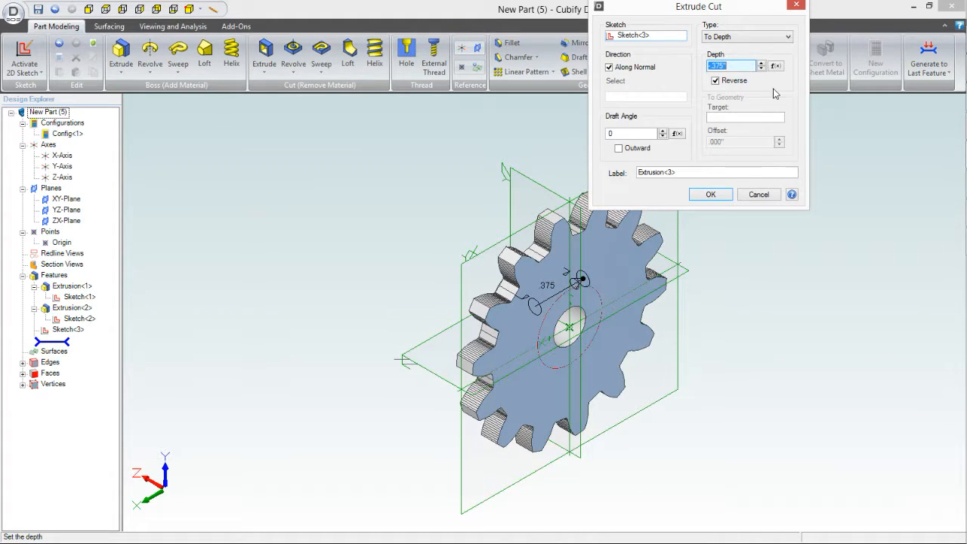
click(788, 37)
click(744, 55)
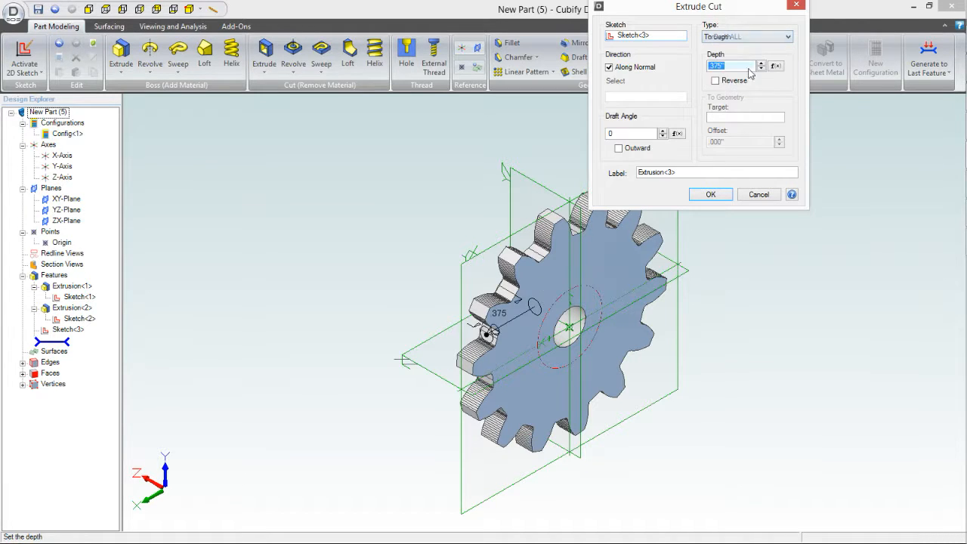
click(721, 193)
middle_drag(404, 365, 505, 272)
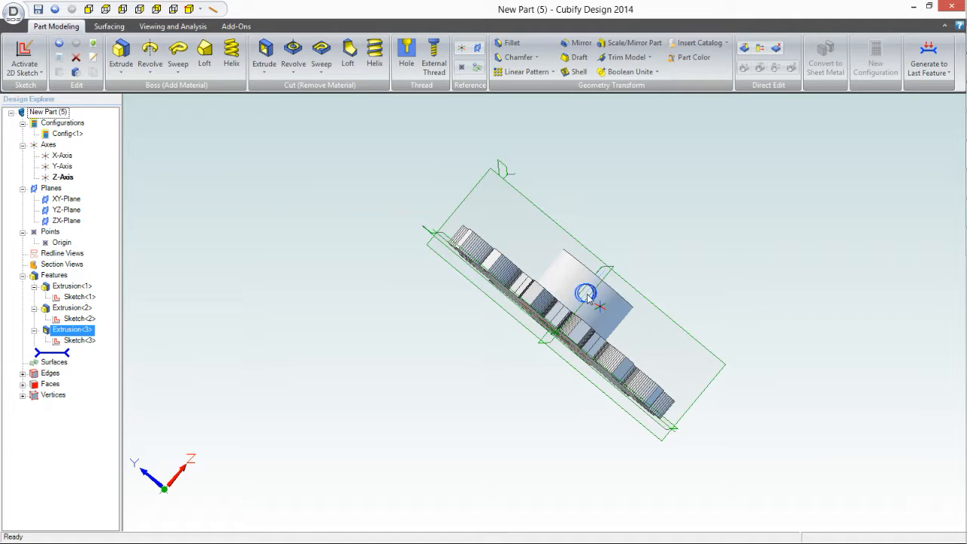
middle_drag(455, 520, 685, 446)
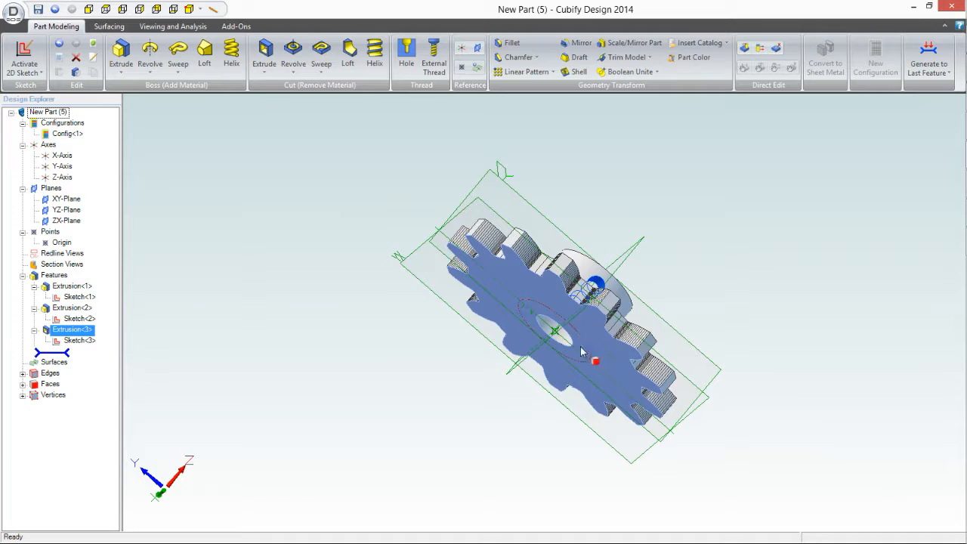
middle_drag(367, 393, 538, 318)
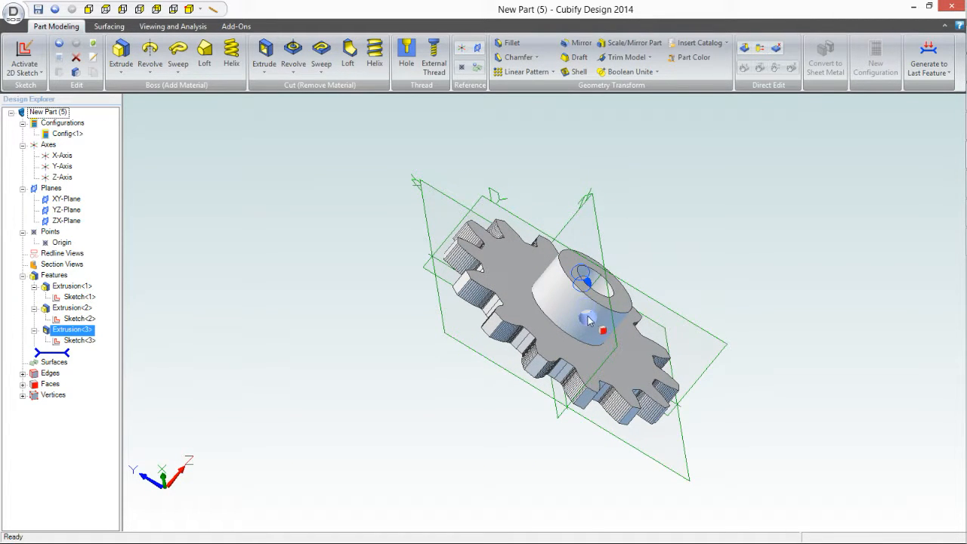
middle_drag(572, 323, 587, 309)
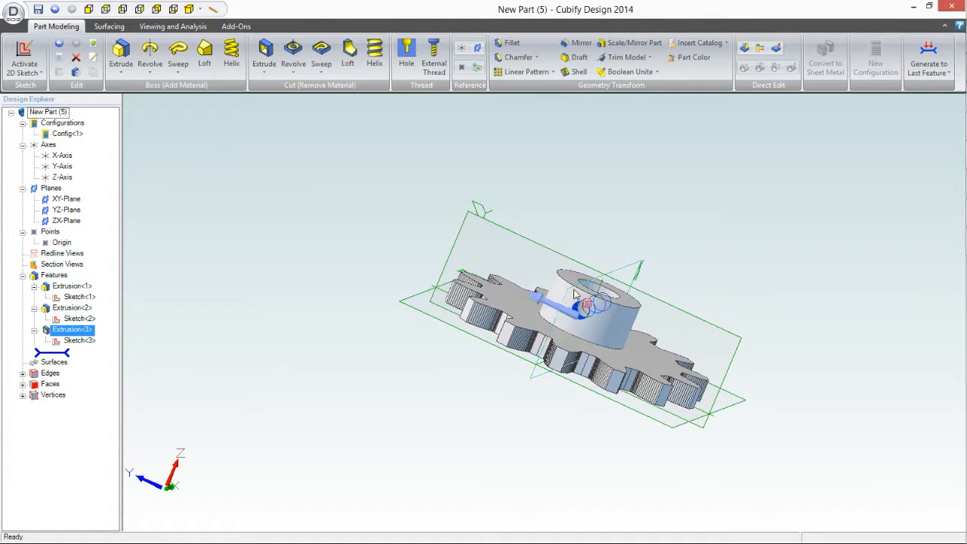
Step: Try to add a constant-radius fillet of .04 in to the circular edge where the hub meets the gear face
mouse_move(558, 307)
middle_down()
mouse_move(501, 341)
mouse_move(512, 363)
mouse_move(545, 356)
mouse_move(538, 310)
middle_up()
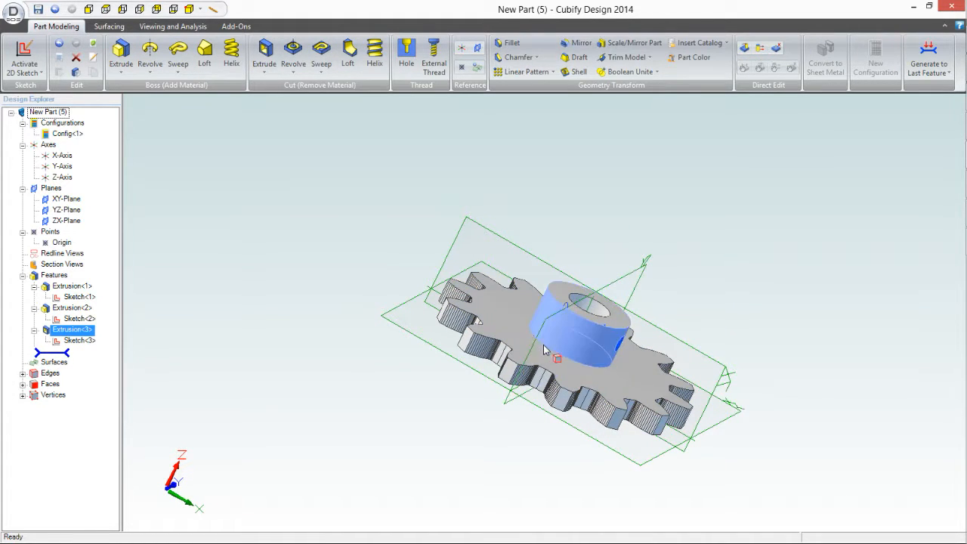
scroll(544, 353, up, 8)
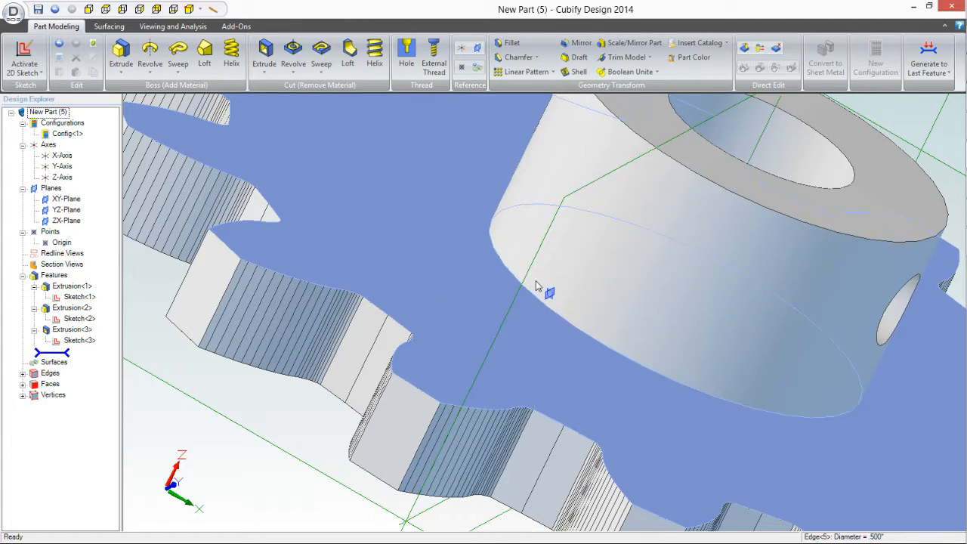
scroll(471, 306, down, 5)
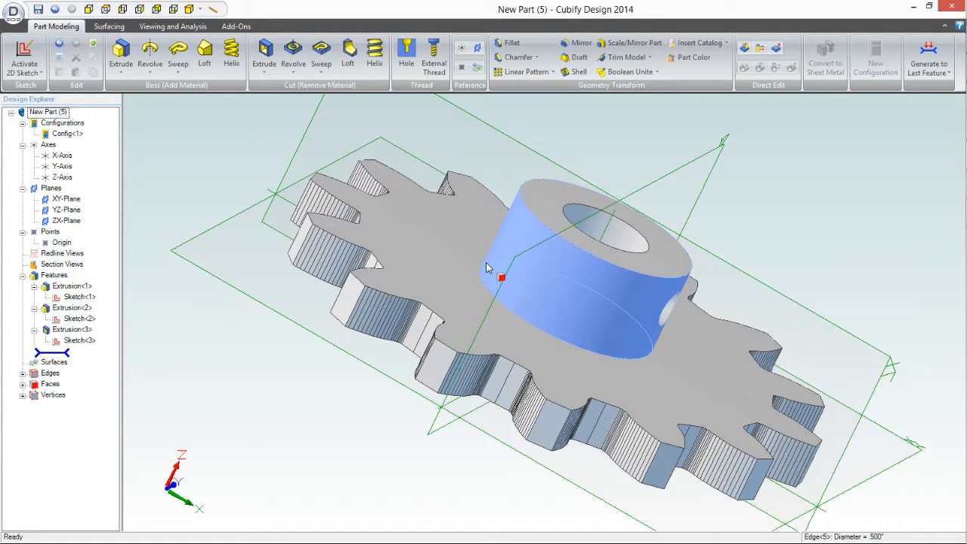
click(494, 245)
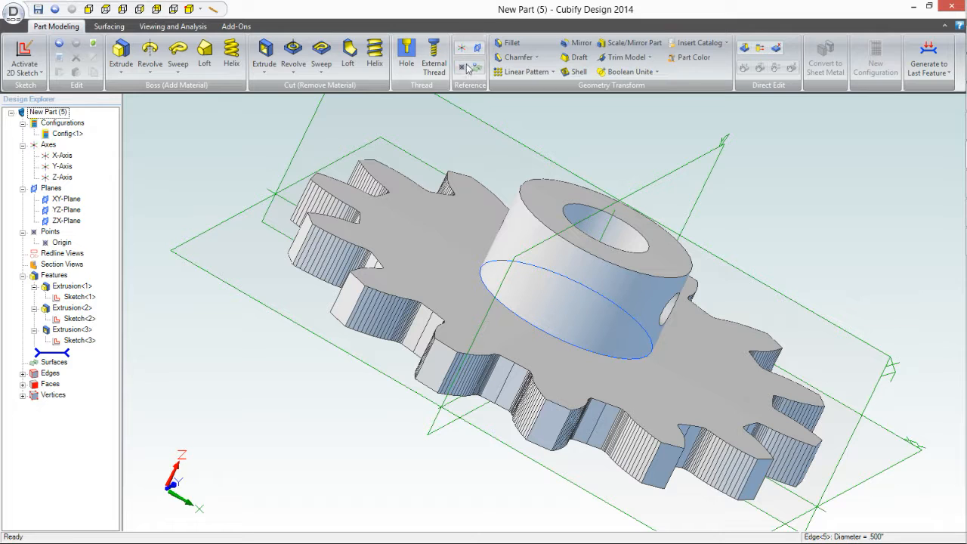
click(505, 44)
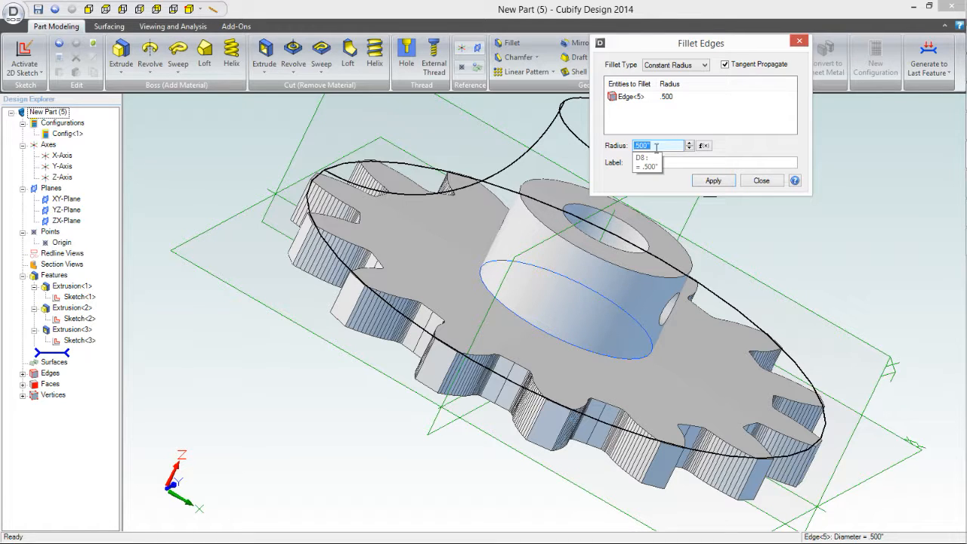
click(660, 144)
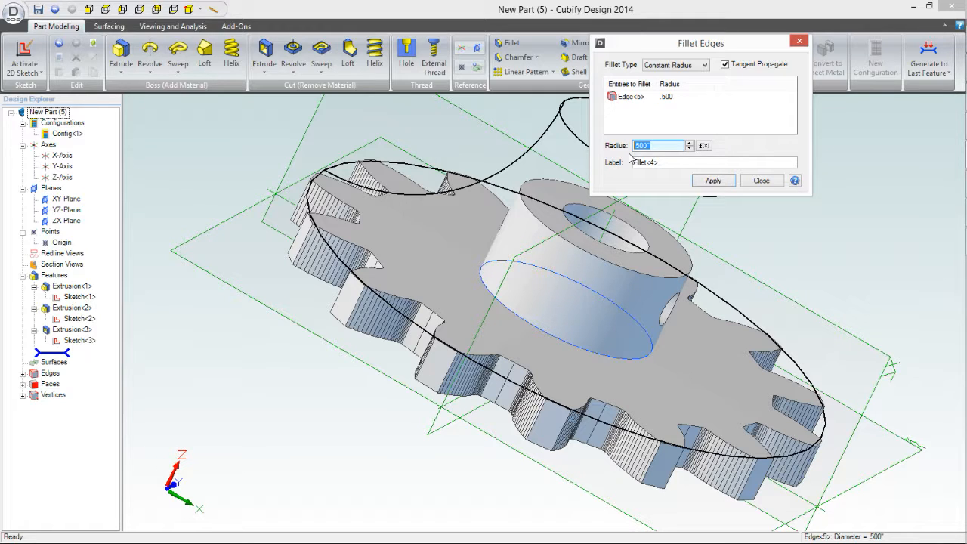
key(BackSpace)
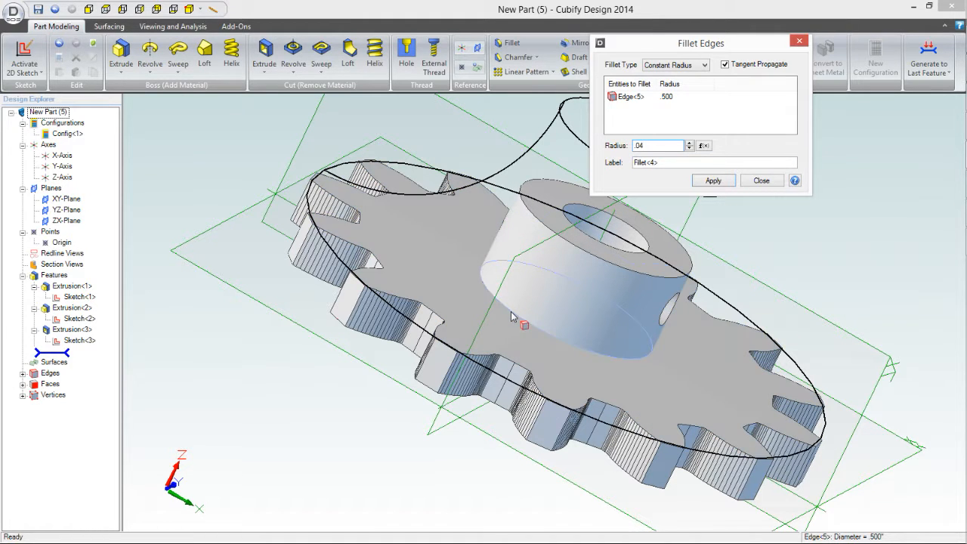
click(713, 180)
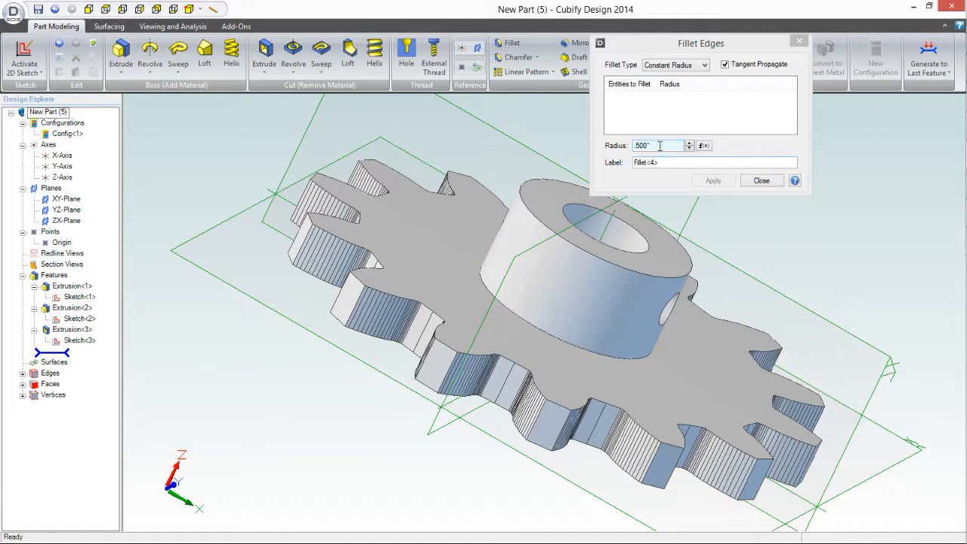
Step: Try to fillet the gear's flat face around the hub with a .04 in constant radius, and leave the Fillet command
click(541, 333)
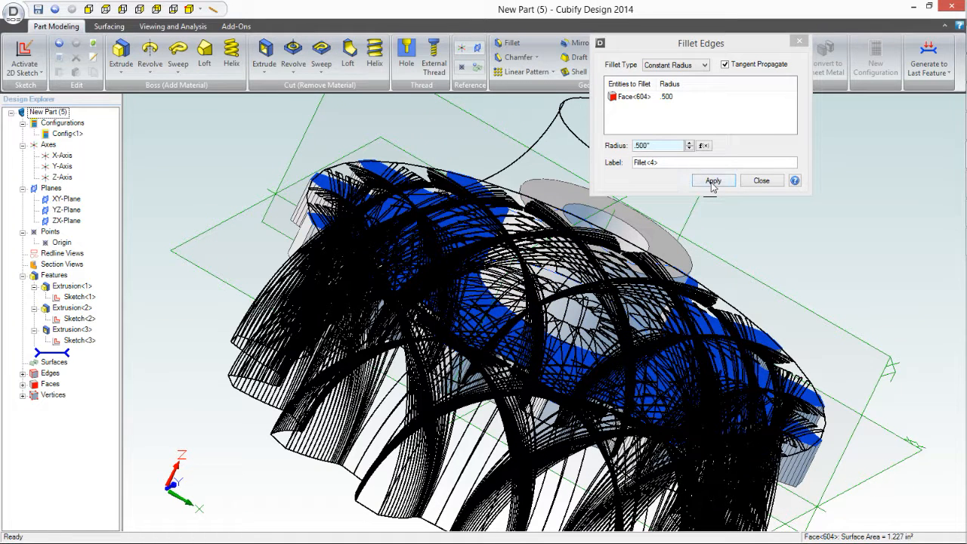
drag(669, 146, 602, 149)
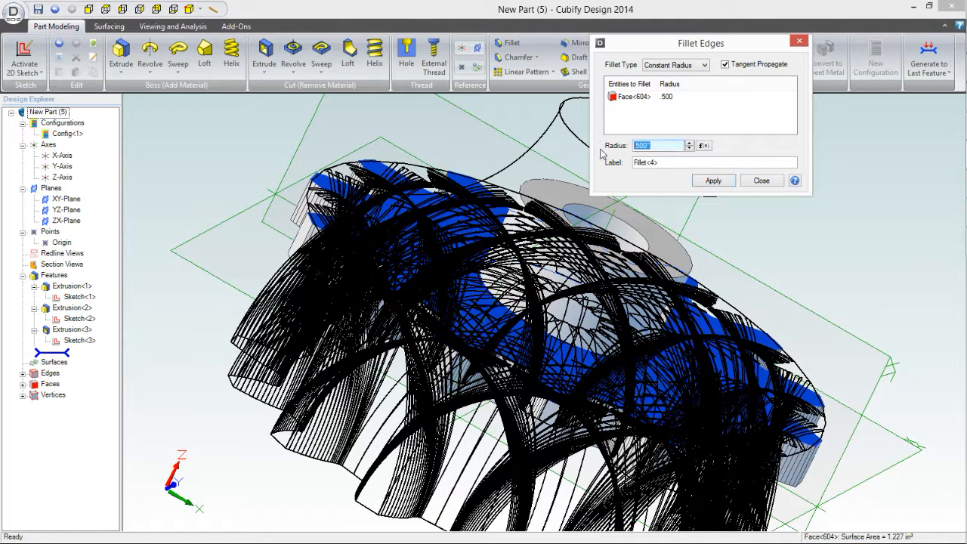
text(.0)
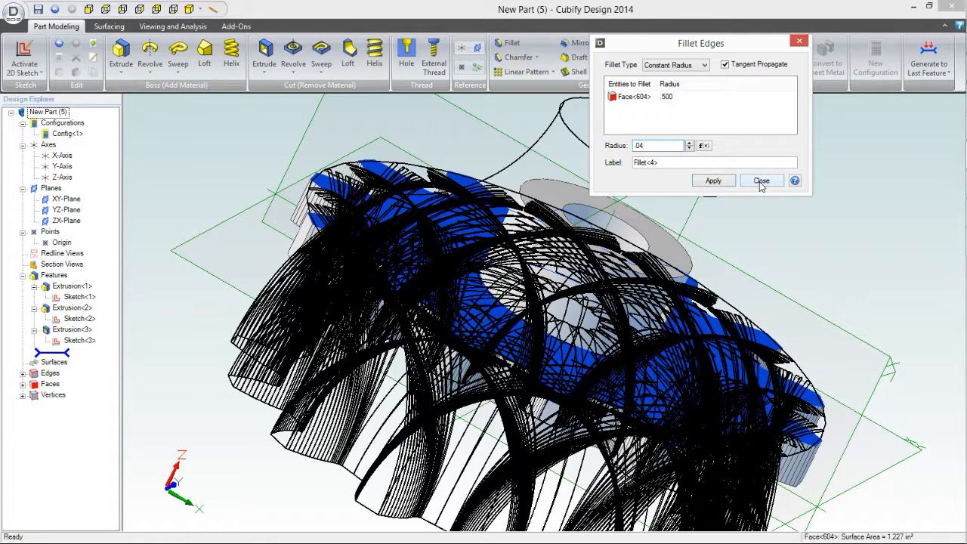
click(713, 185)
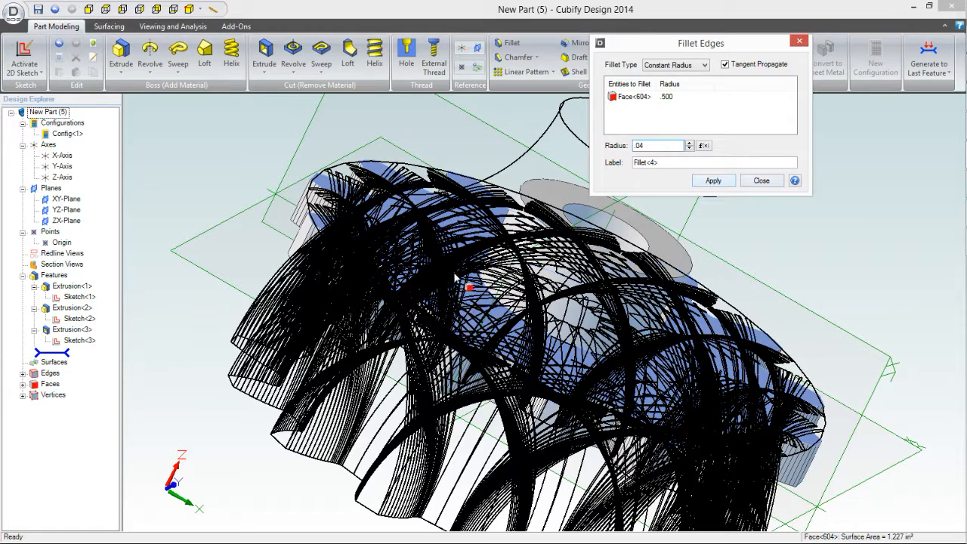
click(757, 181)
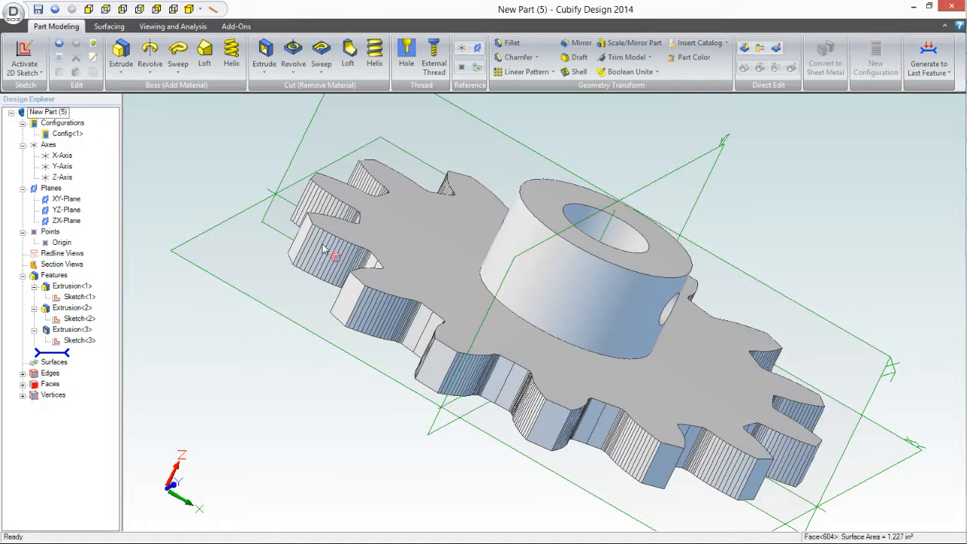
Step: Fillet the .500 in diameter edge at the hub's base with a constant radius of .040 in
scroll(497, 291, up, 5)
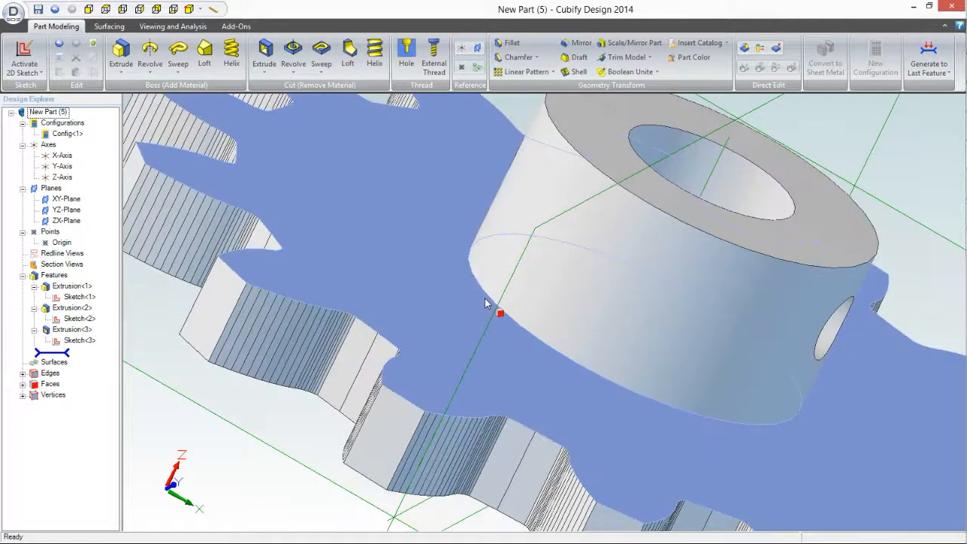
click(488, 299)
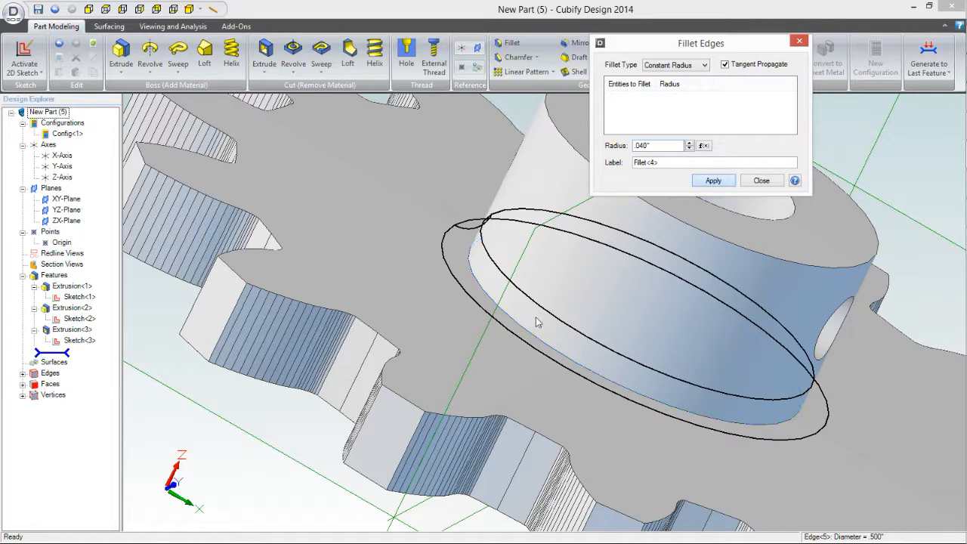
key(Return)
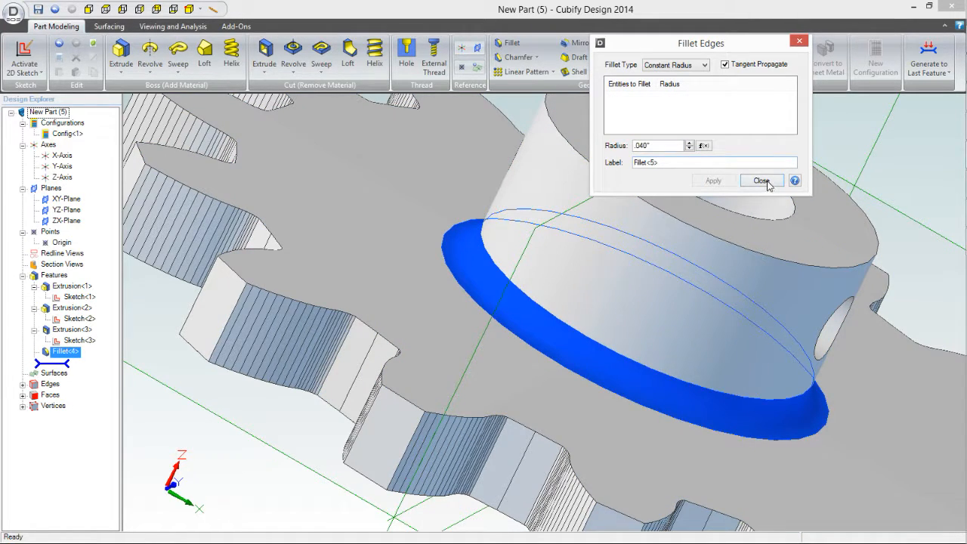
click(762, 180)
scroll(544, 285, down, 5)
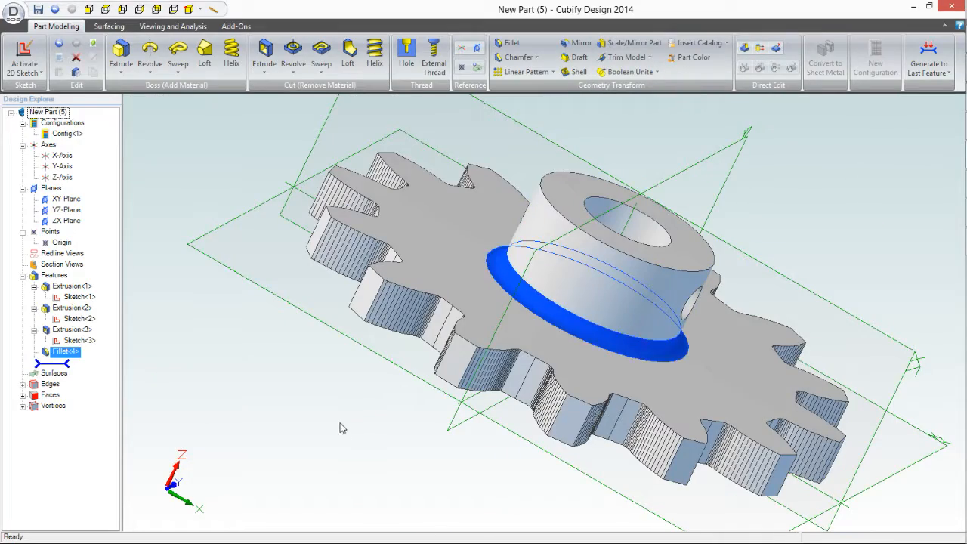
middle_drag(315, 414, 479, 186)
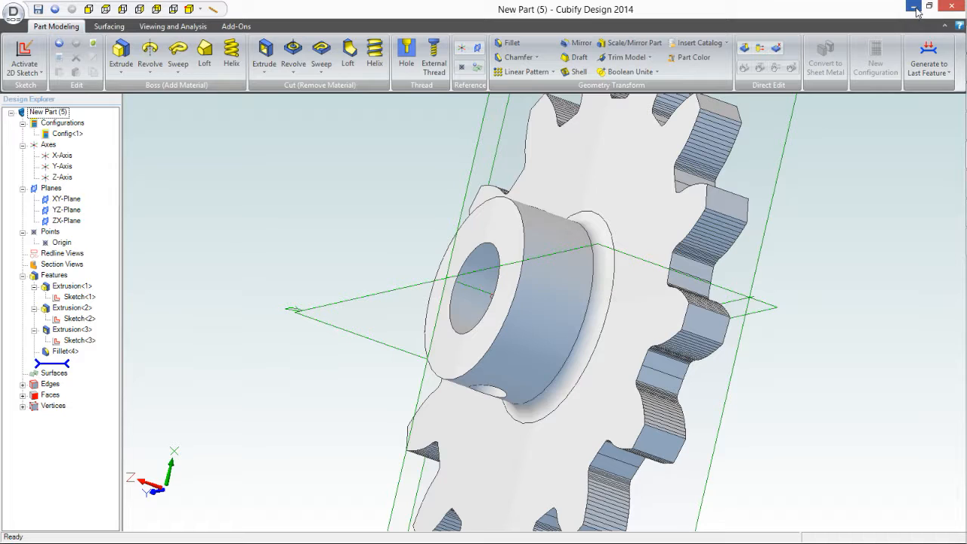
mouse_move(966, 231)
click(949, 219)
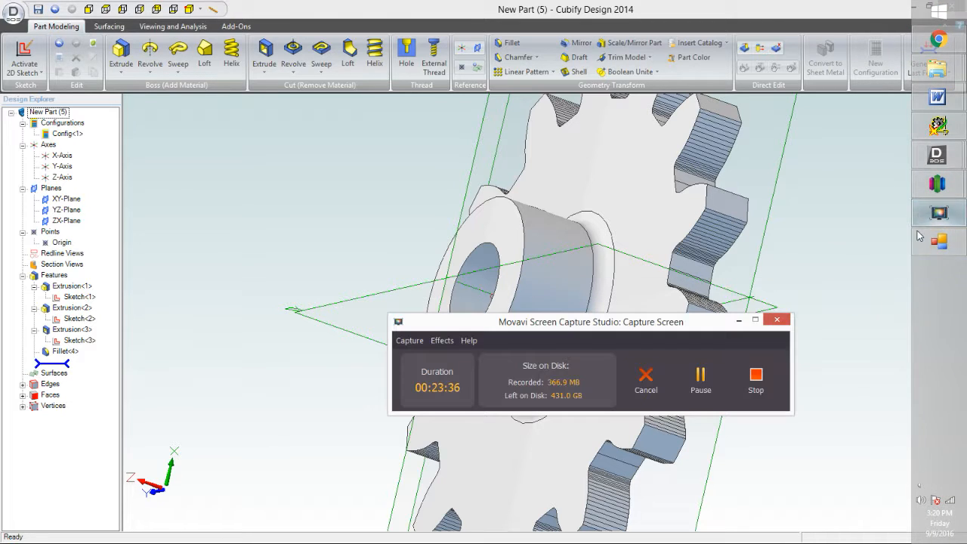